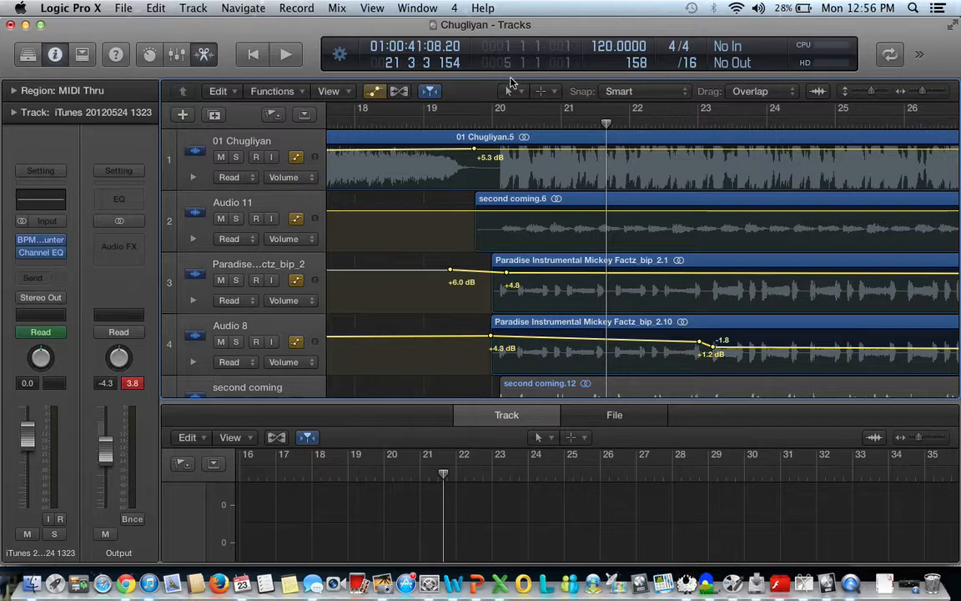
Try moving the Paradise Instrumental region on the Audio 8 track slightly later, and undo the move.
{"action": "left_click", "coordinate": [509, 91]}
{"action": "left_click", "coordinate": [509, 92]}
{"action": "scroll", "coordinate": [575, 251], "scroll_direction": "down", "scroll_amount": 2}
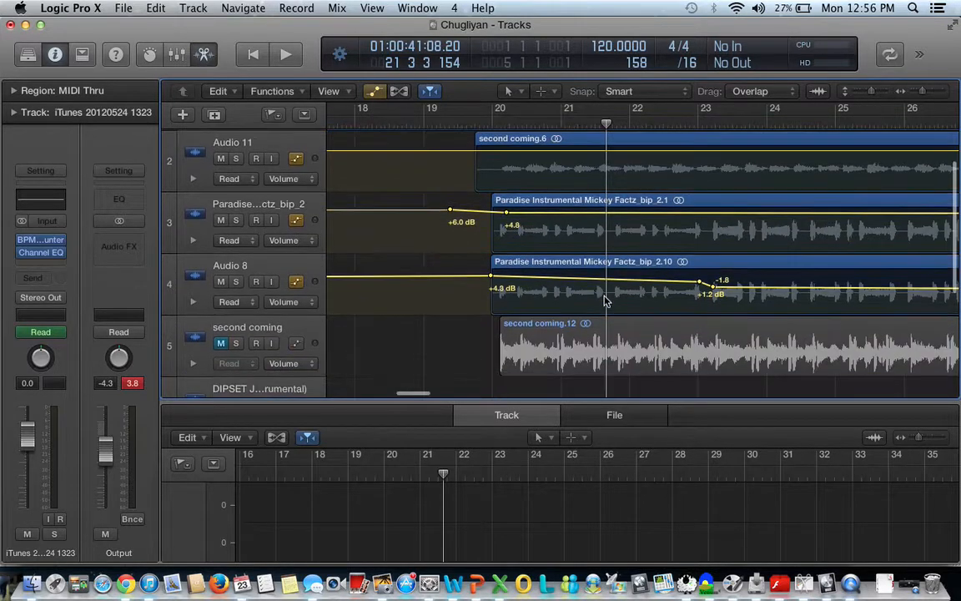
{"action": "mouse_move", "coordinate": [609, 272]}
{"action": "left_mouse_down"}
{"action": "mouse_move", "coordinate": [598, 265]}
{"action": "mouse_move", "coordinate": [616, 265]}
{"action": "left_mouse_up"}
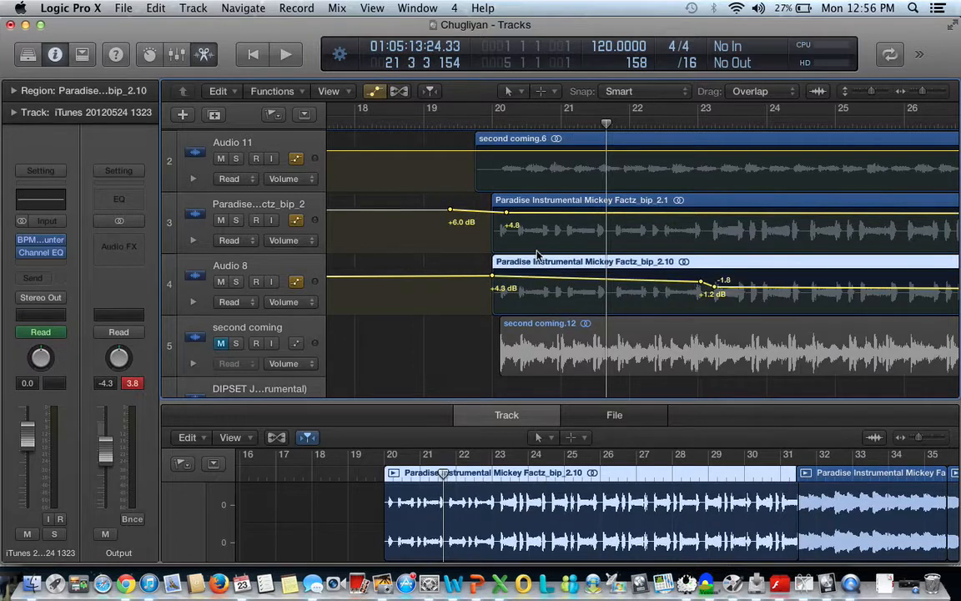
{"action": "key", "text": "super+z"}
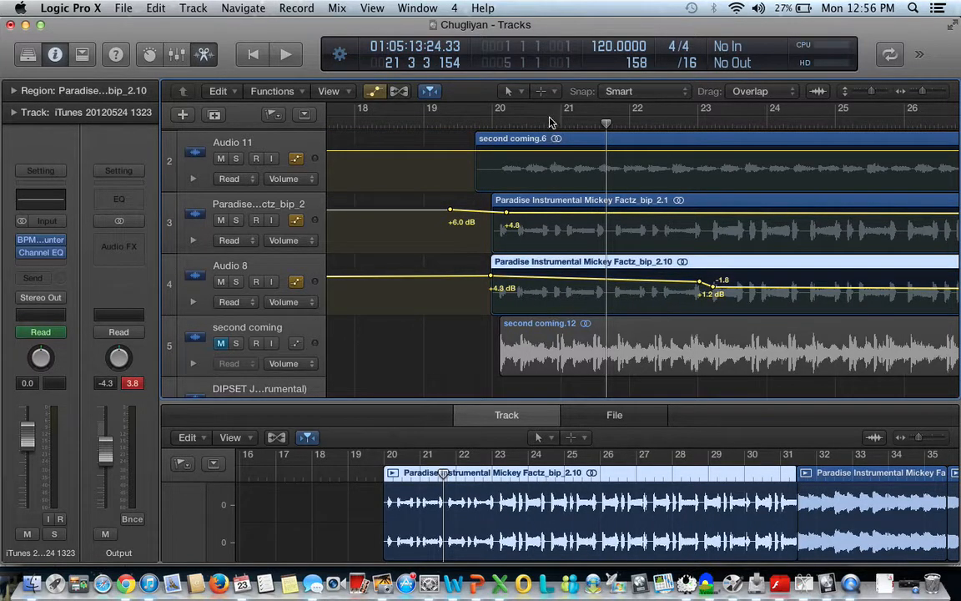
{"action": "scroll", "coordinate": [546, 142], "scroll_direction": "up", "scroll_amount": 3}
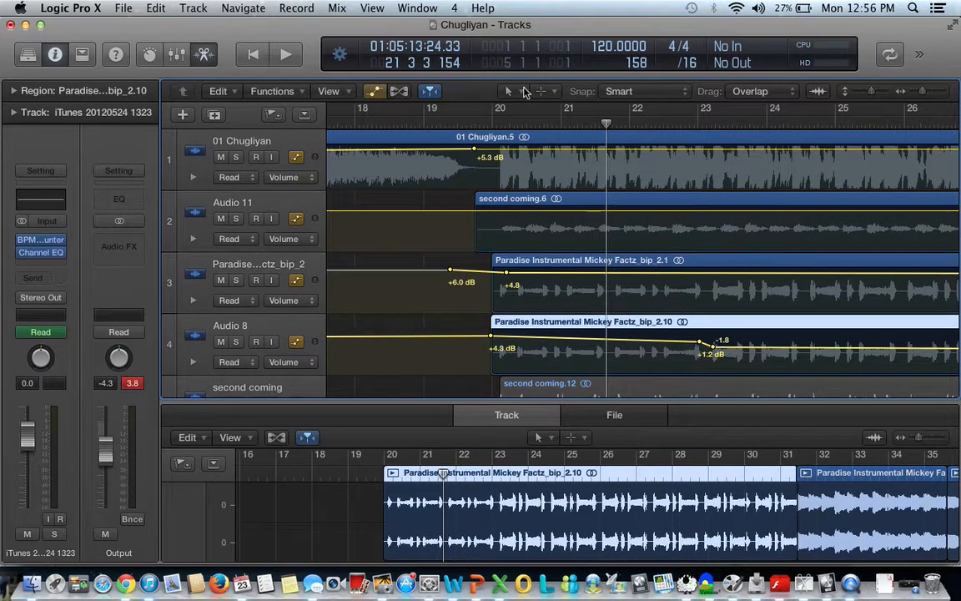
Try splitting the Audio 8 track's Paradise Instrumental region near bar 21 with the Marquee tool, and undo the split.
{"action": "left_click", "coordinate": [544, 91]}
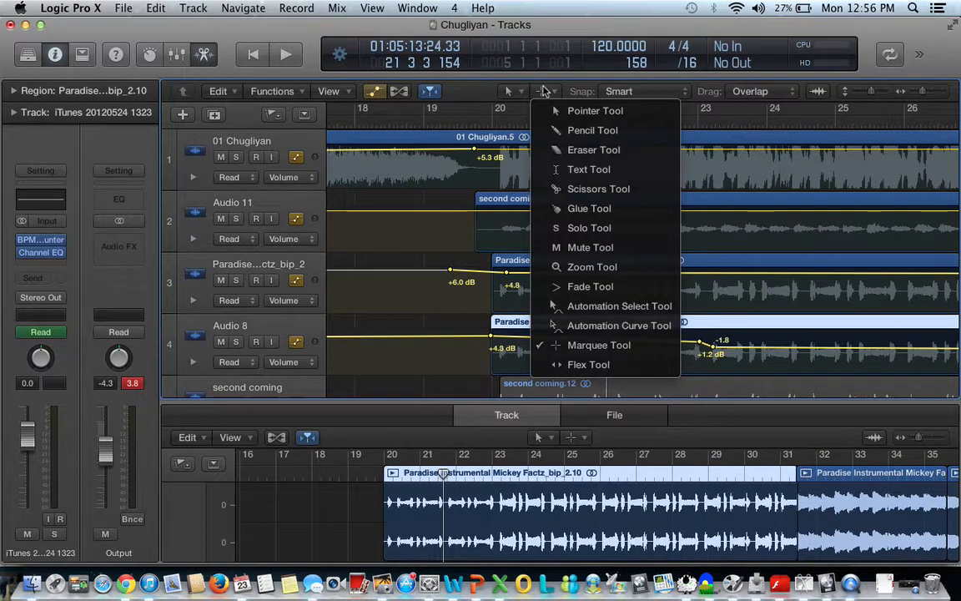
{"action": "left_click", "coordinate": [521, 184]}
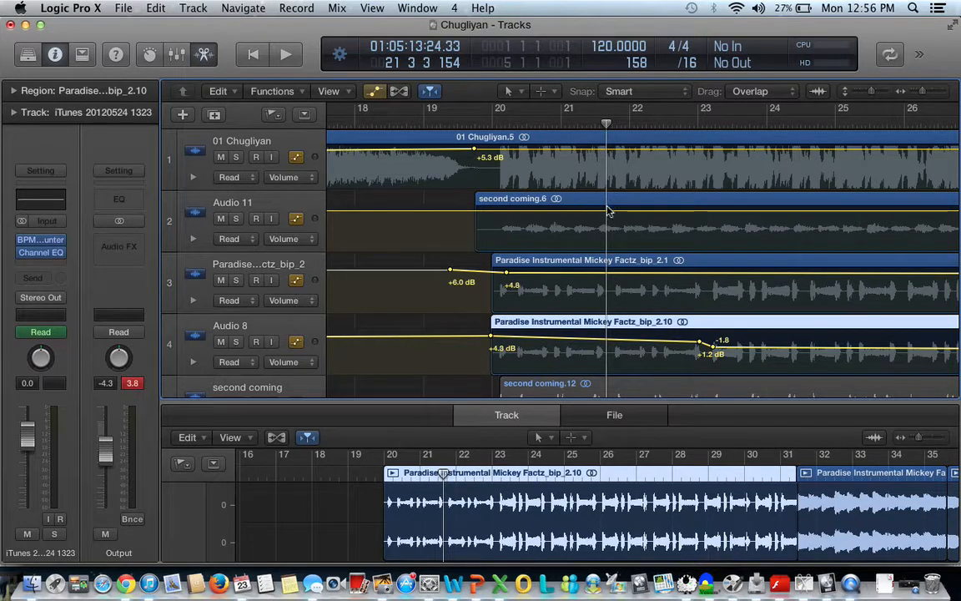
{"action": "scroll", "coordinate": [607, 209], "scroll_direction": "down", "scroll_amount": 2}
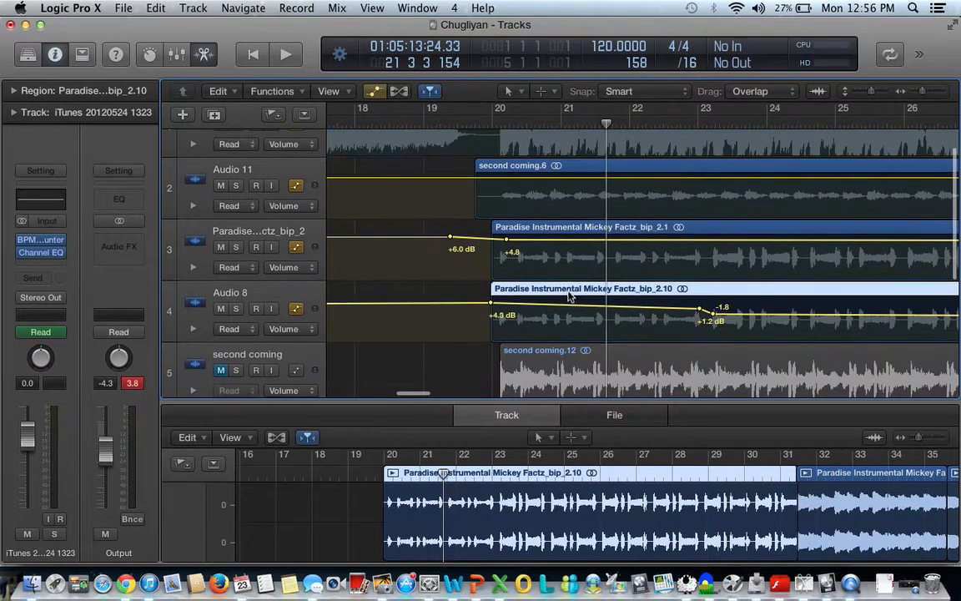
{"action": "double_click", "coordinate": [610, 290], "text": "super"}
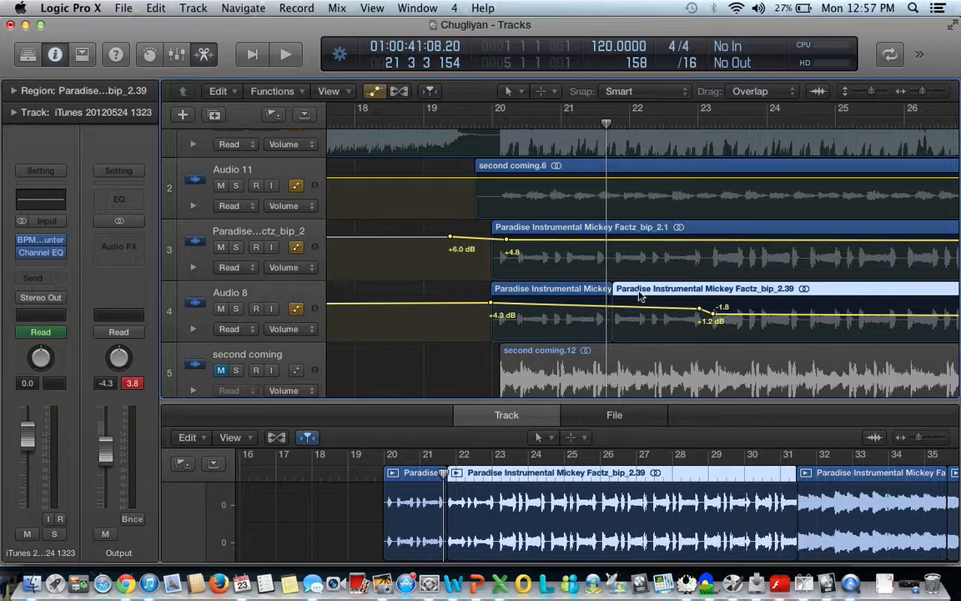
{"action": "key", "text": "super+z"}
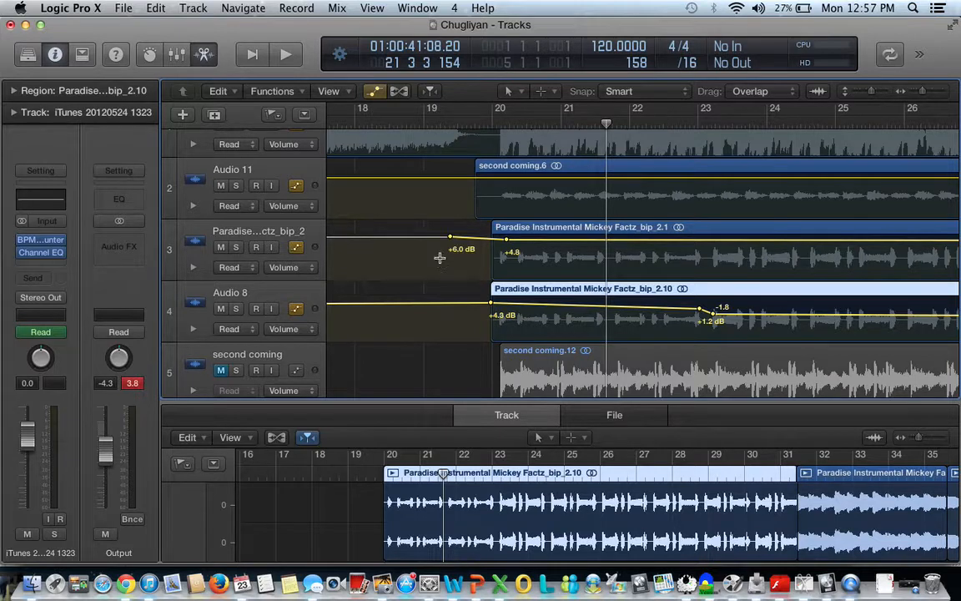
Set the Command-click tool to the Fade Tool and select the first Paradise Instrumental region on track 3.
{"action": "left_click", "coordinate": [542, 94]}
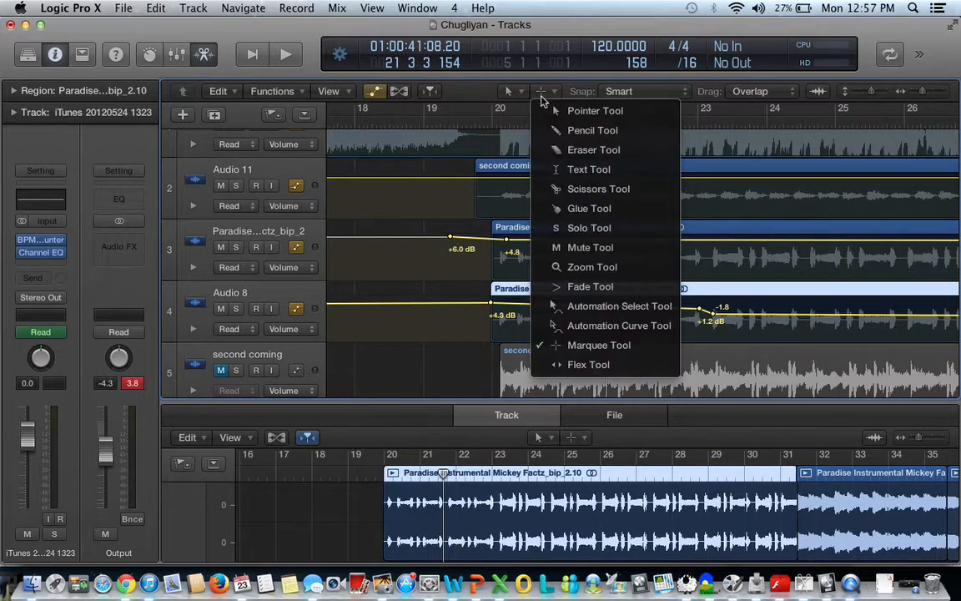
{"action": "left_click", "coordinate": [591, 286]}
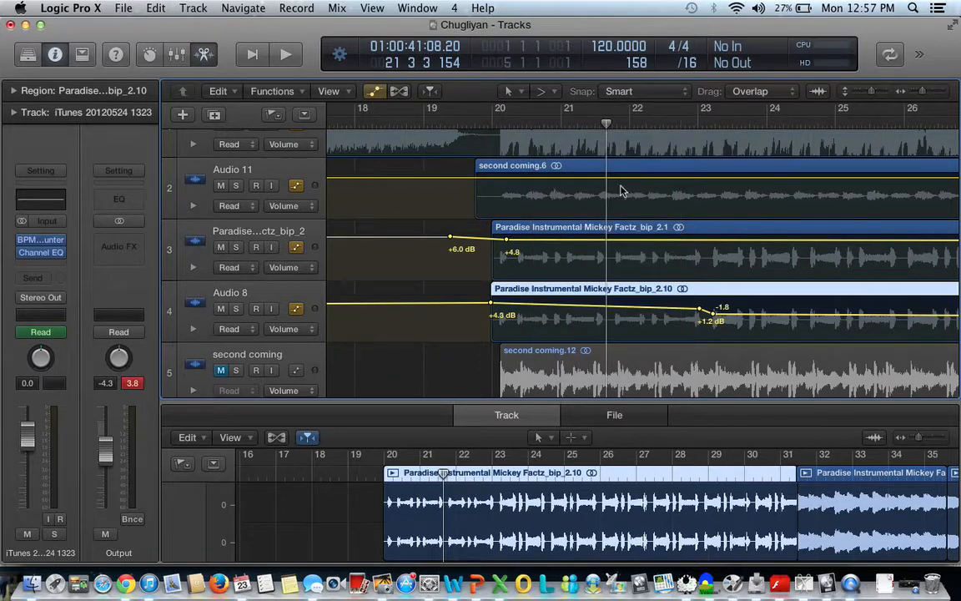
{"action": "left_click", "coordinate": [576, 185]}
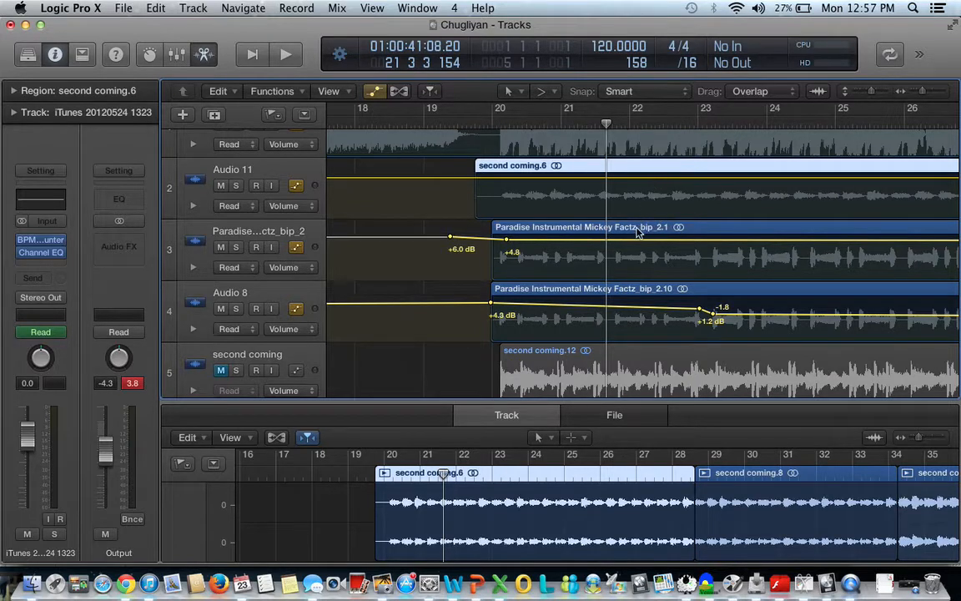
{"action": "left_click", "coordinate": [575, 246]}
Examine the existing fades on the 01 Chugliyan and Audio 11 tracks, at their ends near bar 48 and around bar 34.
{"action": "scroll", "coordinate": [643, 272], "scroll_direction": "right", "scroll_amount": 2}
{"action": "scroll", "coordinate": [643, 271], "scroll_direction": "right", "scroll_amount": 15}
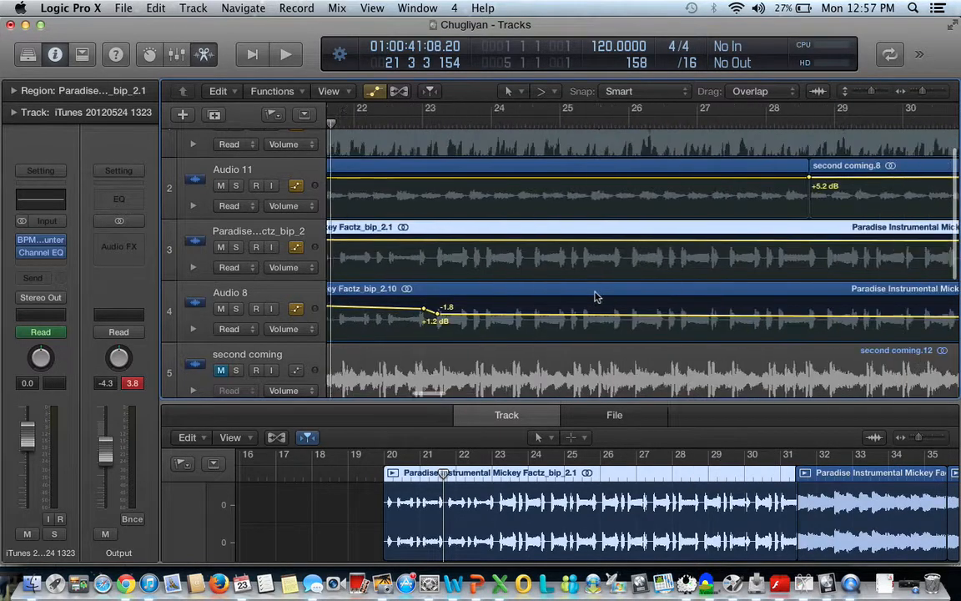
{"action": "scroll", "coordinate": [596, 296], "scroll_direction": "right", "scroll_amount": 7}
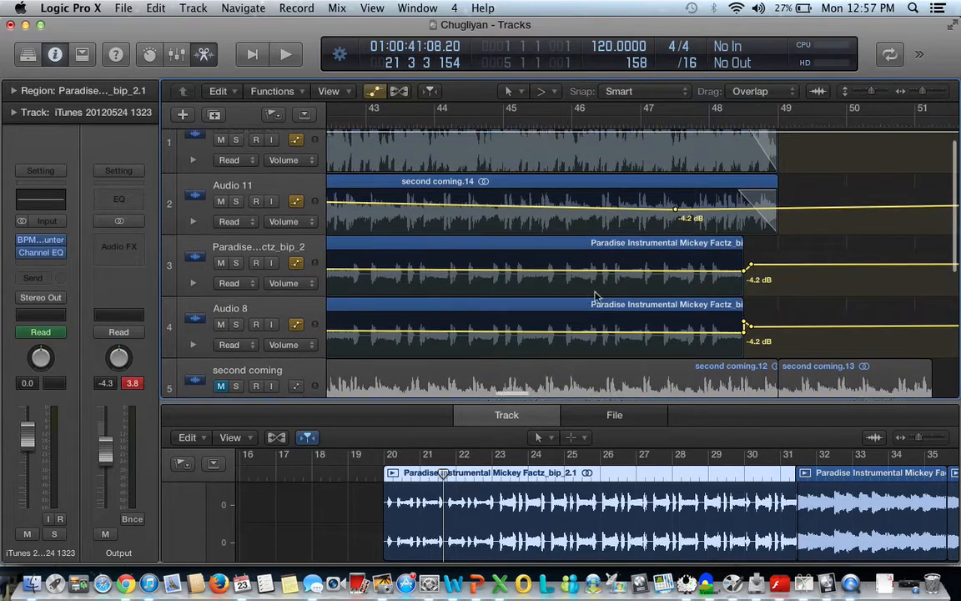
{"action": "scroll", "coordinate": [595, 296], "scroll_direction": "up", "scroll_amount": 3}
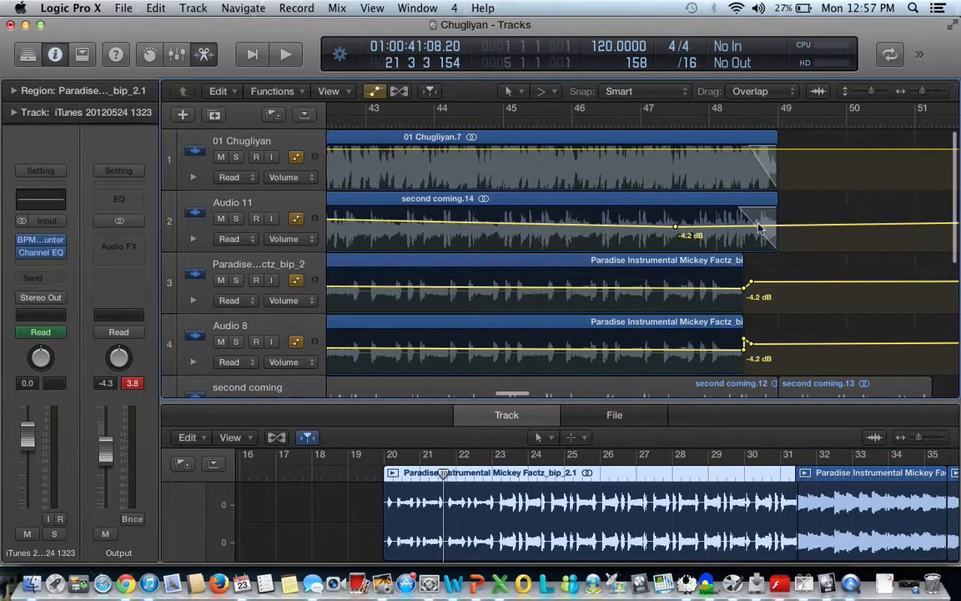
{"action": "scroll", "coordinate": [589, 194], "scroll_direction": "left", "scroll_amount": 9}
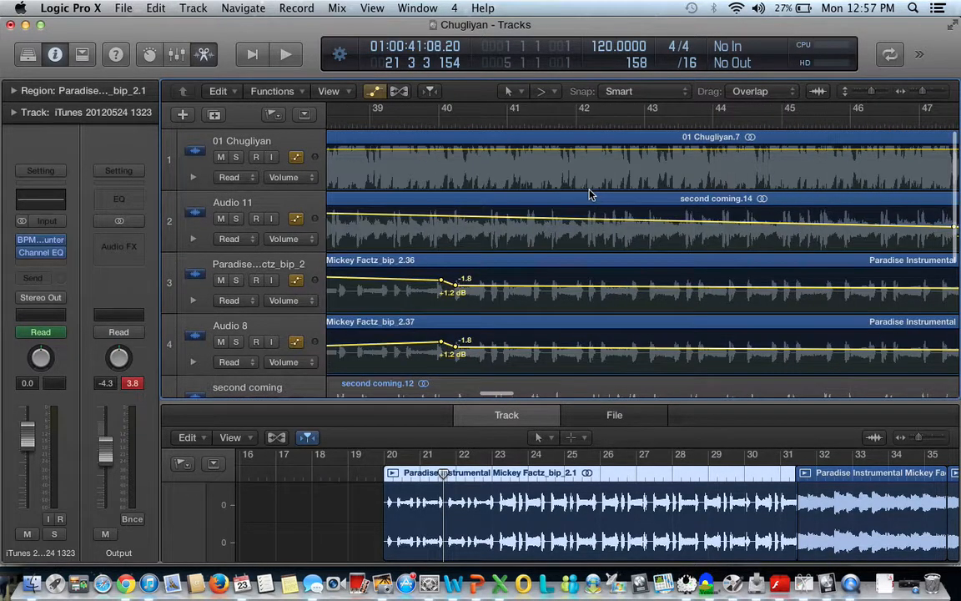
{"action": "scroll", "coordinate": [589, 194], "scroll_direction": "left", "scroll_amount": 1}
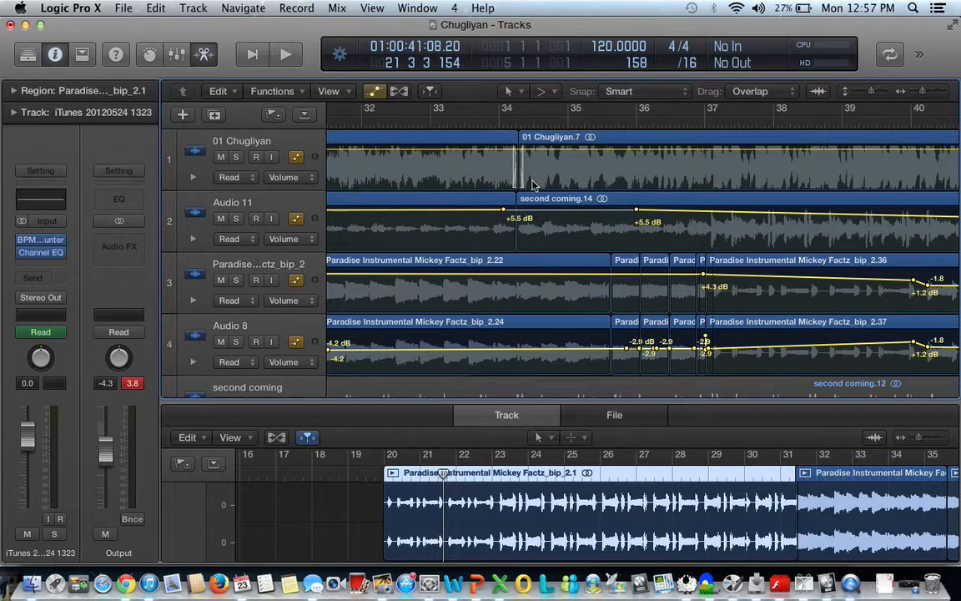
{"action": "scroll", "coordinate": [650, 201], "scroll_direction": "left", "scroll_amount": 15}
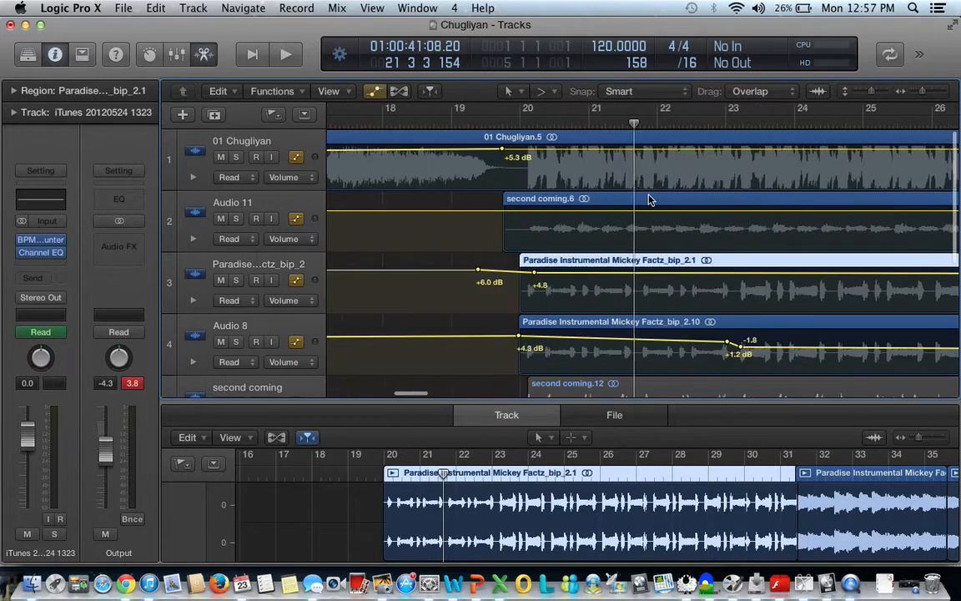
{"action": "scroll", "coordinate": [649, 200], "scroll_direction": "left", "scroll_amount": 5}
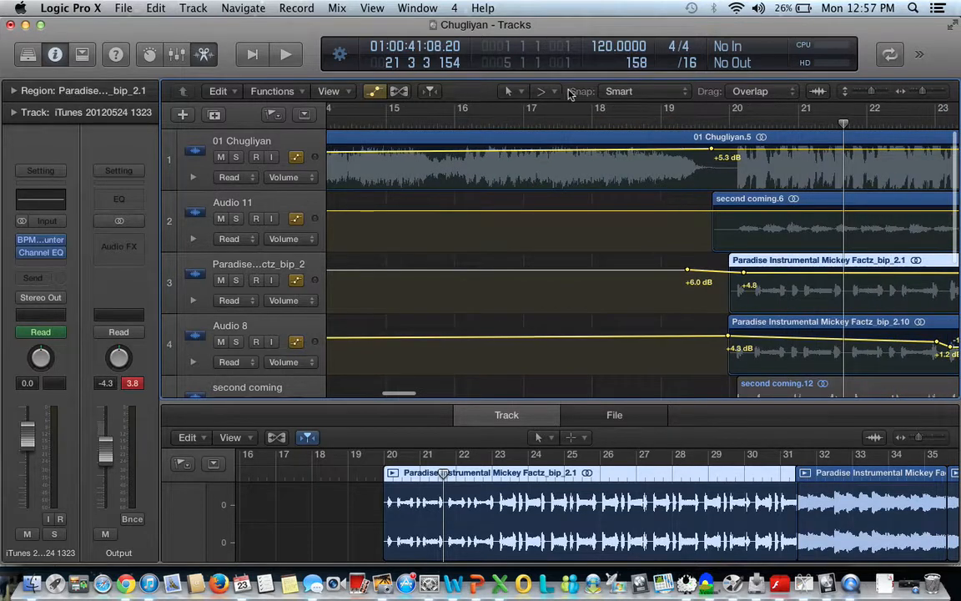
Set the Command-click tool to the Marquee Tool.
{"action": "left_click", "coordinate": [543, 91]}
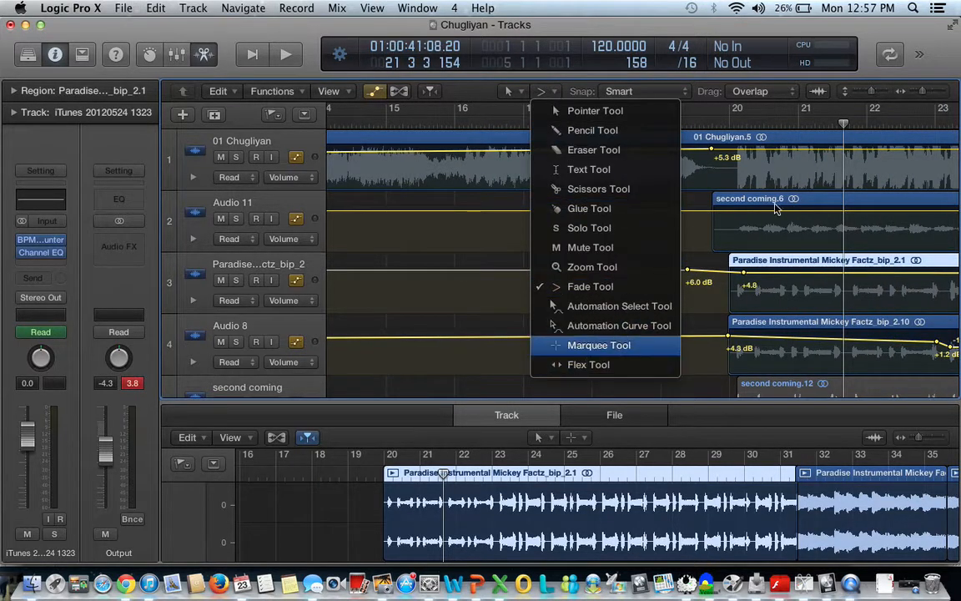
{"action": "left_click", "coordinate": [840, 134]}
{"action": "scroll", "coordinate": [806, 150], "scroll_direction": "right", "scroll_amount": 1}
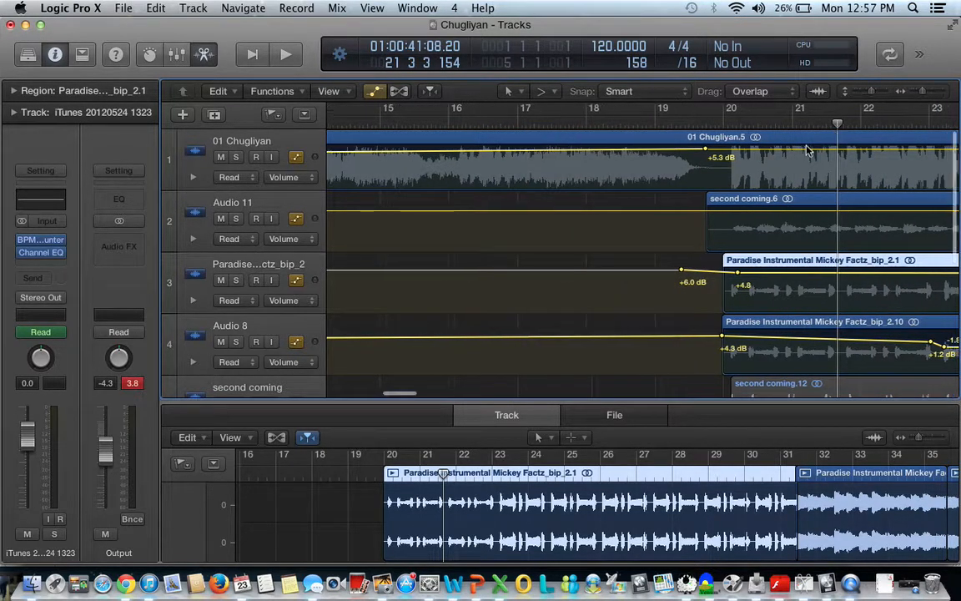
{"action": "scroll", "coordinate": [807, 150], "scroll_direction": "right", "scroll_amount": 3}
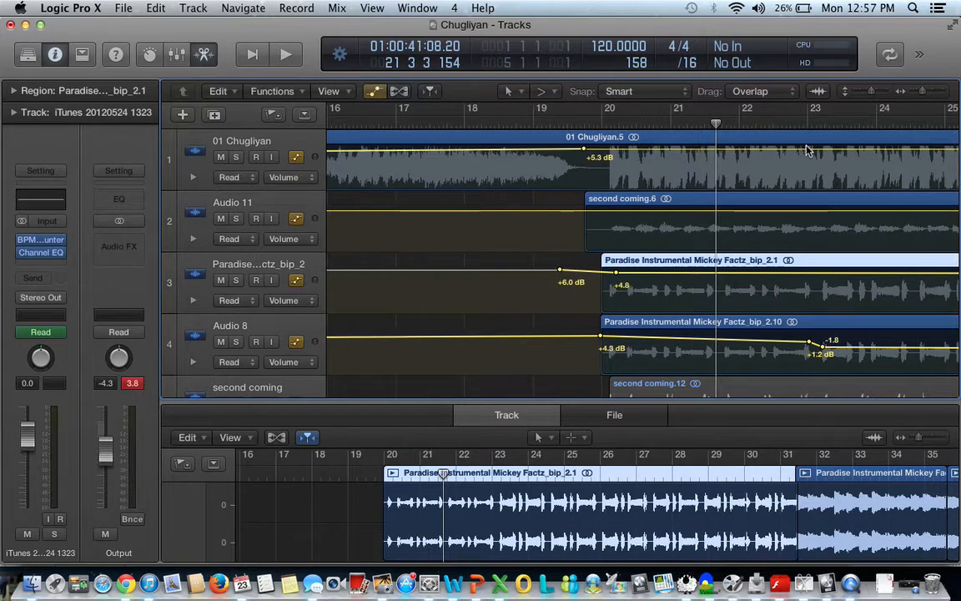
{"action": "left_click", "coordinate": [542, 90]}
{"action": "left_click", "coordinate": [588, 344]}
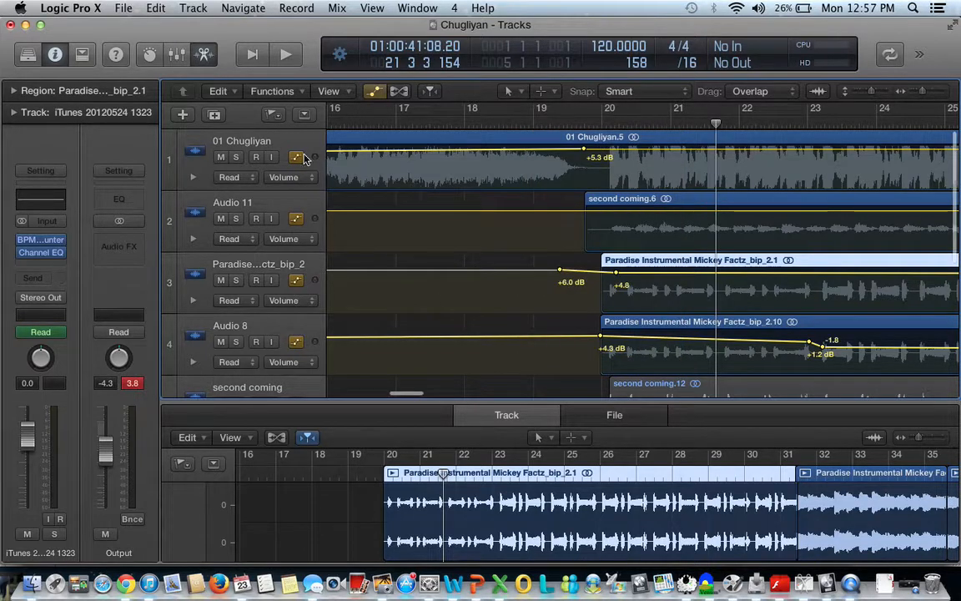
Select the 01 Chugliyan, Paradise Instrumental and Audio 11 tracks in turn, ending on Audio 11.
{"action": "left_click", "coordinate": [269, 144]}
{"action": "left_click", "coordinate": [274, 206]}
{"action": "left_click", "coordinate": [258, 278]}
{"action": "left_click", "coordinate": [589, 215]}
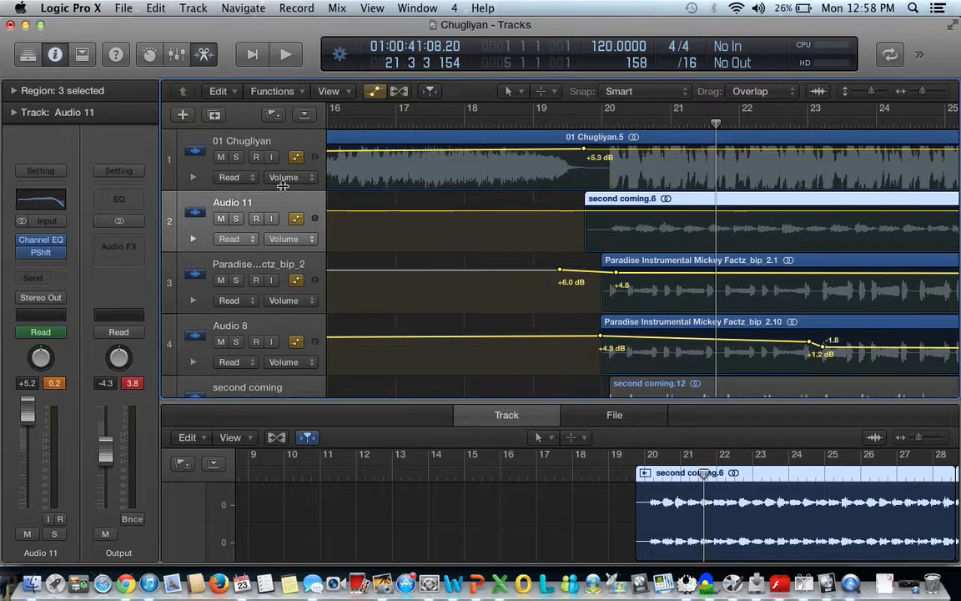
Solo the Paradise Instrumental track and play a short passage of it from bar 20.
{"action": "scroll", "coordinate": [324, 240], "scroll_direction": "right", "scroll_amount": 4}
{"action": "scroll", "coordinate": [292, 213], "scroll_direction": "down", "scroll_amount": 2}
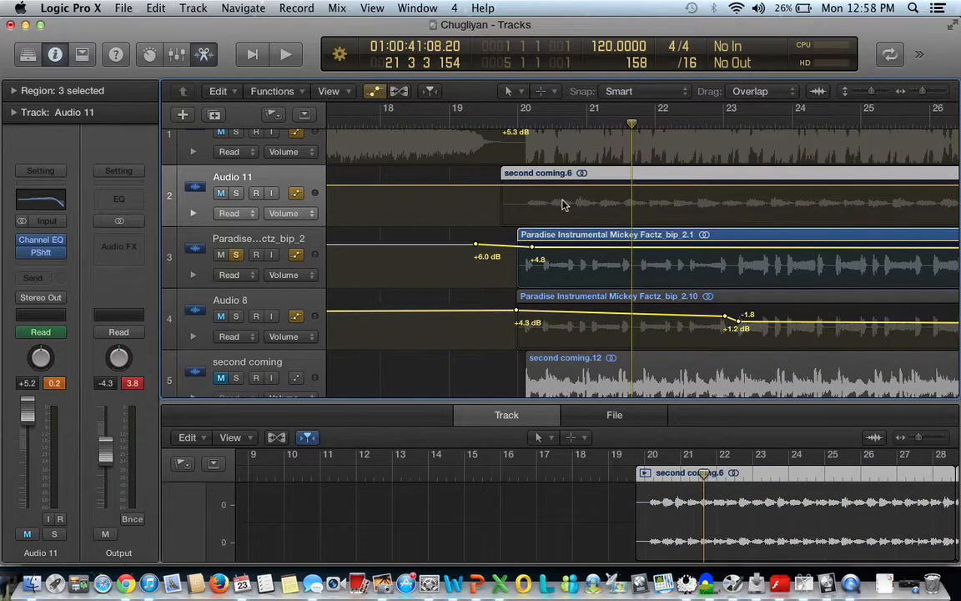
{"action": "left_click", "coordinate": [237, 254]}
{"action": "left_click", "coordinate": [531, 125]}
{"action": "key", "text": "space"}
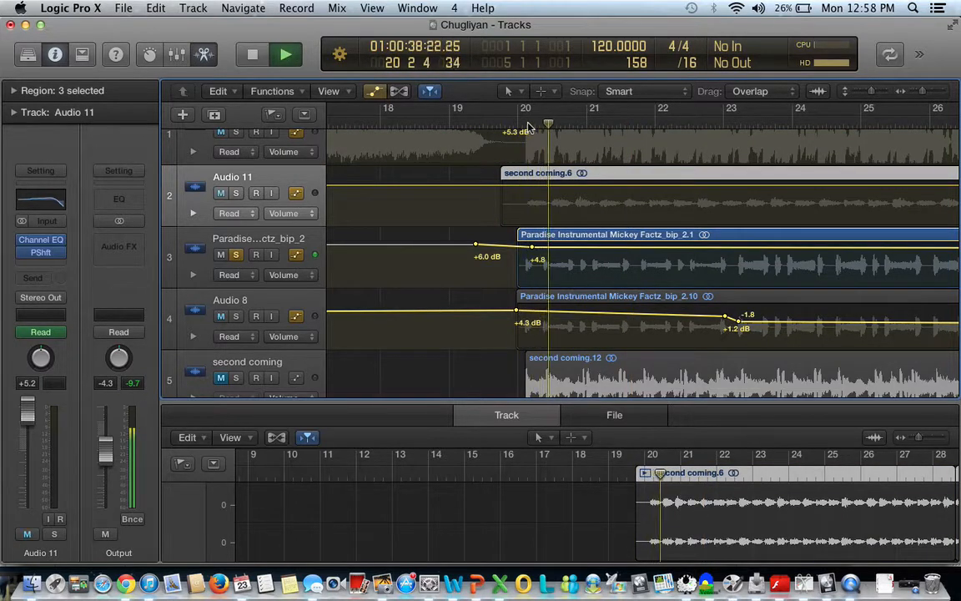
{"action": "key", "text": "space"}
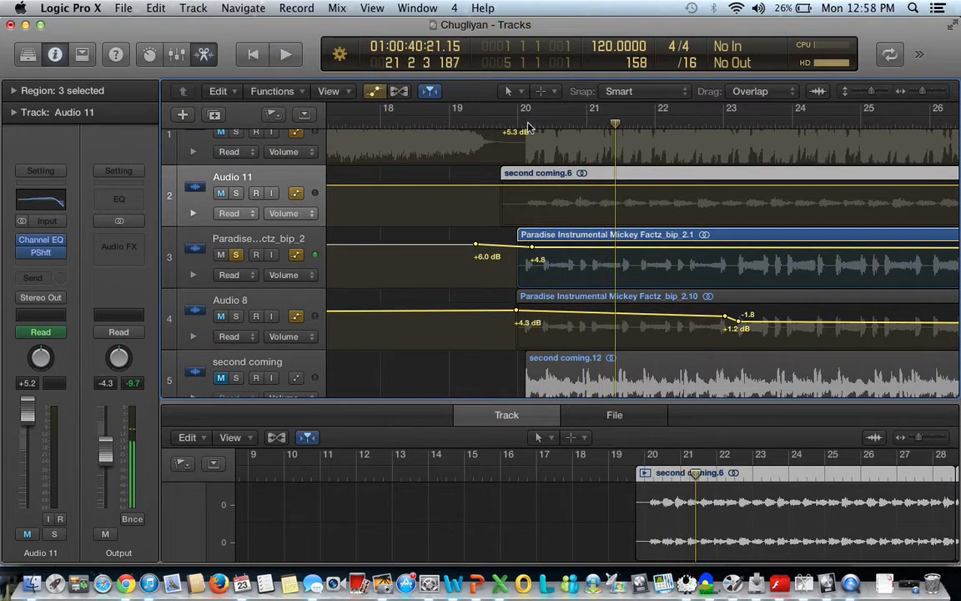
Turn off solo on the Paradise Instrumental track and toggle its mute on and off again.
{"action": "left_click", "coordinate": [234, 255]}
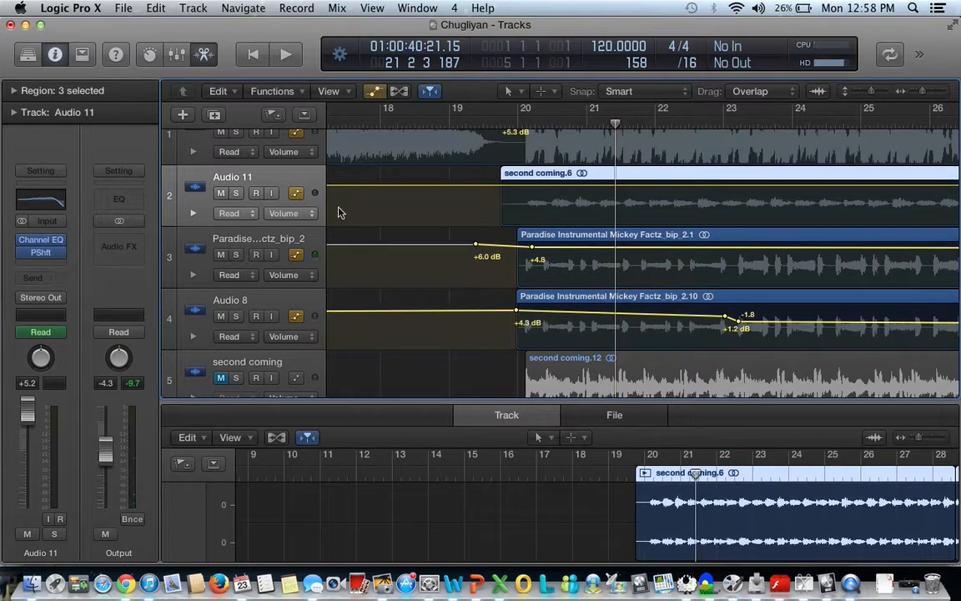
{"action": "left_click", "coordinate": [221, 256]}
{"action": "left_click", "coordinate": [224, 255]}
Add a new track with the Audio 11 track's settings, and delete that empty track again.
{"action": "scroll", "coordinate": [204, 142], "scroll_direction": "up", "scroll_amount": 1}
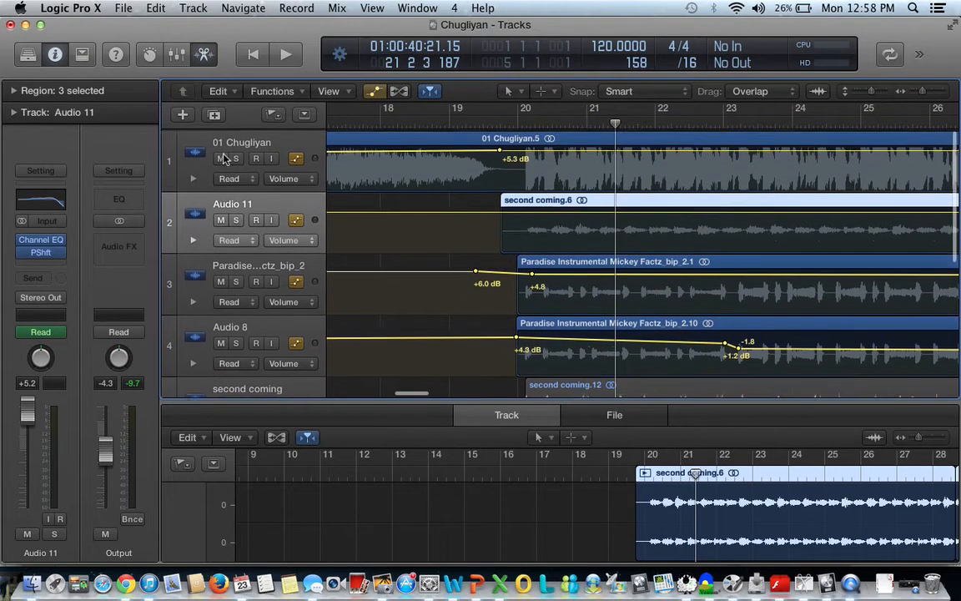
{"action": "left_click", "coordinate": [215, 116]}
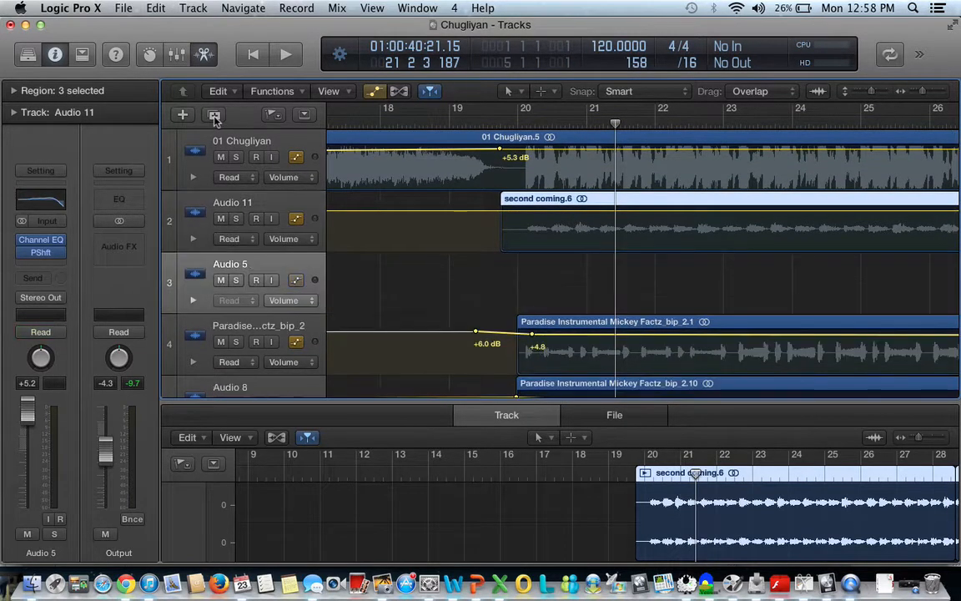
{"action": "left_click", "coordinate": [264, 253]}
{"action": "key", "text": "super+BackSpace"}
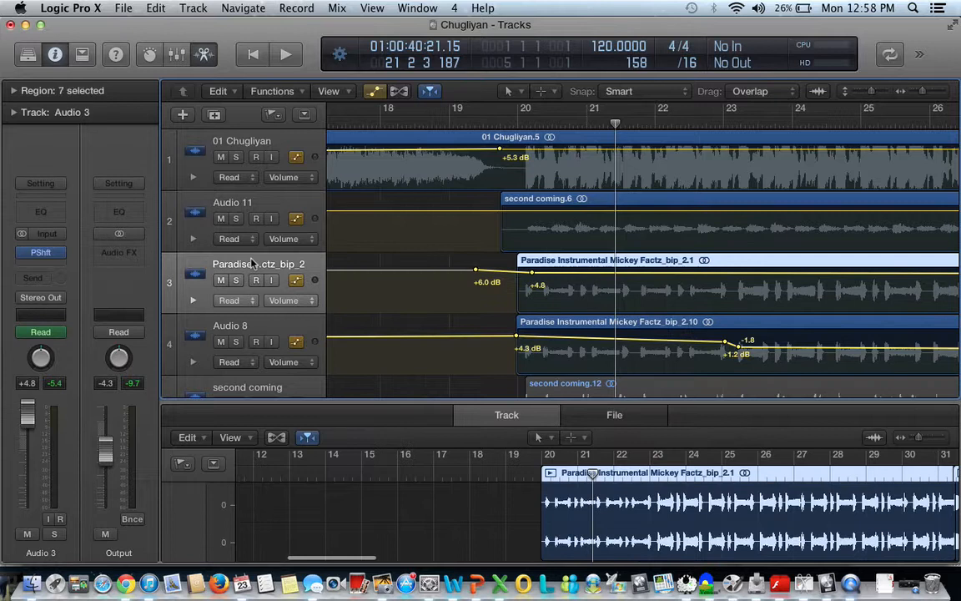
{"action": "left_click", "coordinate": [181, 114]}
{"action": "left_click", "coordinate": [609, 283]}
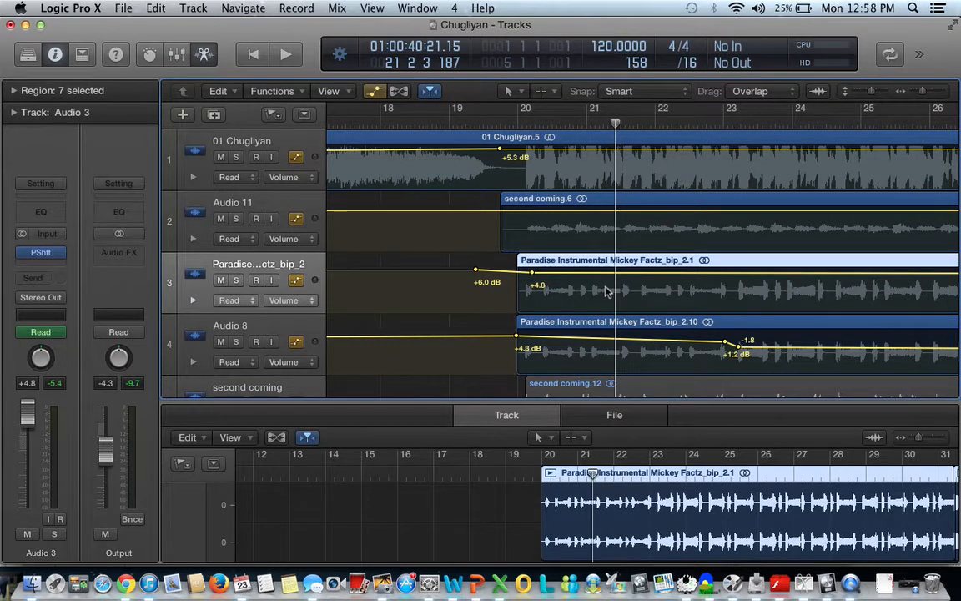
{"action": "left_click", "coordinate": [38, 267]}
{"action": "left_click", "coordinate": [40, 268]}
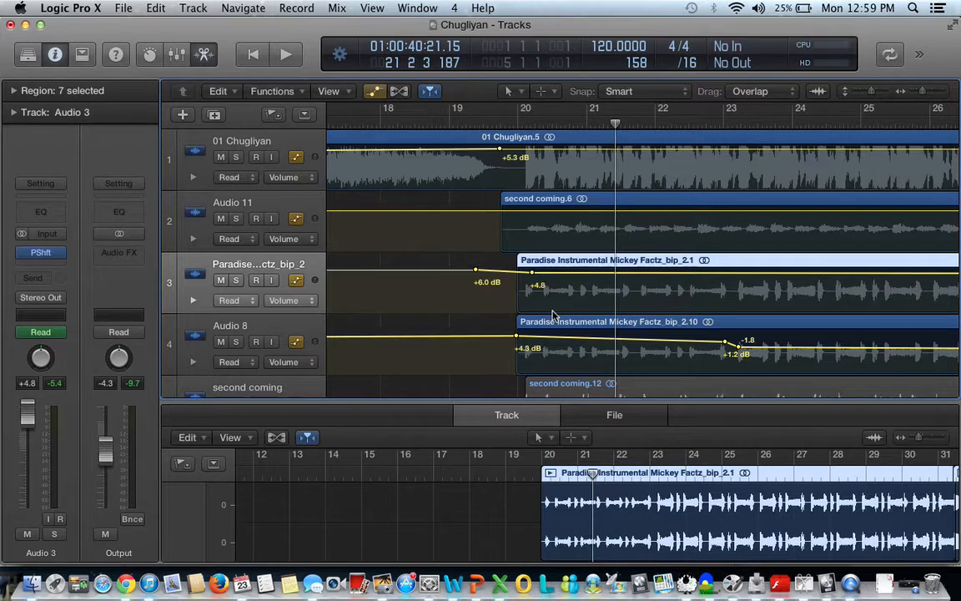
Save and close the Chugliyan project, and start a new empty project with one audio track on Input 1.
{"action": "key", "text": "super+s"}
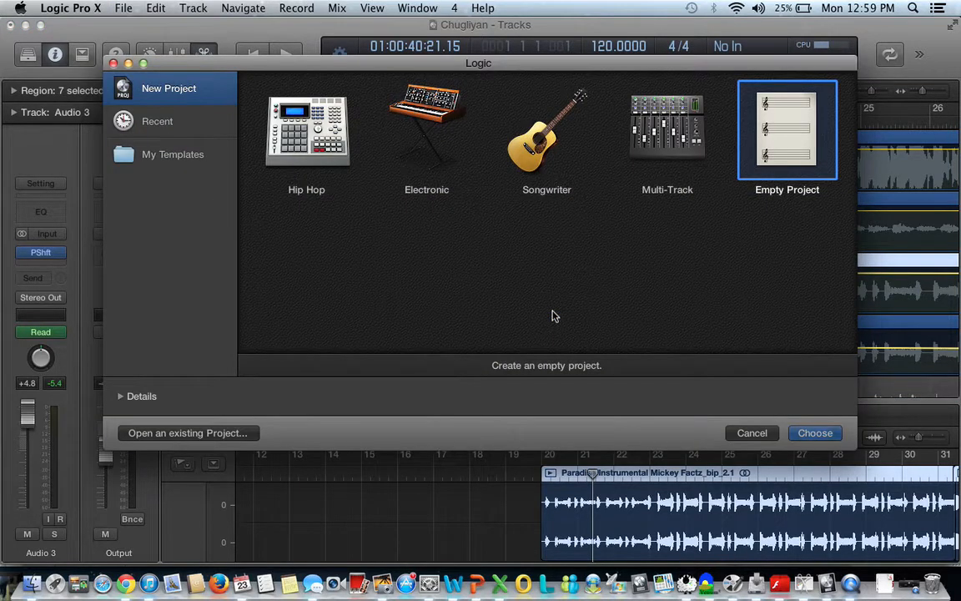
{"action": "double_click", "coordinate": [794, 161]}
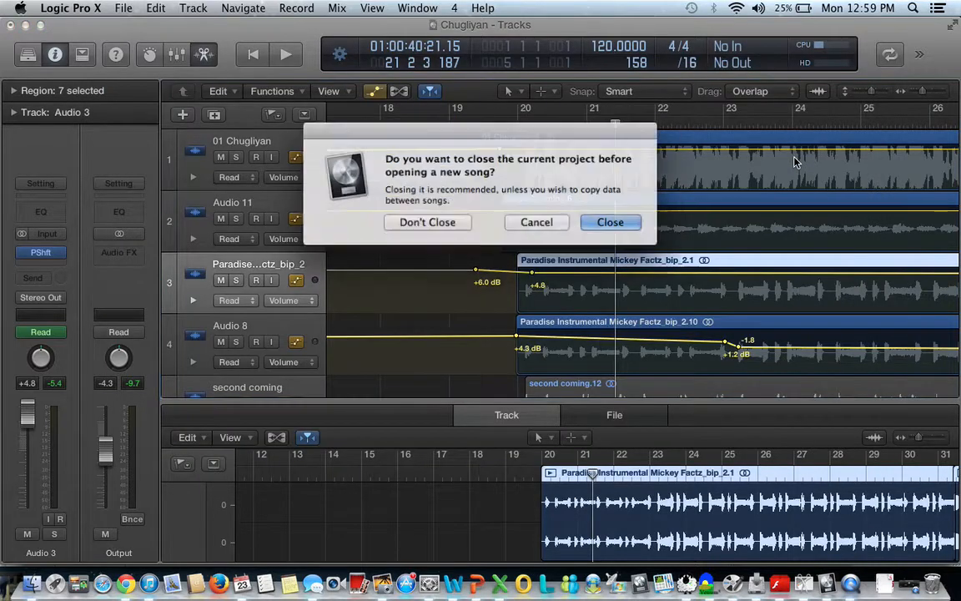
{"action": "left_click", "coordinate": [606, 225]}
{"action": "left_click", "coordinate": [613, 217]}
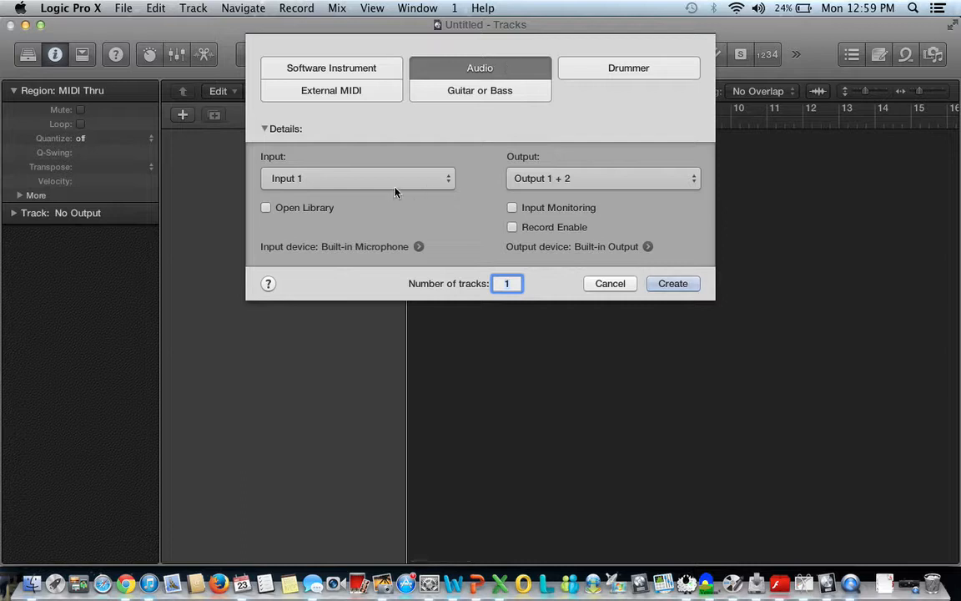
{"action": "left_click", "coordinate": [680, 286]}
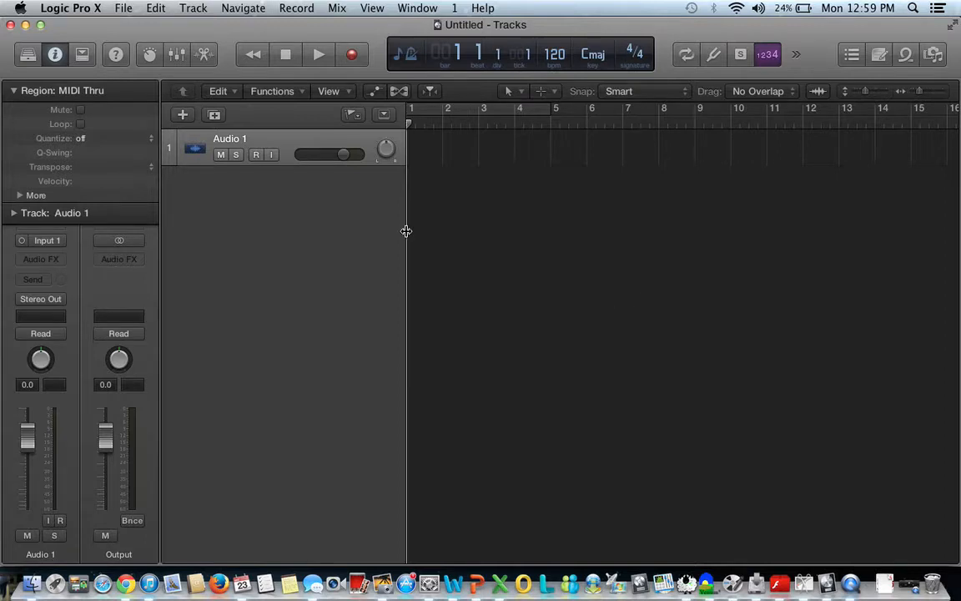
Reopen the Chugliyan project from the recent projects, closing the untitled project without saving it.
{"action": "left_click", "coordinate": [125, 8]}
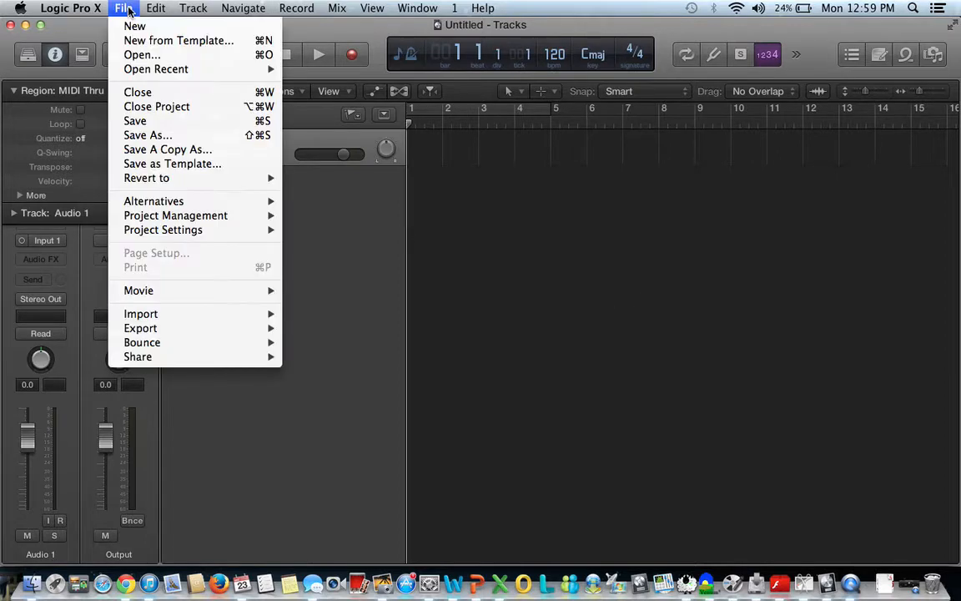
{"action": "mouse_move", "coordinate": [127, 67]}
{"action": "left_click", "coordinate": [367, 69]}
{"action": "left_click", "coordinate": [607, 221]}
{"action": "left_click", "coordinate": [429, 219]}
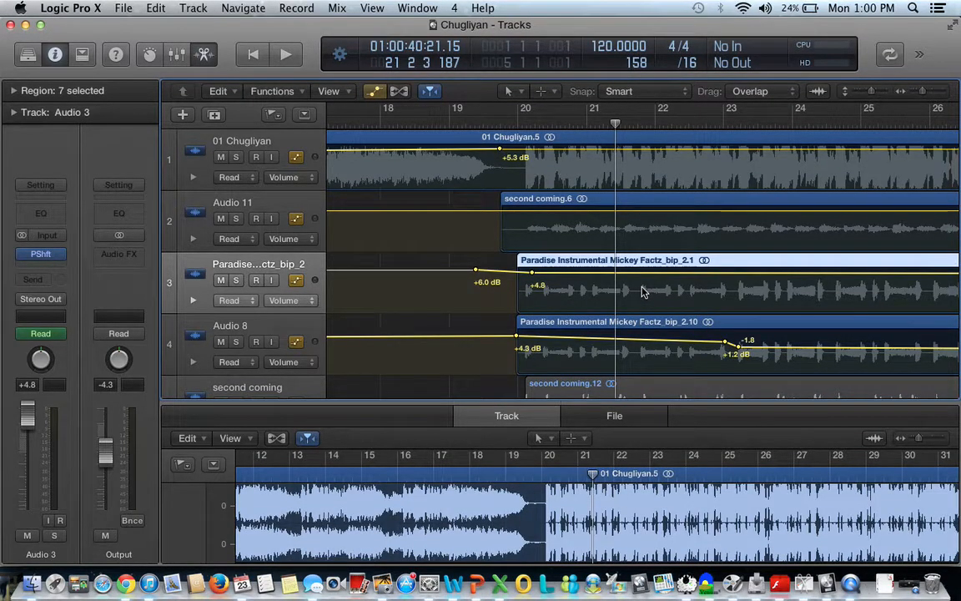
Look through the stacked tracks and the timeline around bars 14 to 26, down to the DIPSET and Paradise Instrumental tracks.
{"action": "scroll", "coordinate": [534, 175], "scroll_direction": "down", "scroll_amount": 3}
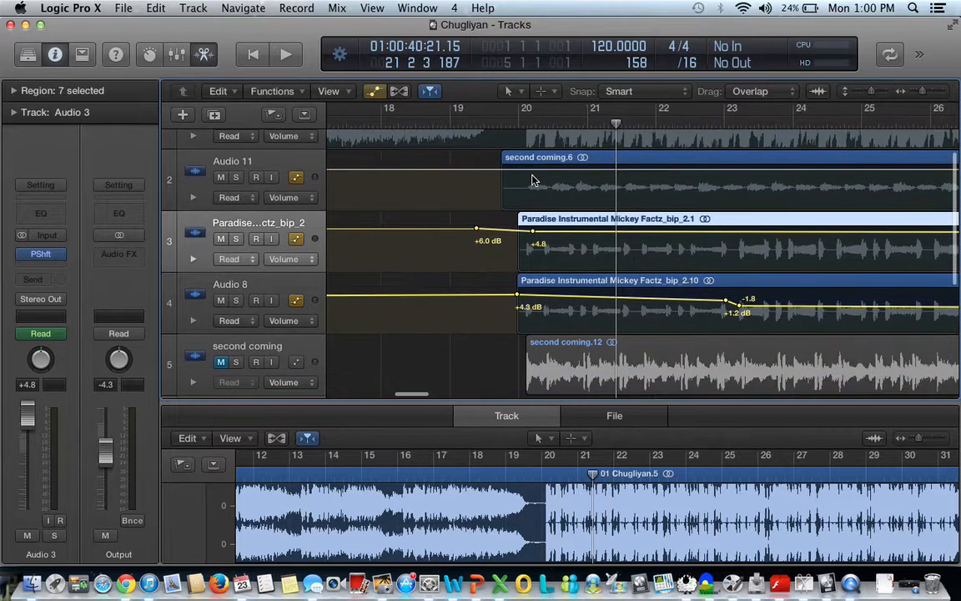
{"action": "scroll", "coordinate": [533, 180], "scroll_direction": "down", "scroll_amount": 2}
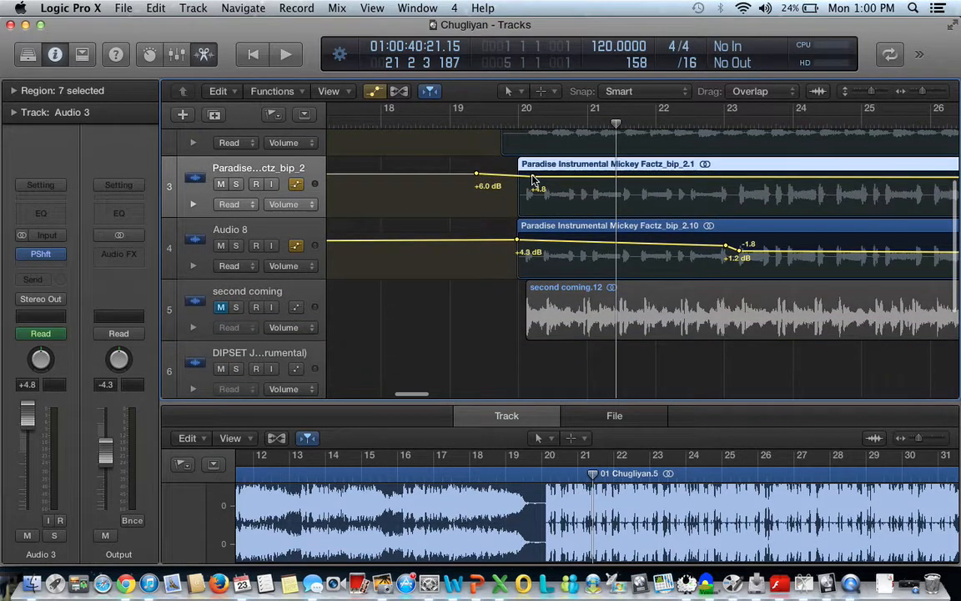
{"action": "scroll", "coordinate": [703, 265], "scroll_direction": "right", "scroll_amount": 4}
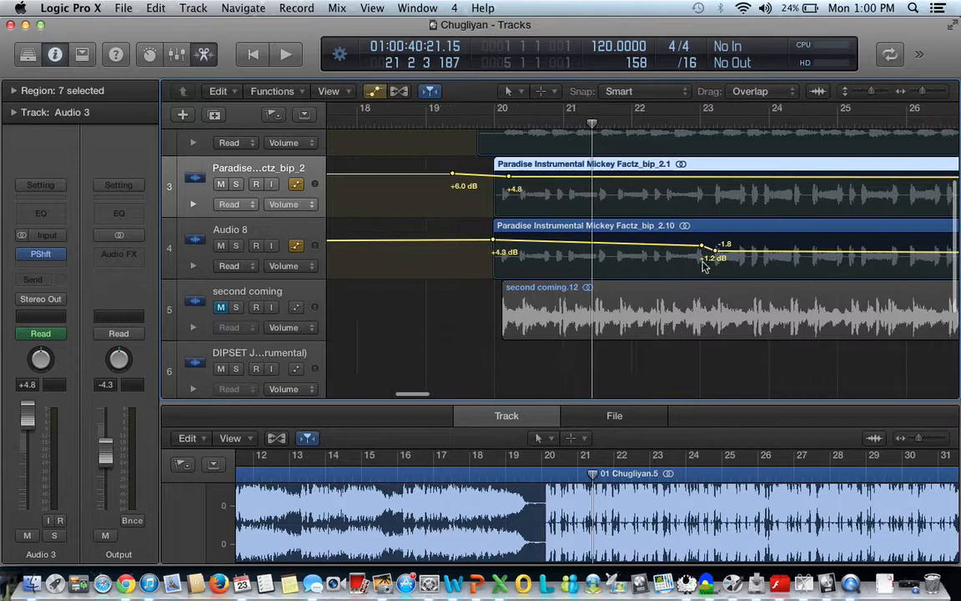
{"action": "scroll", "coordinate": [703, 266], "scroll_direction": "left", "scroll_amount": 10}
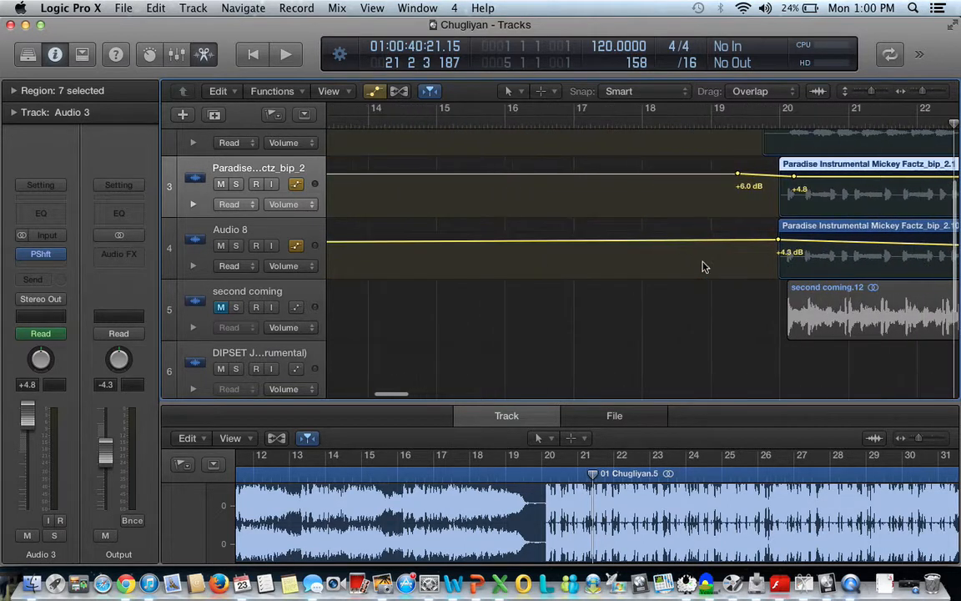
{"action": "scroll", "coordinate": [703, 266], "scroll_direction": "up", "scroll_amount": 2}
{"action": "scroll", "coordinate": [703, 266], "scroll_direction": "right", "scroll_amount": 3}
{"action": "scroll", "coordinate": [703, 266], "scroll_direction": "down", "scroll_amount": 4}
{"action": "scroll", "coordinate": [703, 266], "scroll_direction": "right", "scroll_amount": 4}
{"action": "scroll", "coordinate": [703, 266], "scroll_direction": "right", "scroll_amount": 3}
{"action": "scroll", "coordinate": [703, 266], "scroll_direction": "up", "scroll_amount": 1}
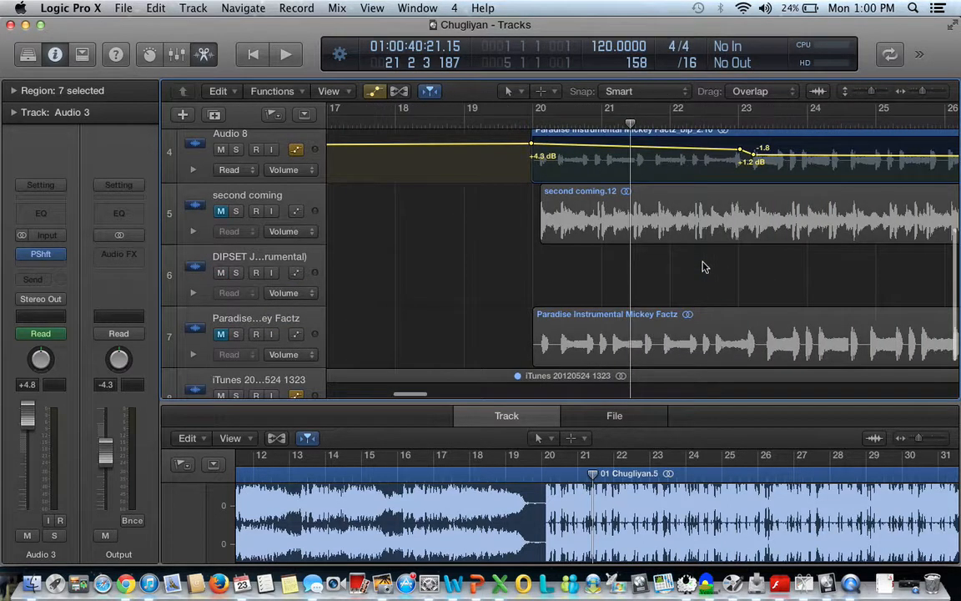
Switch to iTunes and add the song DIPSET Just Blaze - The Second Coming to Logic's empty DIPSET instrumental track at bar 20.
{"action": "key", "text": "super+Tab"}
{"action": "key", "text": "super+Tab"}
{"action": "key", "text": "super+Tab"}
{"action": "key", "text": "super+Tab"}
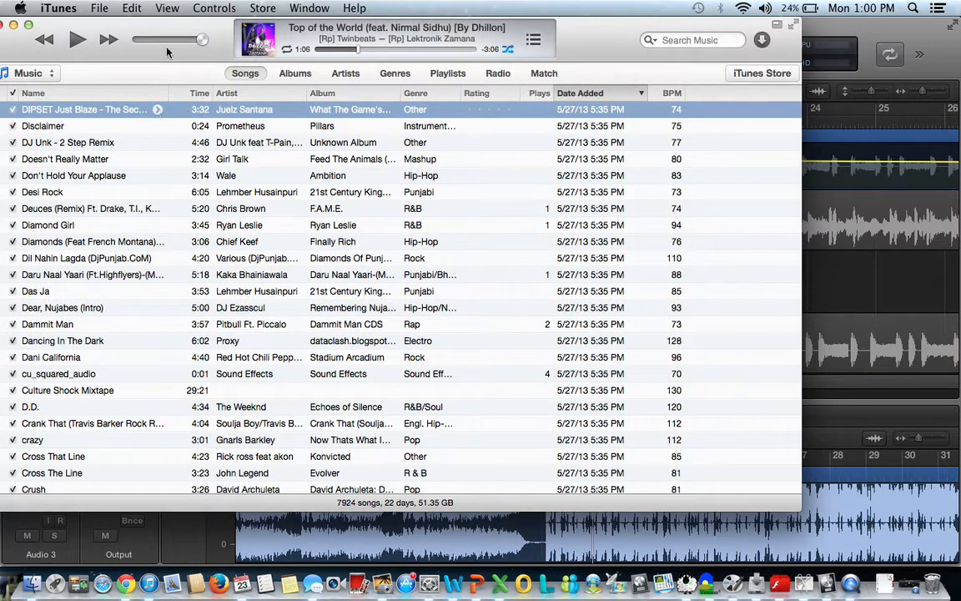
{"action": "left_click_drag", "start_coordinate": [158, 27], "coordinate": [538, 410]}
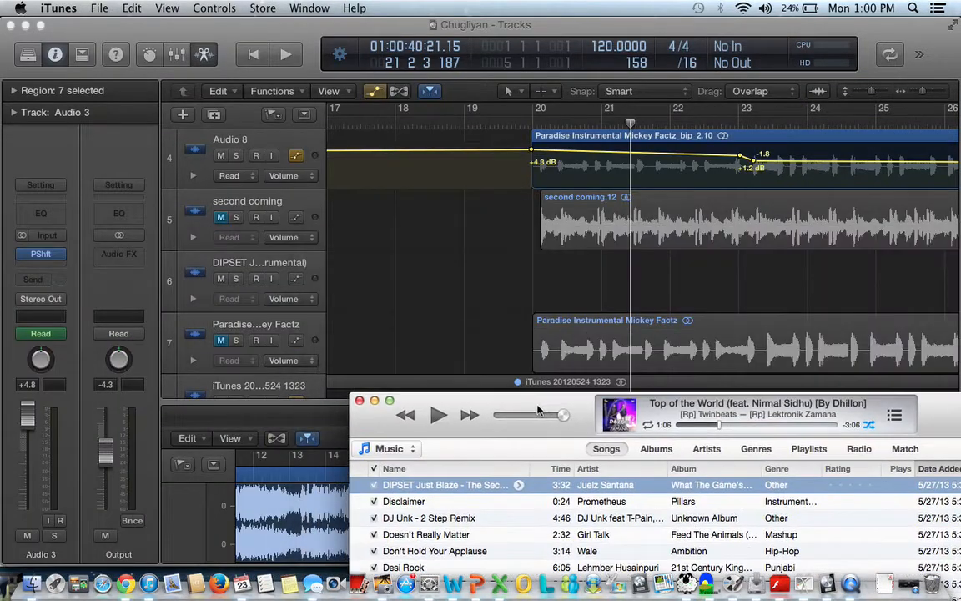
{"action": "left_click_drag", "start_coordinate": [461, 484], "coordinate": [570, 291]}
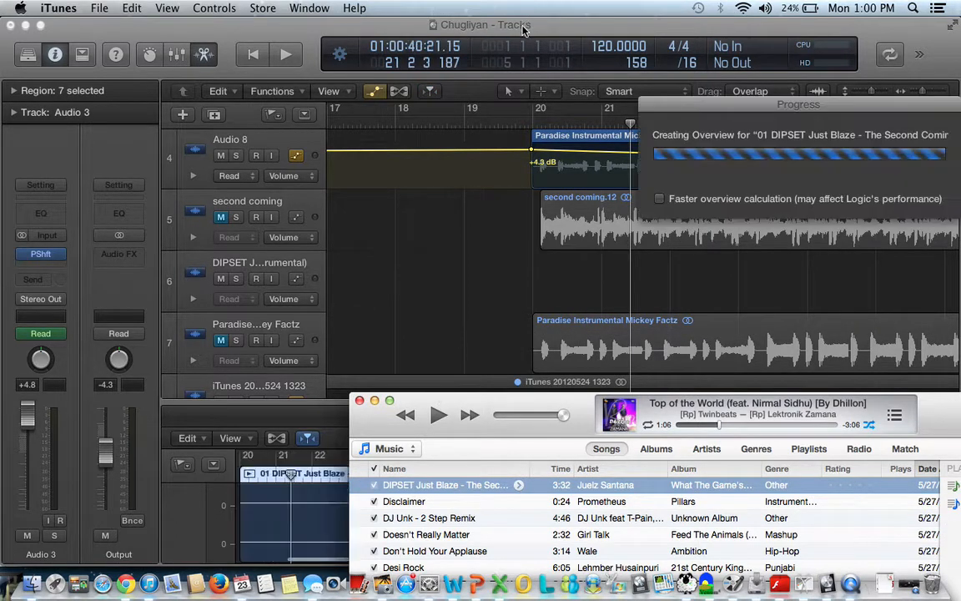
{"action": "scroll", "coordinate": [614, 290], "scroll_direction": "right", "scroll_amount": 3}
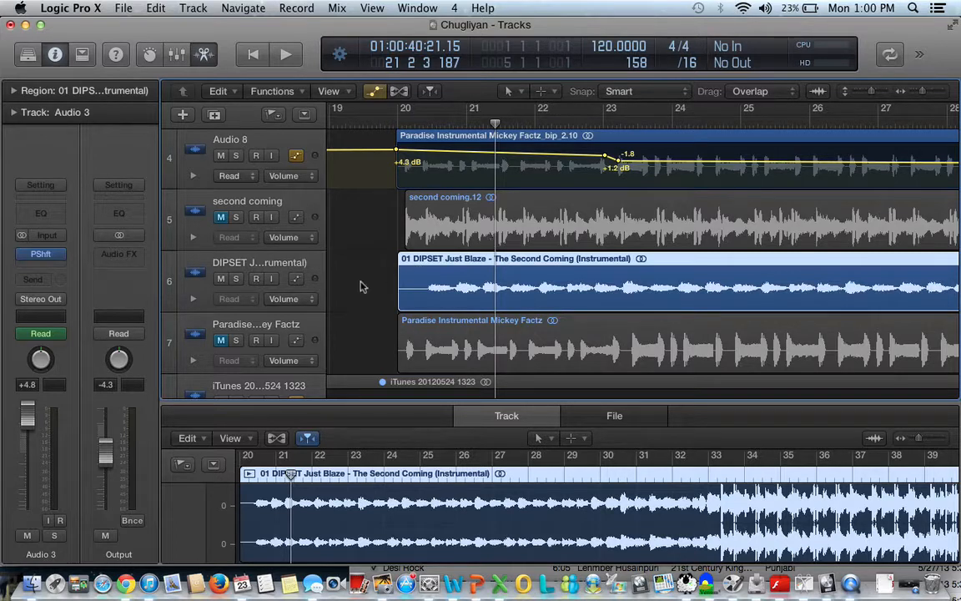
Solo the DIPSET instrumental track to play a passage from bar 21, and mute the track with solo turned off.
{"action": "left_click", "coordinate": [224, 260]}
{"action": "left_click", "coordinate": [237, 281]}
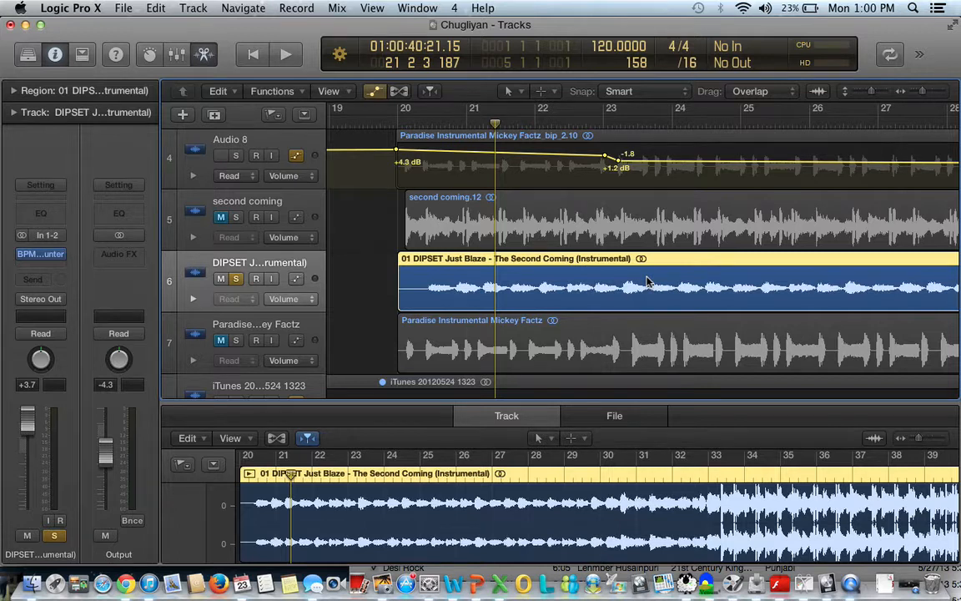
{"action": "key", "text": "space"}
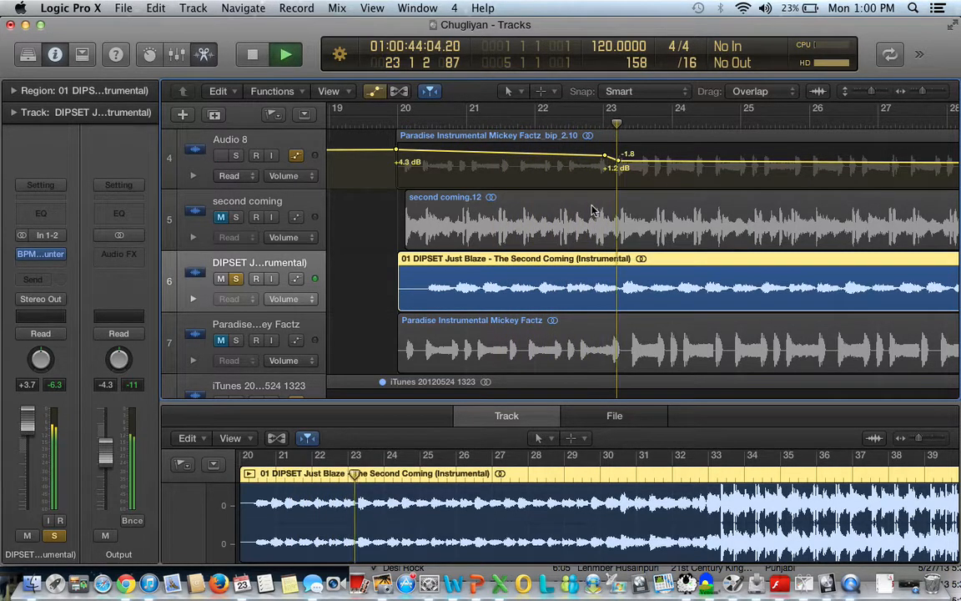
{"action": "key", "text": "space"}
{"action": "scroll", "coordinate": [525, 269], "scroll_direction": "up", "scroll_amount": 2}
{"action": "scroll", "coordinate": [525, 269], "scroll_direction": "left", "scroll_amount": 3}
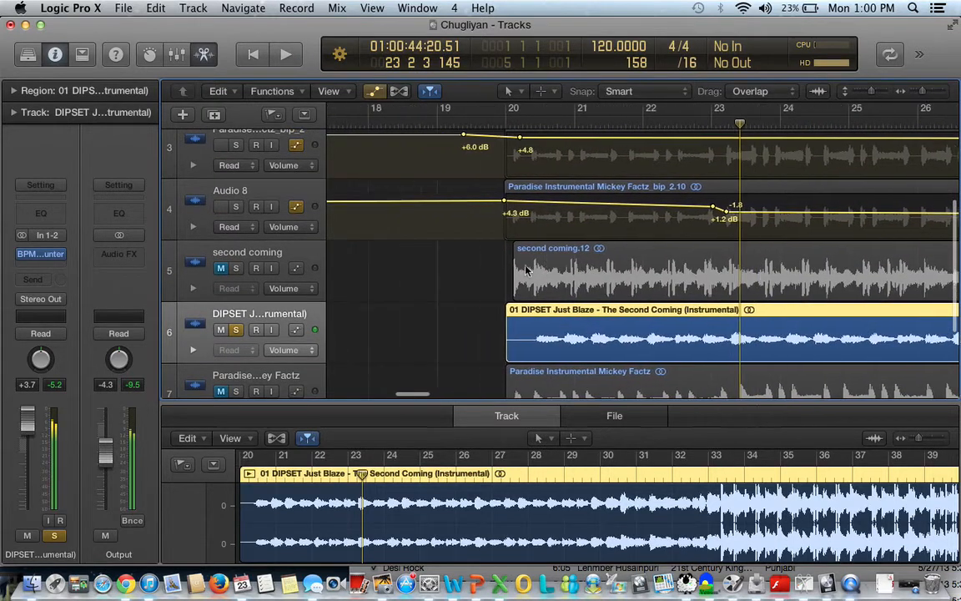
{"action": "left_click", "coordinate": [237, 330]}
{"action": "left_click", "coordinate": [220, 330]}
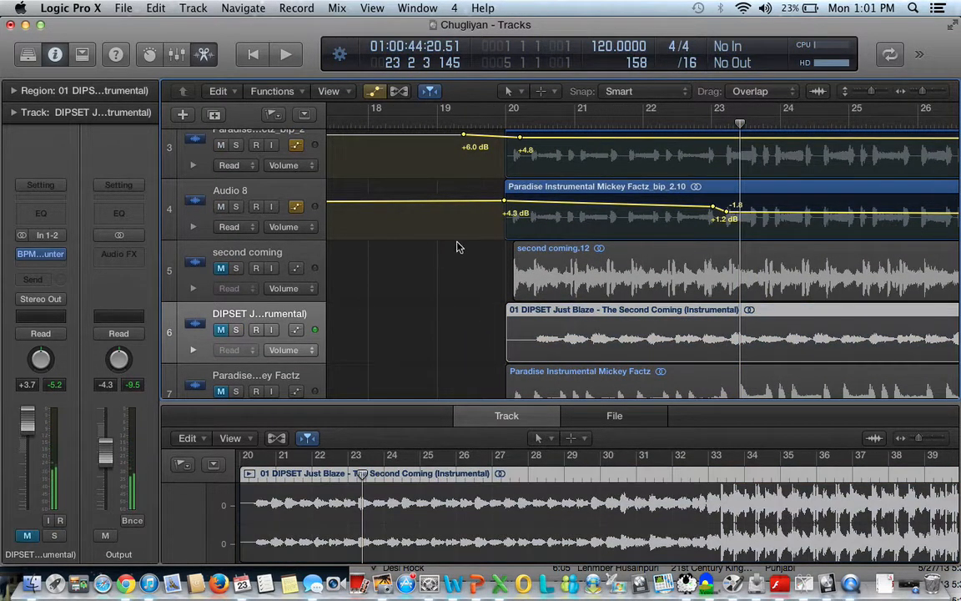
Solo the 01 Chugliyan track and play a short passage of it from about bar 20.
{"action": "scroll", "coordinate": [455, 245], "scroll_direction": "up", "scroll_amount": 4}
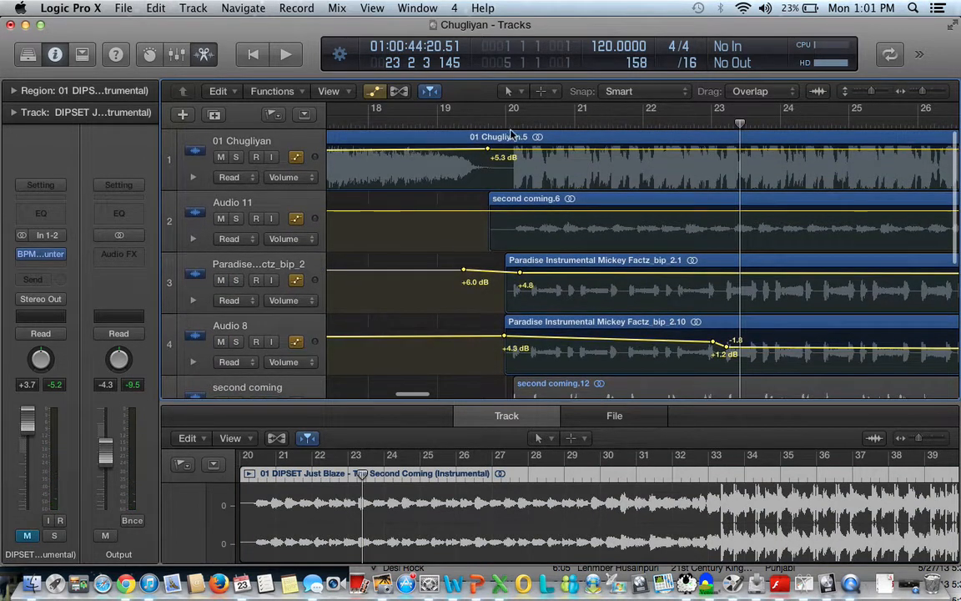
{"action": "left_click", "coordinate": [513, 136]}
{"action": "left_click", "coordinate": [237, 171]}
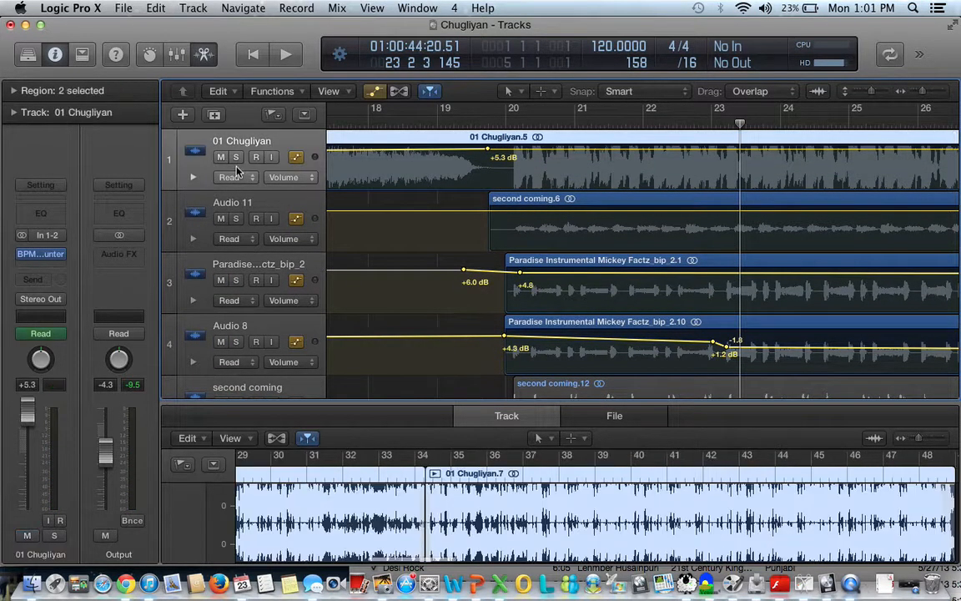
{"action": "left_click", "coordinate": [236, 157]}
{"action": "left_click", "coordinate": [538, 116]}
{"action": "key", "text": "space"}
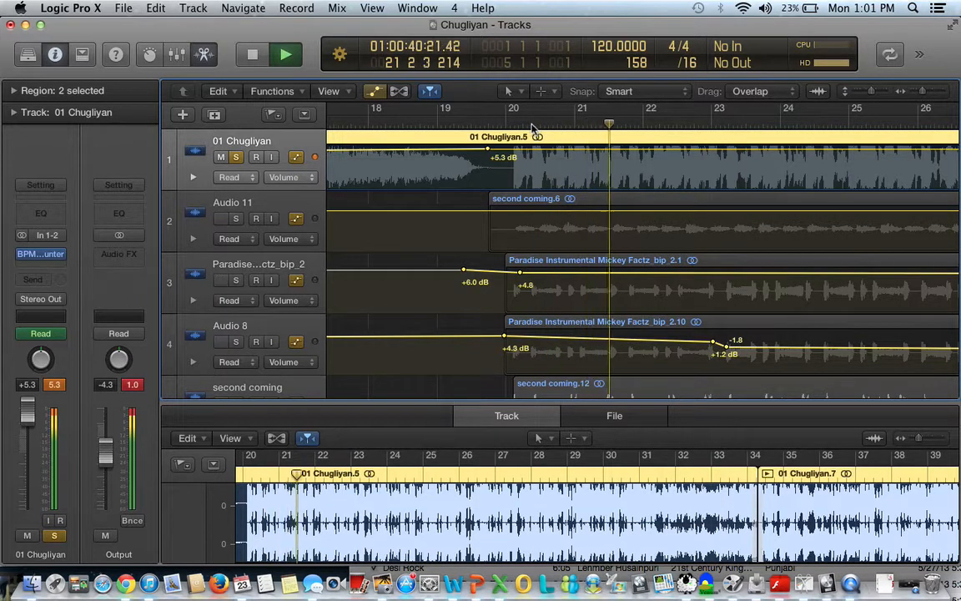
{"action": "scroll", "coordinate": [532, 127], "scroll_direction": "right", "scroll_amount": 3}
{"action": "key", "text": "space"}
Look over the tracks silenced by the solo, and turn off solo on the 01 Chugliyan track.
{"action": "scroll", "coordinate": [525, 192], "scroll_direction": "down", "scroll_amount": 2}
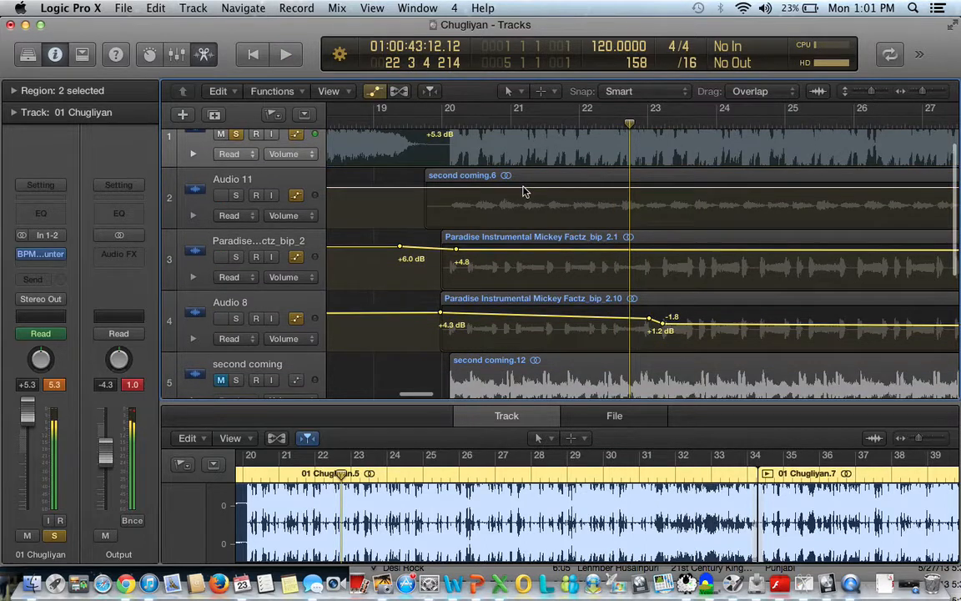
{"action": "scroll", "coordinate": [524, 192], "scroll_direction": "down", "scroll_amount": 4}
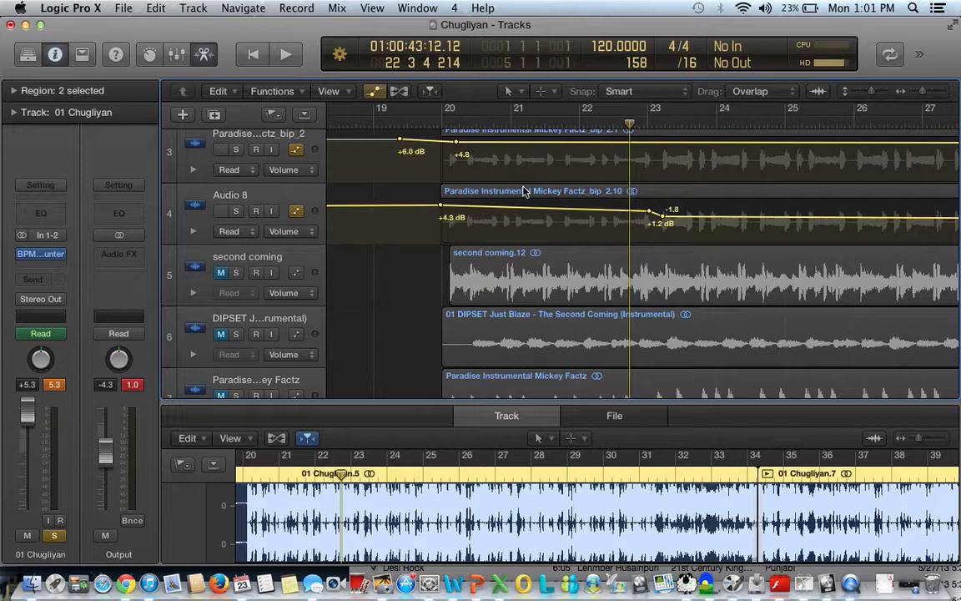
{"action": "scroll", "coordinate": [524, 191], "scroll_direction": "up", "scroll_amount": 3}
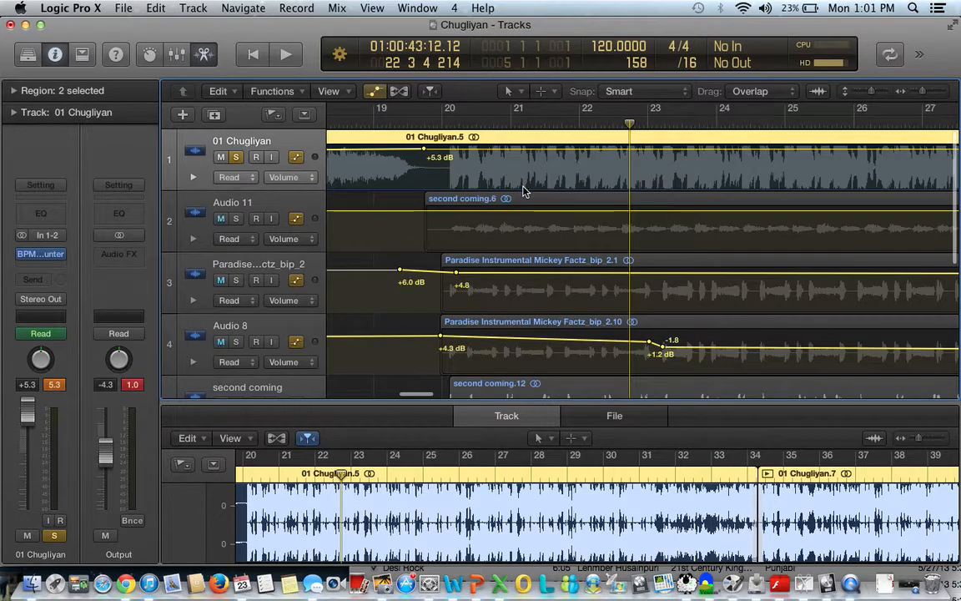
{"action": "scroll", "coordinate": [524, 192], "scroll_direction": "down", "scroll_amount": 2}
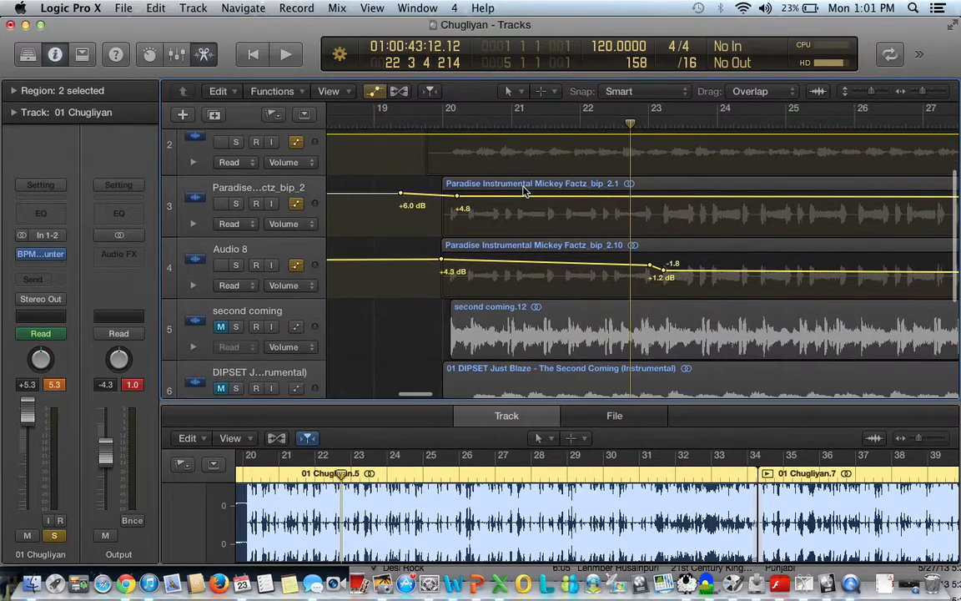
{"action": "scroll", "coordinate": [523, 192], "scroll_direction": "down", "scroll_amount": 1}
{"action": "scroll", "coordinate": [526, 189], "scroll_direction": "up", "scroll_amount": 3}
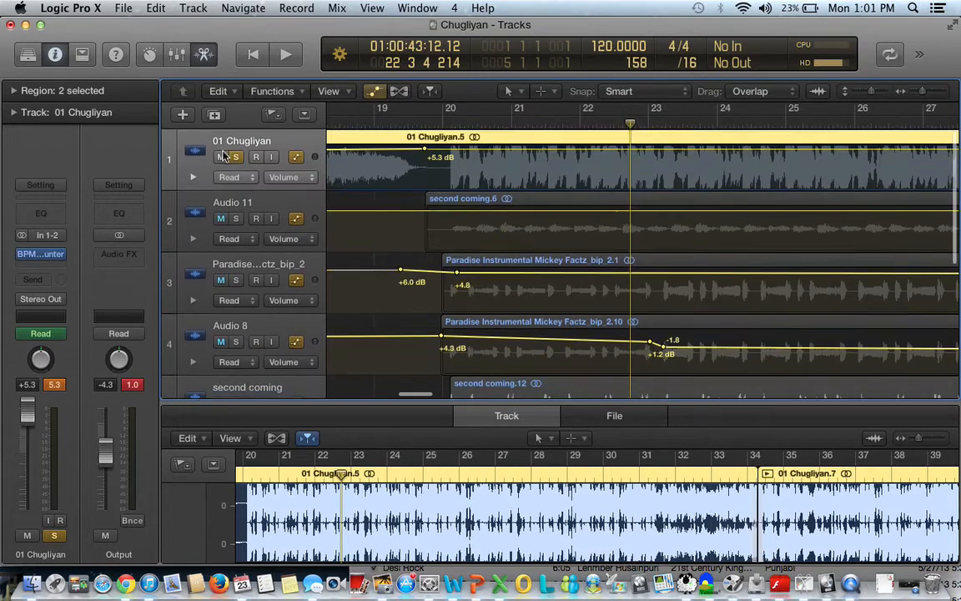
{"action": "left_click", "coordinate": [236, 159]}
Solo the muted DIPSET instrumental track.
{"action": "scroll", "coordinate": [510, 269], "scroll_direction": "down", "scroll_amount": 3}
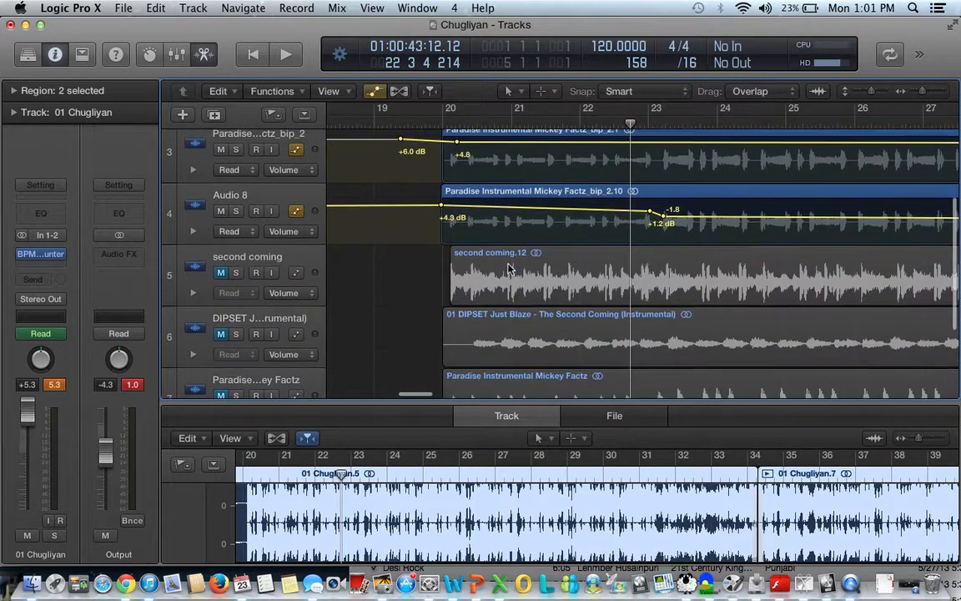
{"action": "scroll", "coordinate": [317, 317], "scroll_direction": "down", "scroll_amount": 2}
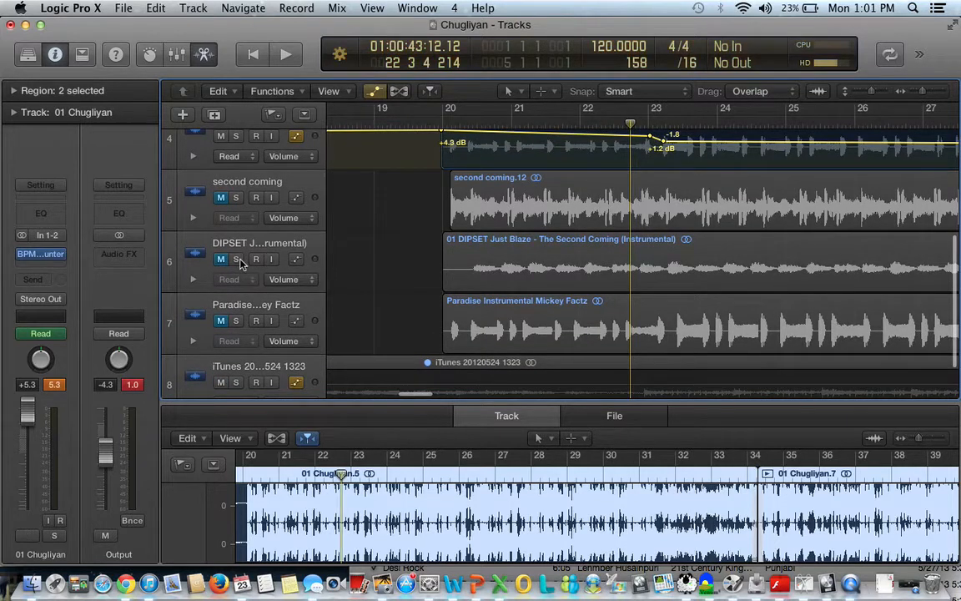
{"action": "left_click", "coordinate": [238, 261]}
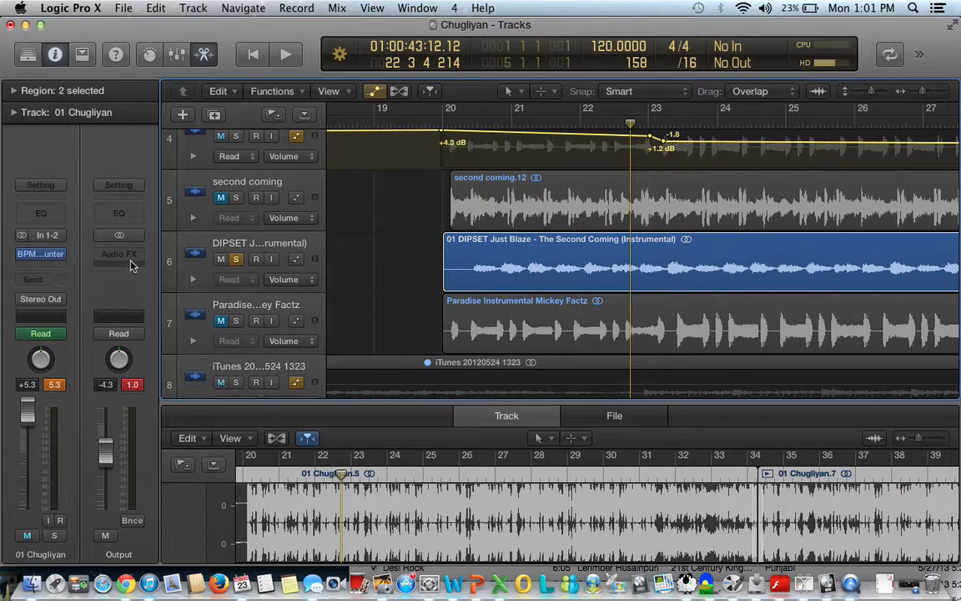
Insert a BPM Counter metering plug-in on the 01 Chugliyan channel strip and play the soloed DIPSET track from bar 22 to 27.
{"action": "left_click", "coordinate": [42, 259]}
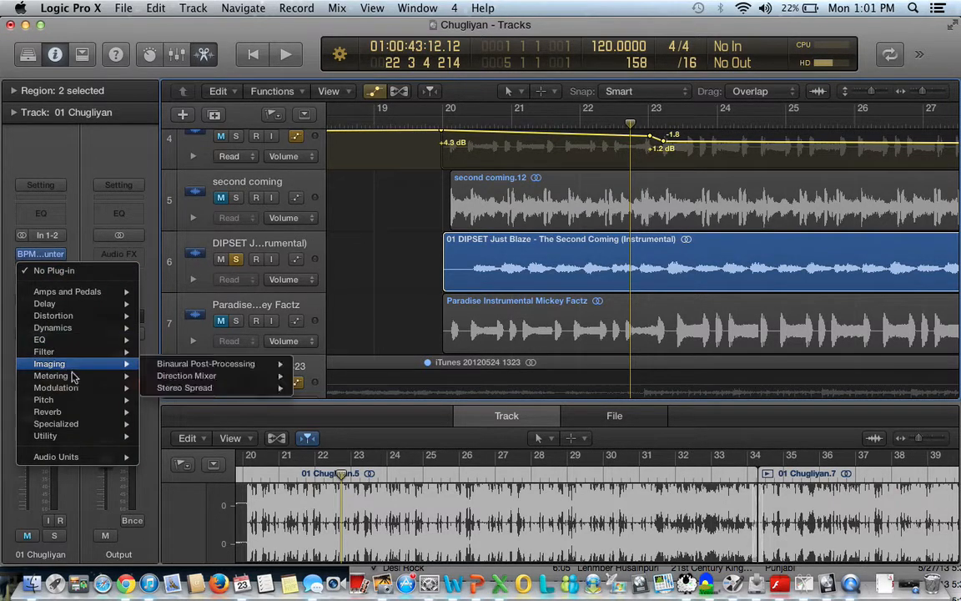
{"action": "mouse_move", "coordinate": [75, 376]}
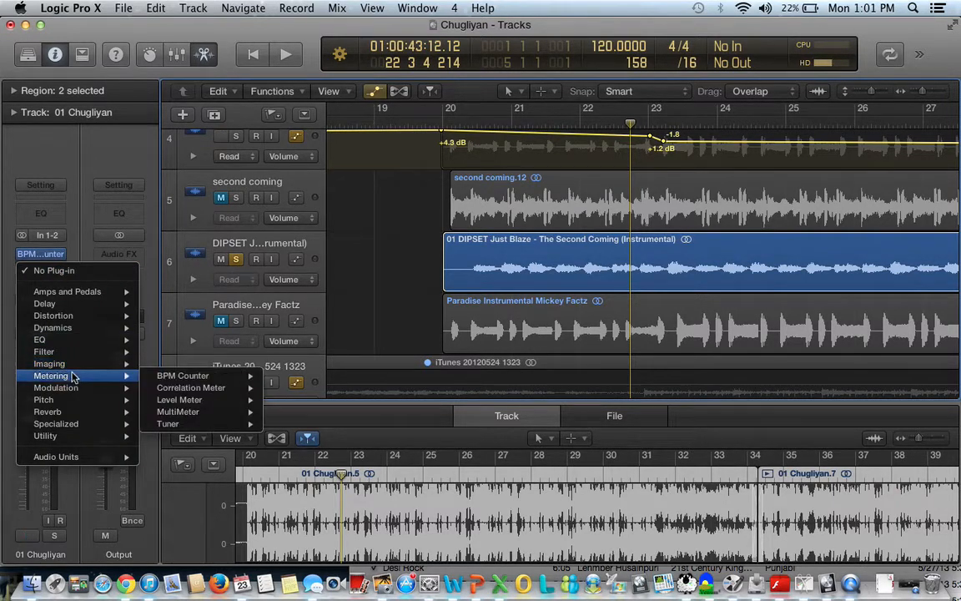
{"action": "left_click", "coordinate": [169, 377]}
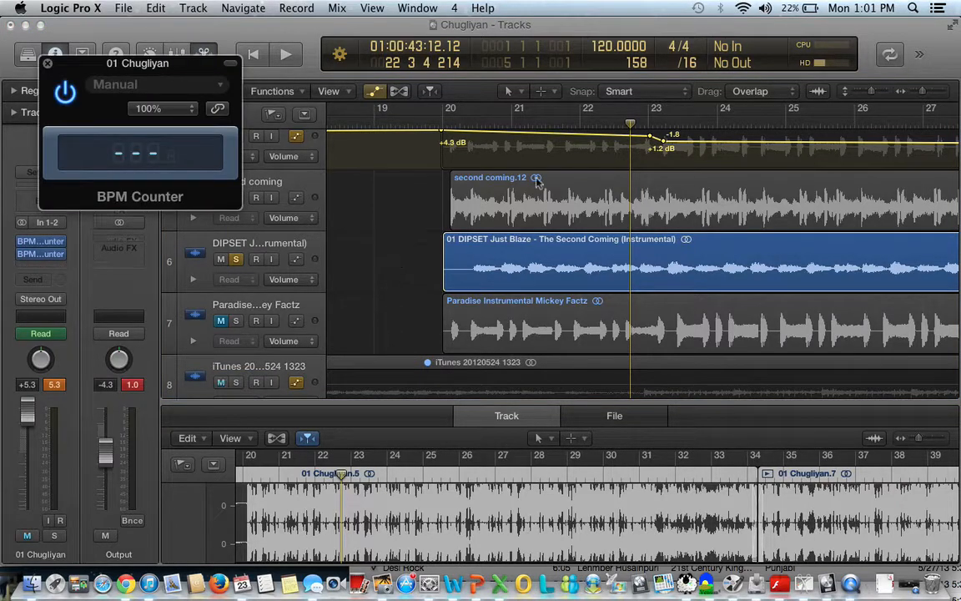
{"action": "key", "text": "space"}
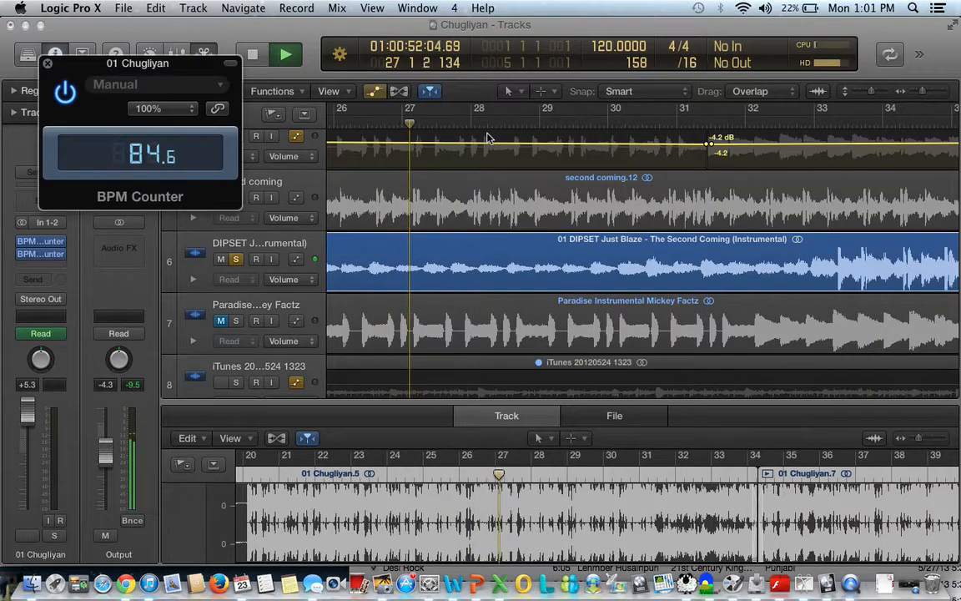
{"action": "key", "text": "space"}
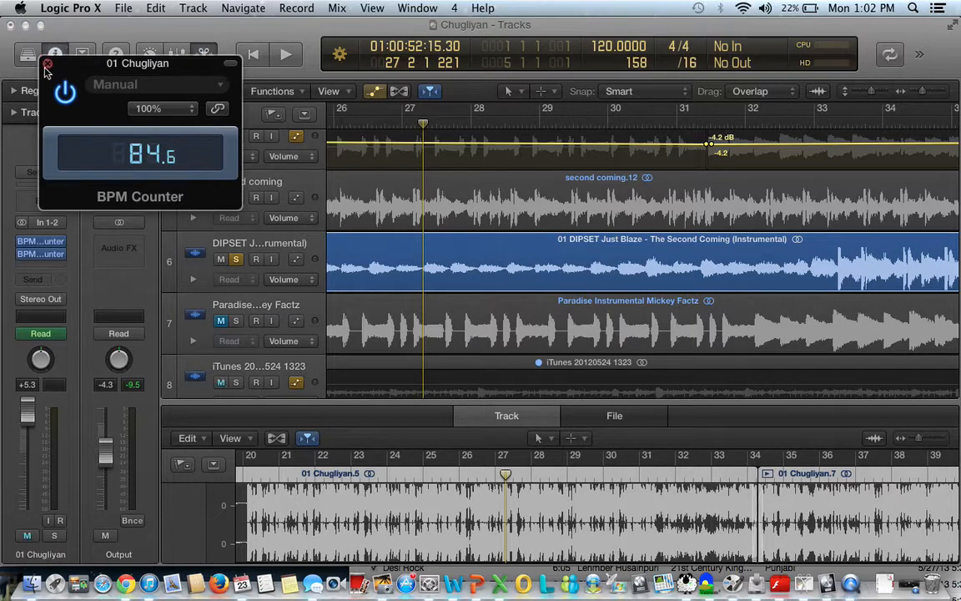
Close the BPM Counter window of the 01 Chugliyan channel strip and return to the start of the song regions near bar 20.
{"action": "key", "text": "ctrl+m"}
{"action": "left_click", "coordinate": [47, 64]}
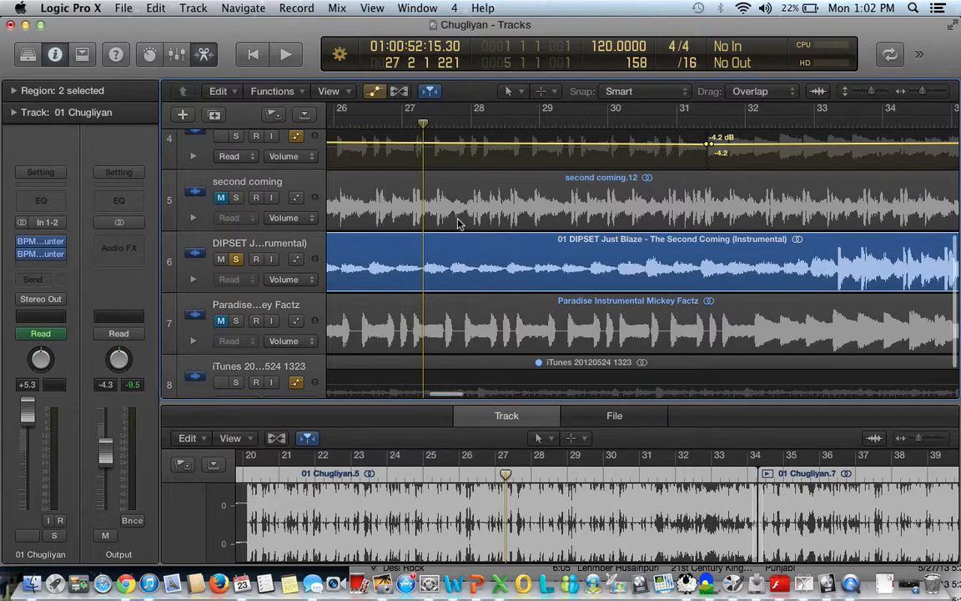
{"action": "scroll", "coordinate": [457, 222], "scroll_direction": "left", "scroll_amount": 3}
{"action": "scroll", "coordinate": [457, 222], "scroll_direction": "left", "scroll_amount": 3}
{"action": "scroll", "coordinate": [457, 223], "scroll_direction": "up", "scroll_amount": 2}
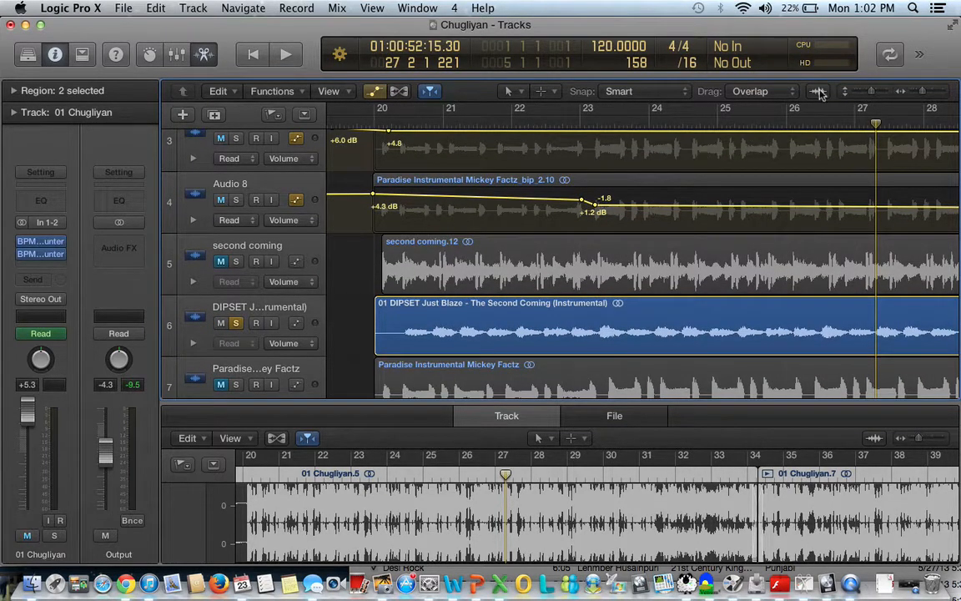
Write "Just Blaze - 85" in the project note pad, select the DIPSET instrumental track, and hide the note pad.
{"action": "right_click", "coordinate": [922, 52]}
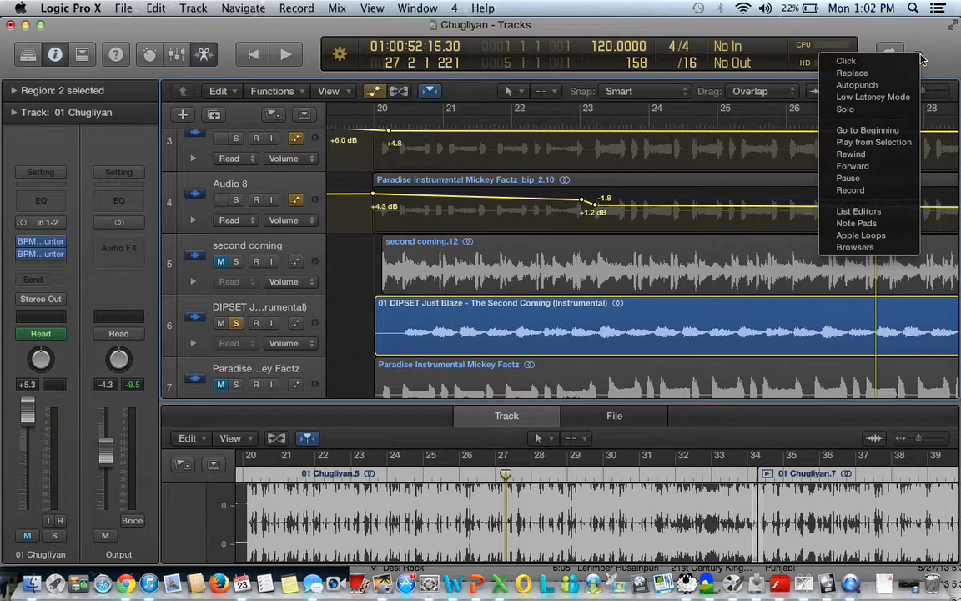
{"action": "left_click", "coordinate": [884, 222]}
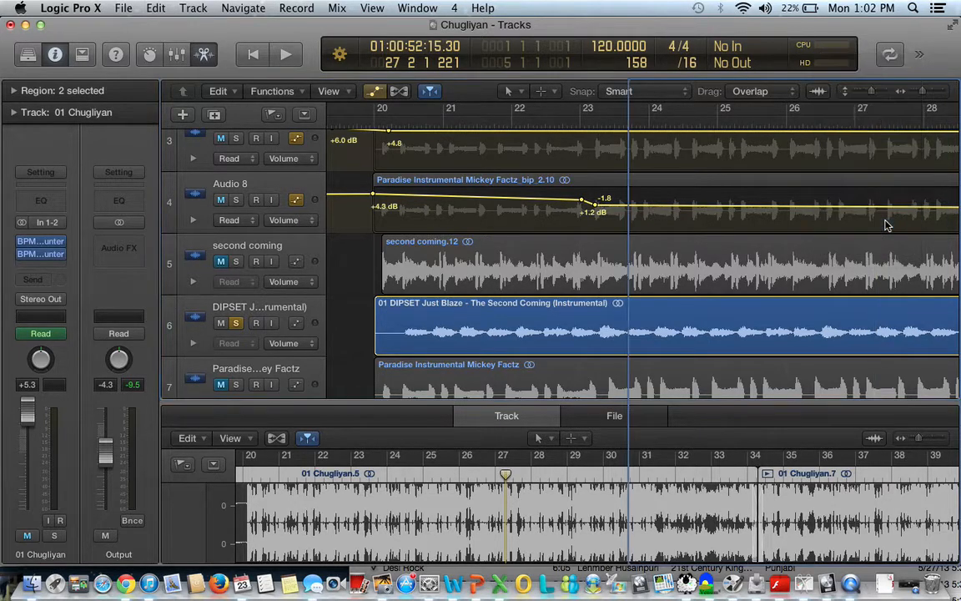
{"action": "left_click", "coordinate": [765, 155]}
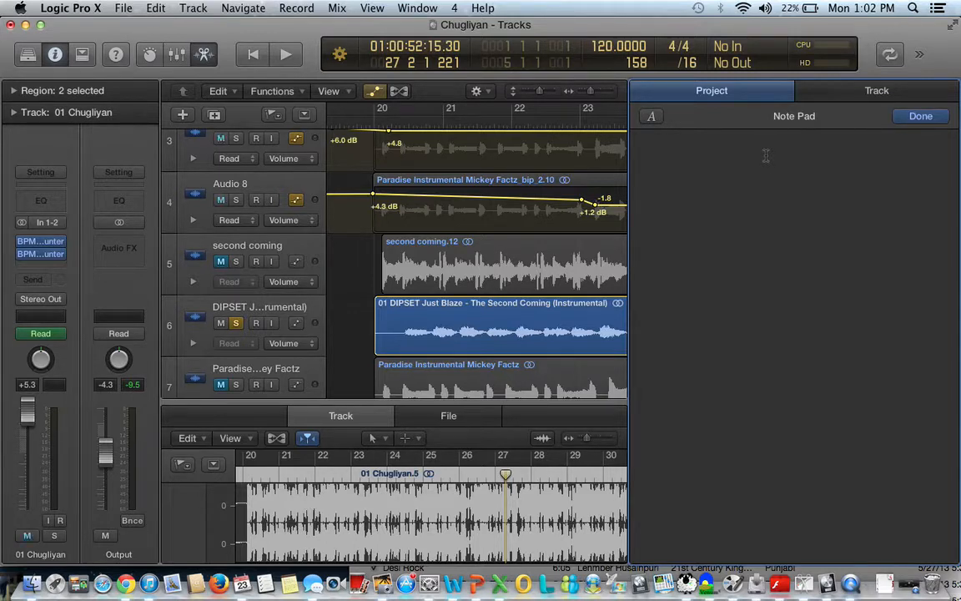
{"action": "type", "text": "Just Blaze - 85"}
{"action": "left_click", "coordinate": [441, 93]}
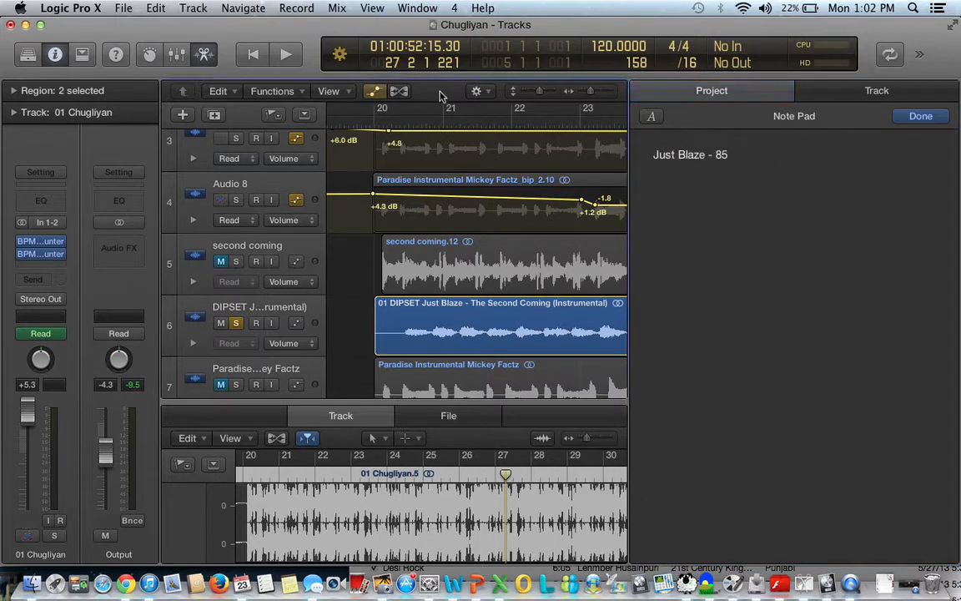
{"action": "left_click", "coordinate": [274, 306]}
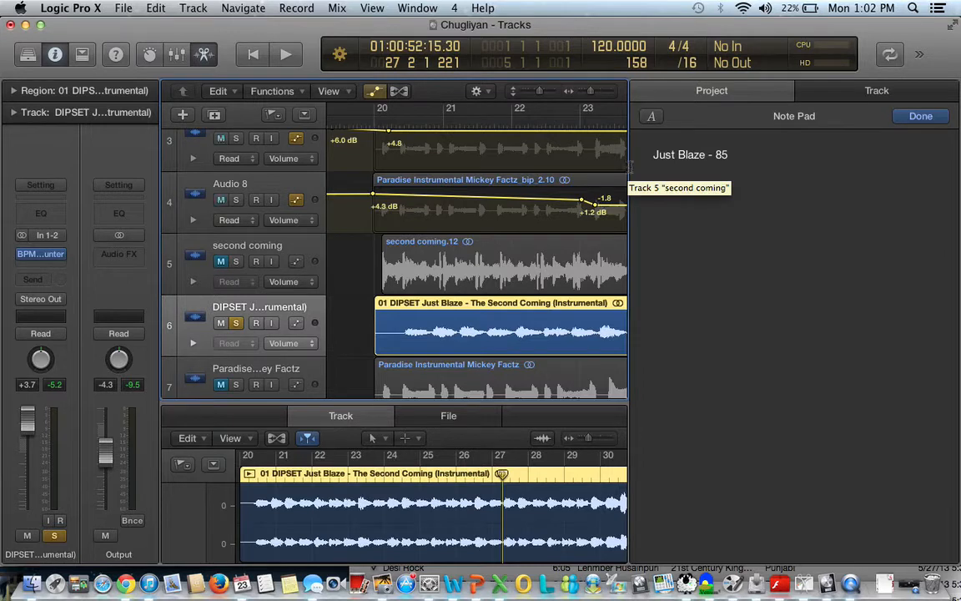
{"action": "key", "text": "alt+super+p"}
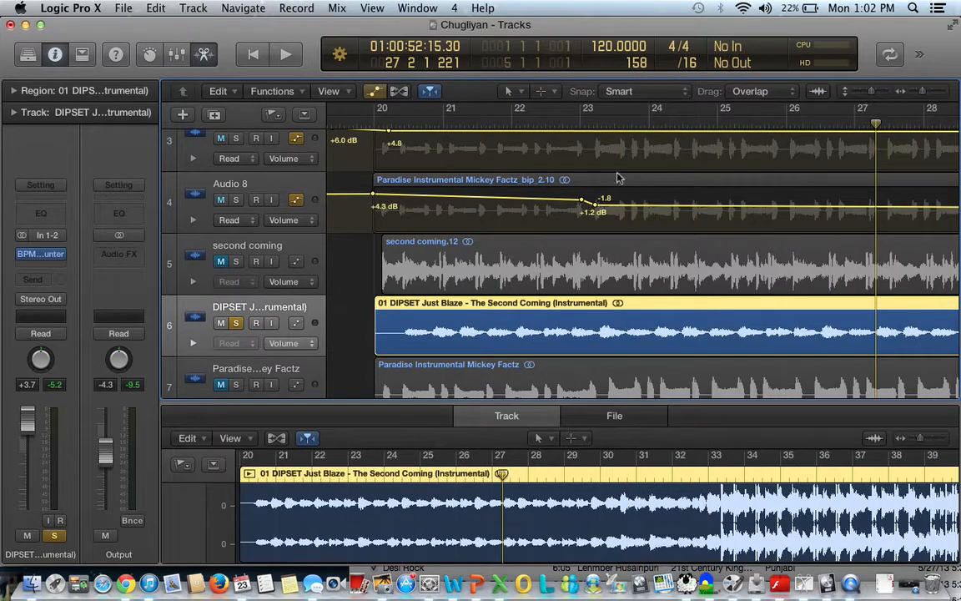
Solo the 01 Chugliyan track, turn off solo on the DIPSET instrumental track, and select 01 Chugliyan.
{"action": "scroll", "coordinate": [539, 226], "scroll_direction": "up", "scroll_amount": 5}
{"action": "scroll", "coordinate": [539, 226], "scroll_direction": "left", "scroll_amount": 3}
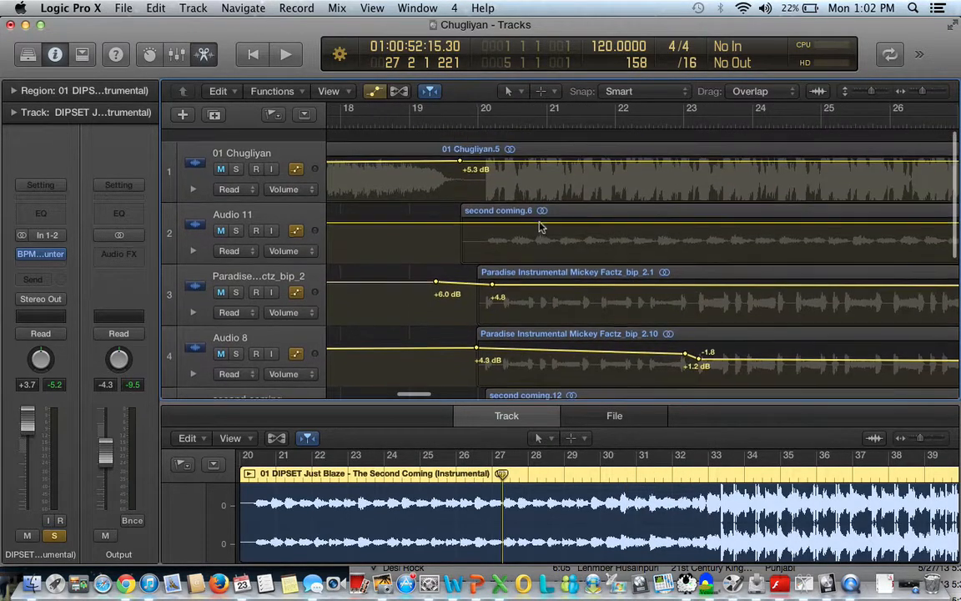
{"action": "left_click", "coordinate": [527, 149]}
{"action": "left_click", "coordinate": [244, 150]}
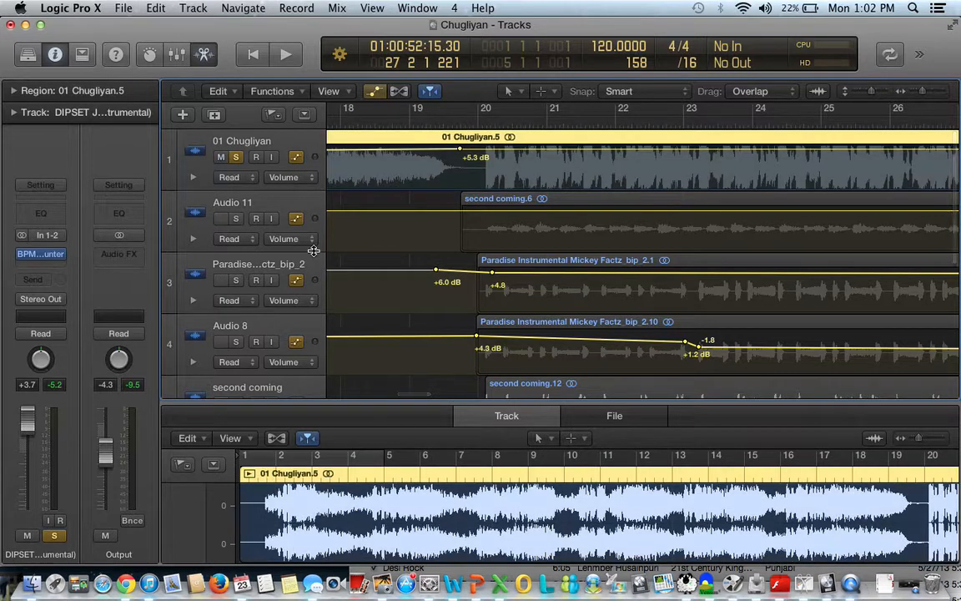
{"action": "scroll", "coordinate": [313, 250], "scroll_direction": "down", "scroll_amount": 3}
{"action": "left_click", "coordinate": [236, 360]}
{"action": "scroll", "coordinate": [359, 223], "scroll_direction": "up", "scroll_amount": 3}
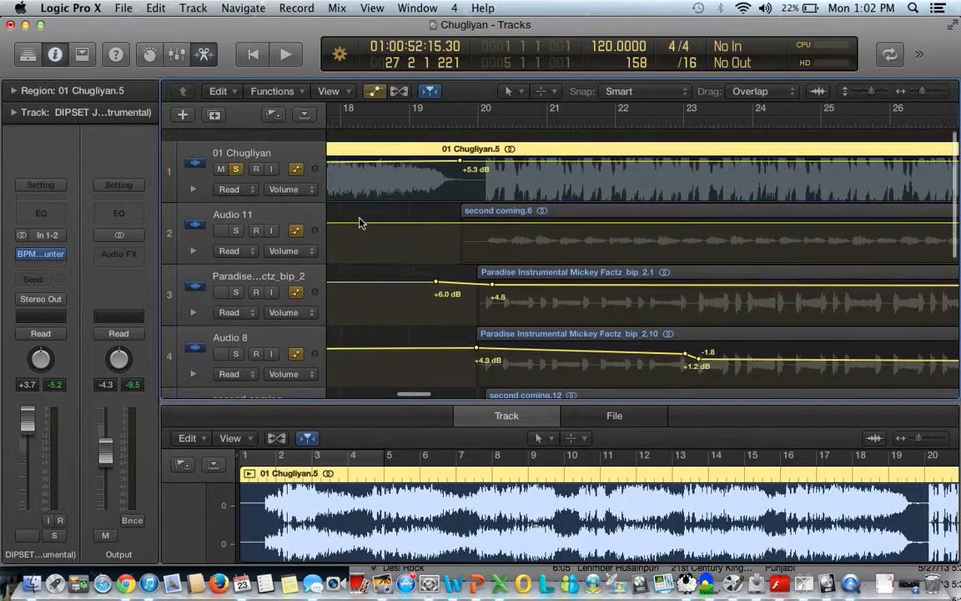
{"action": "left_click", "coordinate": [242, 141]}
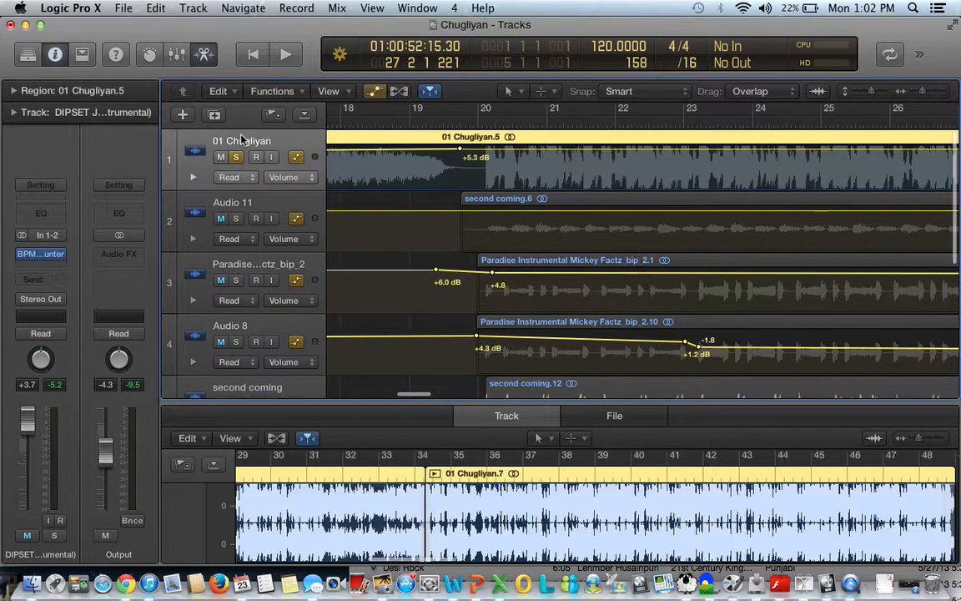
Measure the tempo of 01 Chugliyan with its BPM Counter by playing from bar 27 to 32, and close the counter.
{"action": "left_click", "coordinate": [50, 253]}
{"action": "key", "text": "space"}
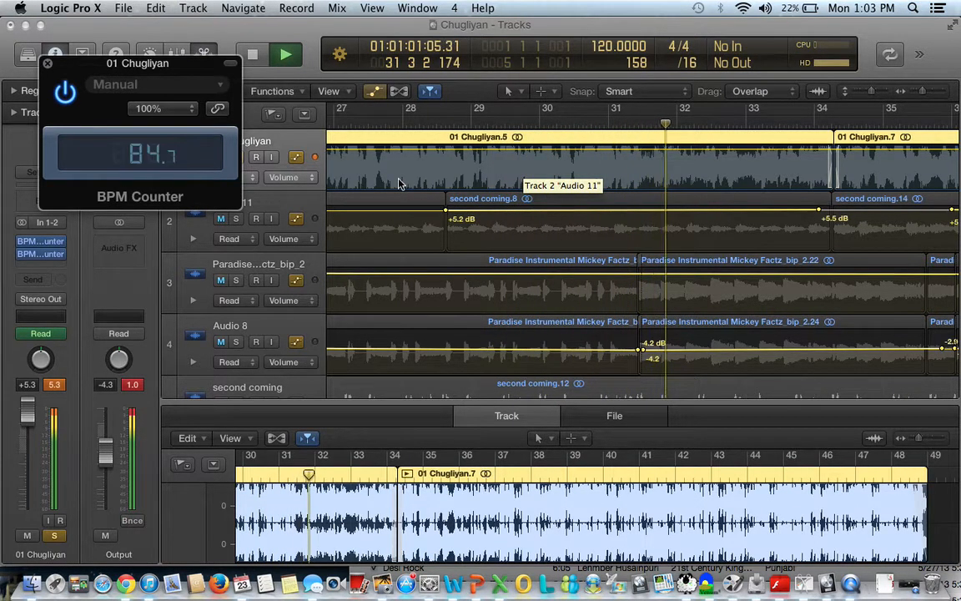
{"action": "key", "text": "space"}
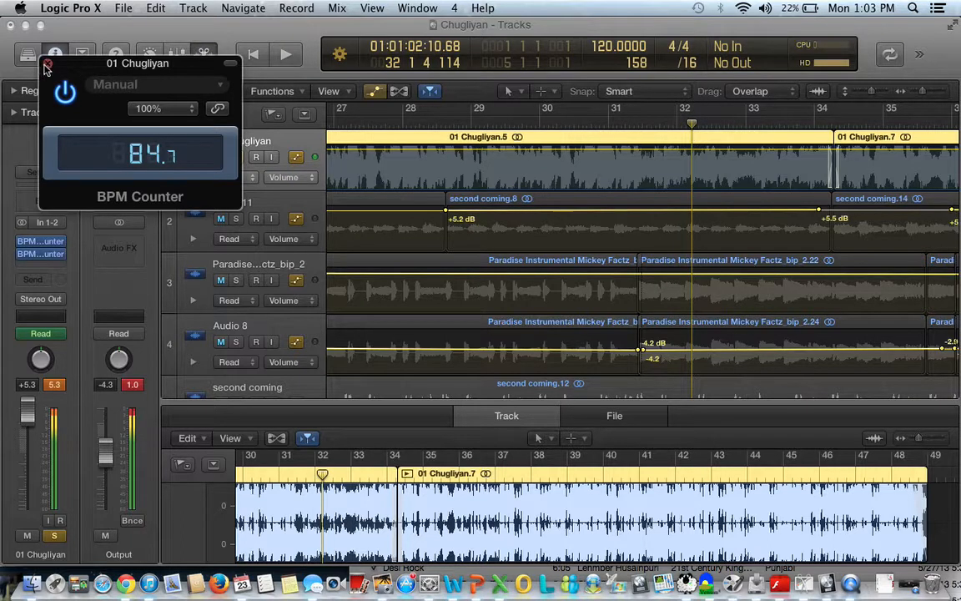
{"action": "left_click", "coordinate": [48, 66]}
Select the 01 DIPSET Just Blaze - The Second Coming (Instrumental) region and solo its track.
{"action": "scroll", "coordinate": [552, 244], "scroll_direction": "left", "scroll_amount": 3}
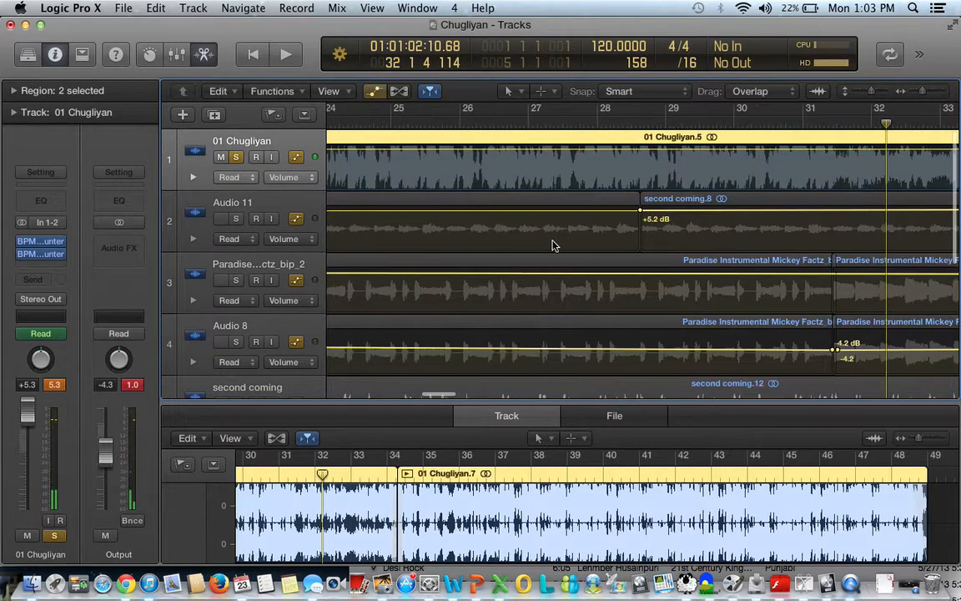
{"action": "scroll", "coordinate": [551, 245], "scroll_direction": "left", "scroll_amount": 5}
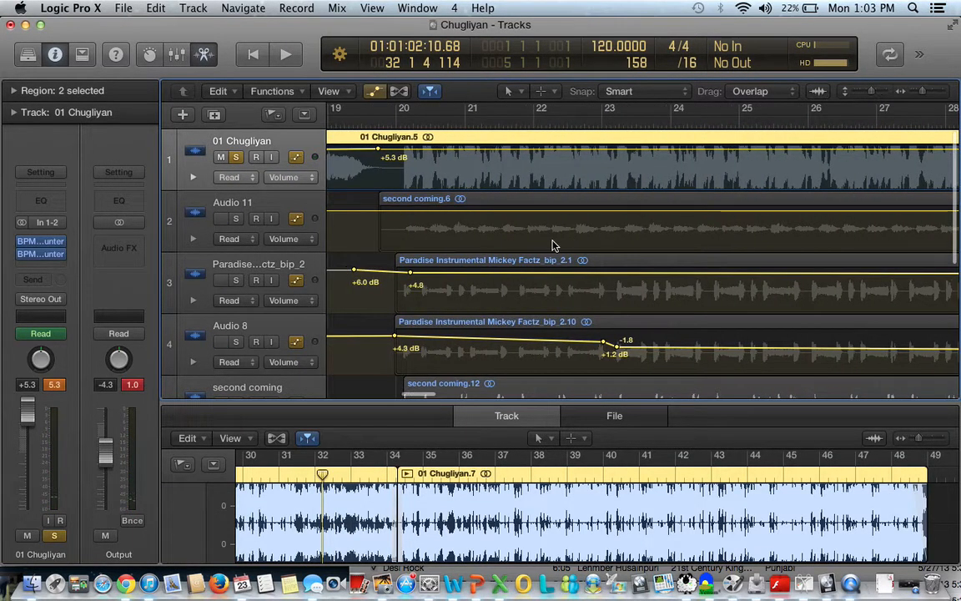
{"action": "scroll", "coordinate": [552, 244], "scroll_direction": "down", "scroll_amount": 3}
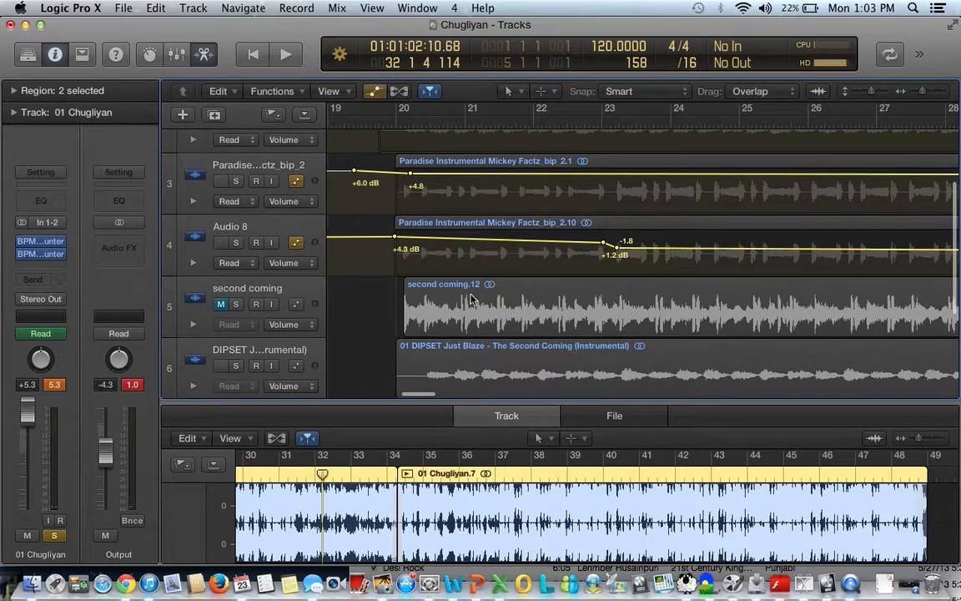
{"action": "left_click", "coordinate": [471, 298]}
{"action": "left_click", "coordinate": [457, 361]}
{"action": "scroll", "coordinate": [457, 359], "scroll_direction": "down", "scroll_amount": 1}
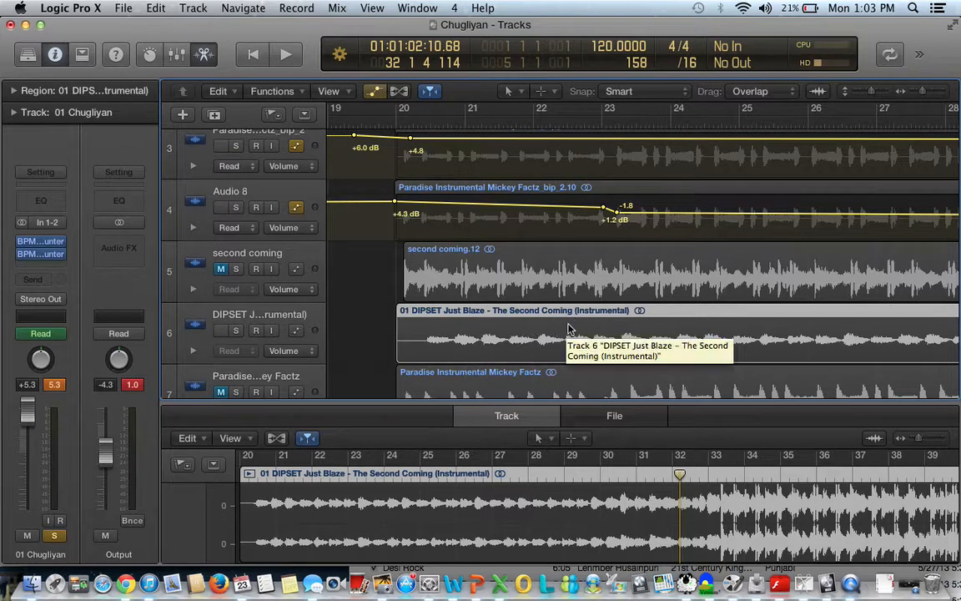
{"action": "left_click", "coordinate": [239, 332]}
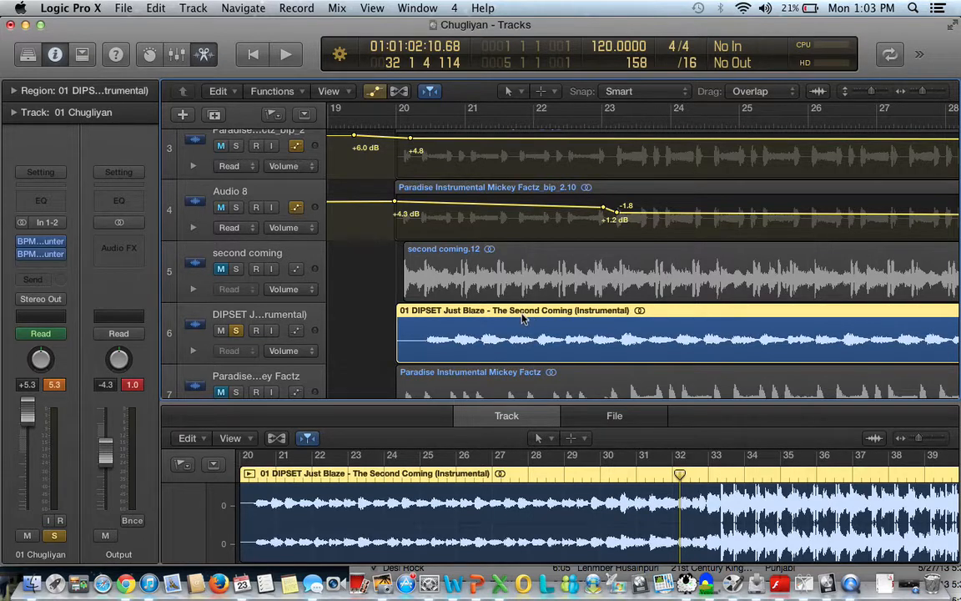
Show the DIPSET region in the audio file editor and open the Time and Pitch Machine, placing its window fully in view.
{"action": "left_click", "coordinate": [609, 415]}
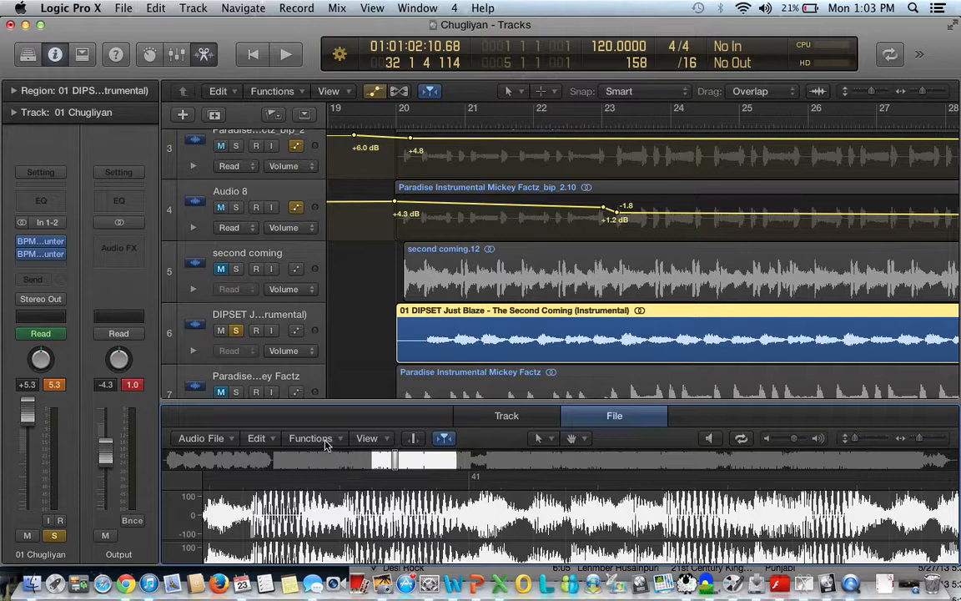
{"action": "left_click", "coordinate": [323, 441]}
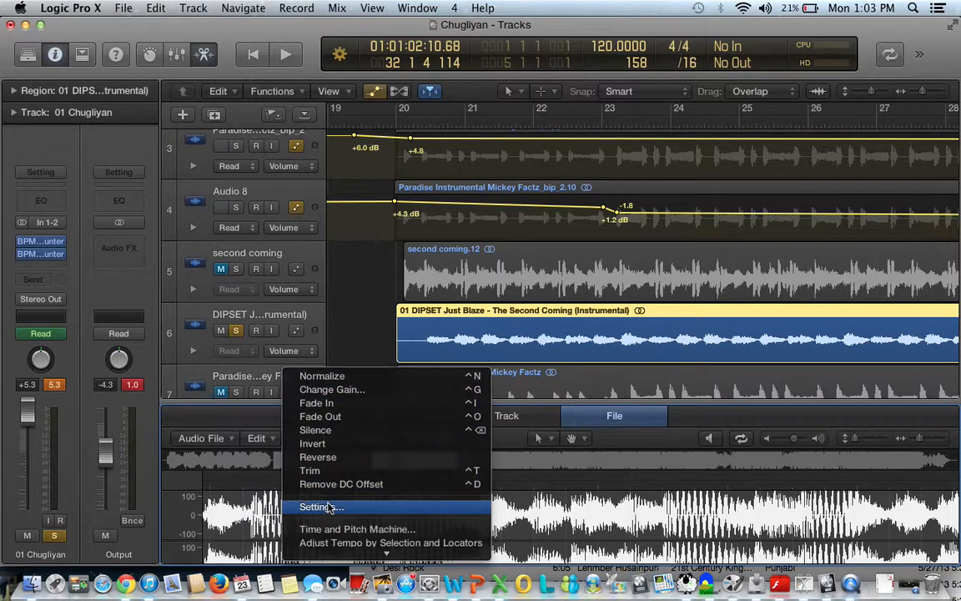
{"action": "left_click", "coordinate": [331, 529]}
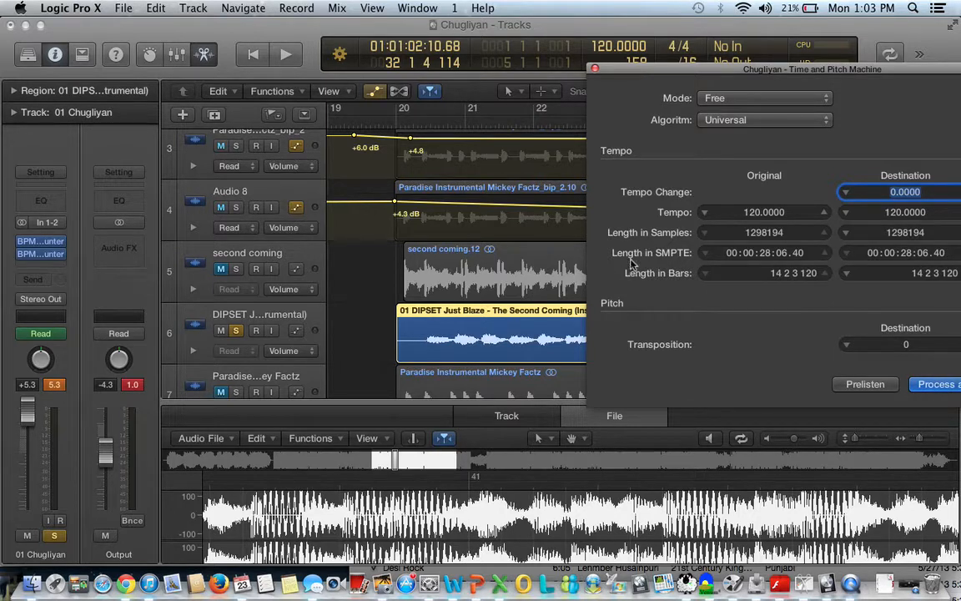
{"action": "left_click_drag", "start_coordinate": [793, 80], "coordinate": [691, 57]}
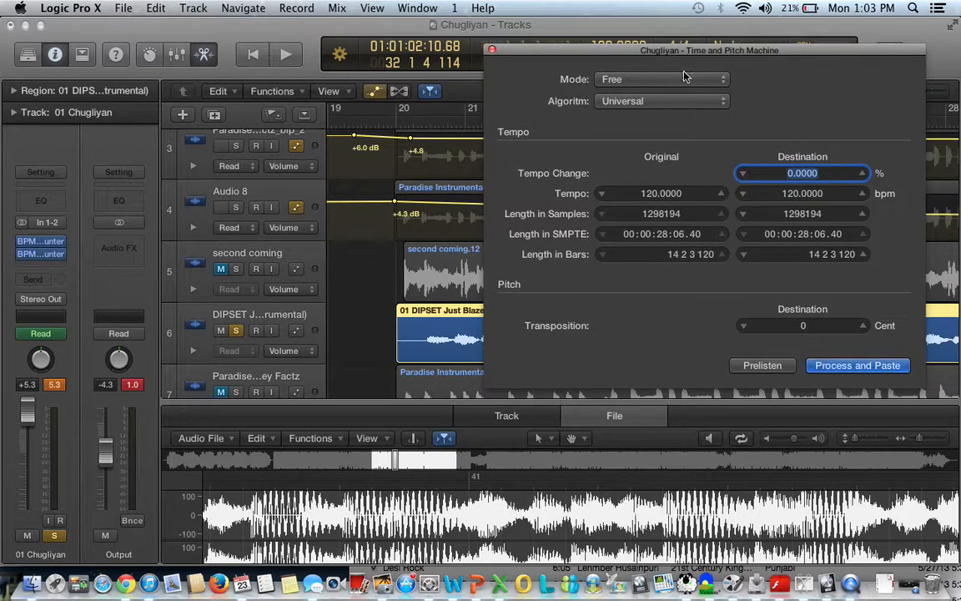
Enter an original tempo of 81 and a destination tempo of 85 bpm, and close the Time and Pitch Machine without processing.
{"action": "left_click", "coordinate": [661, 197]}
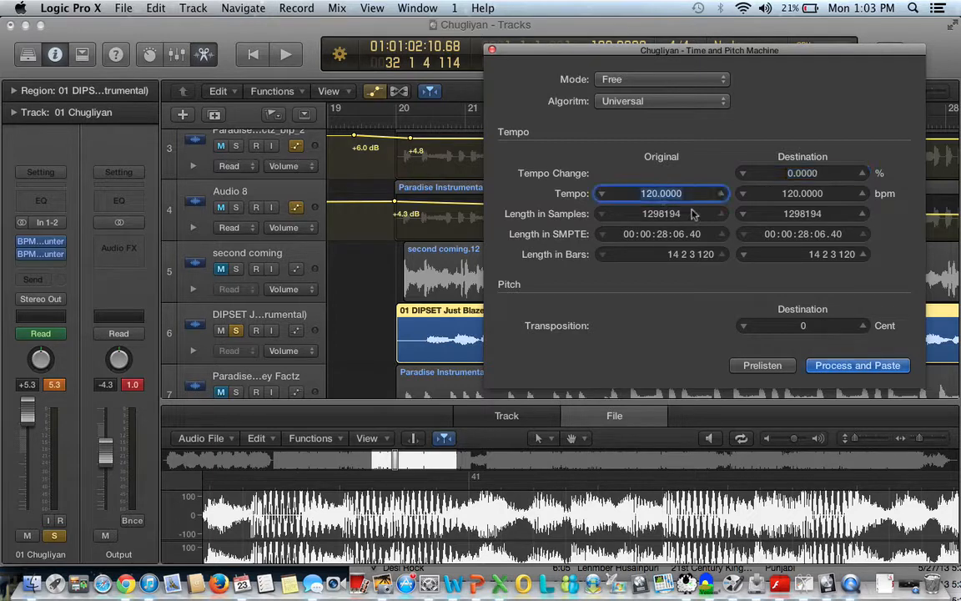
{"action": "type", "text": "81"}
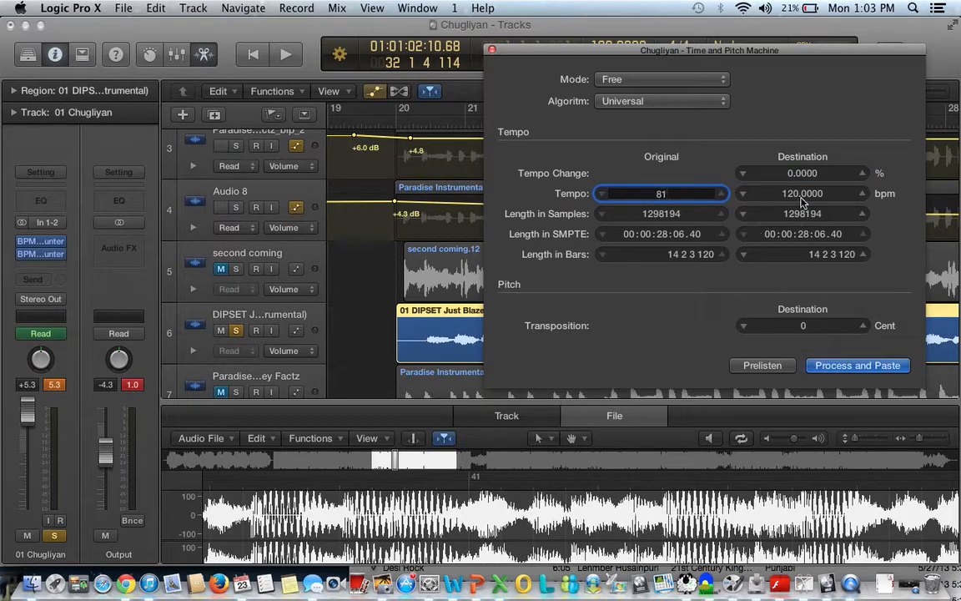
{"action": "key", "text": "Tab"}
{"action": "type", "text": "8"}
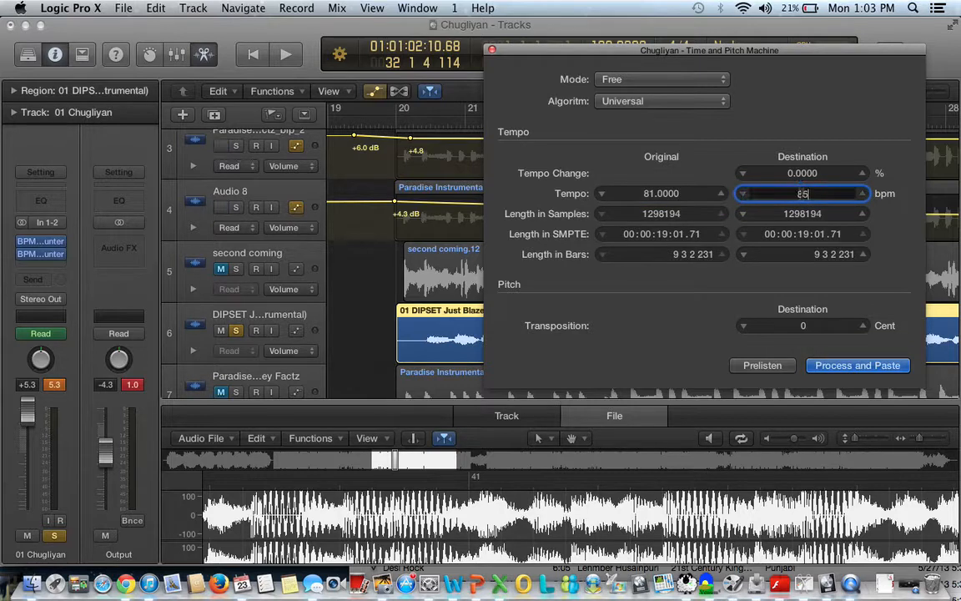
{"action": "type", "text": "5"}
{"action": "left_click", "coordinate": [799, 326]}
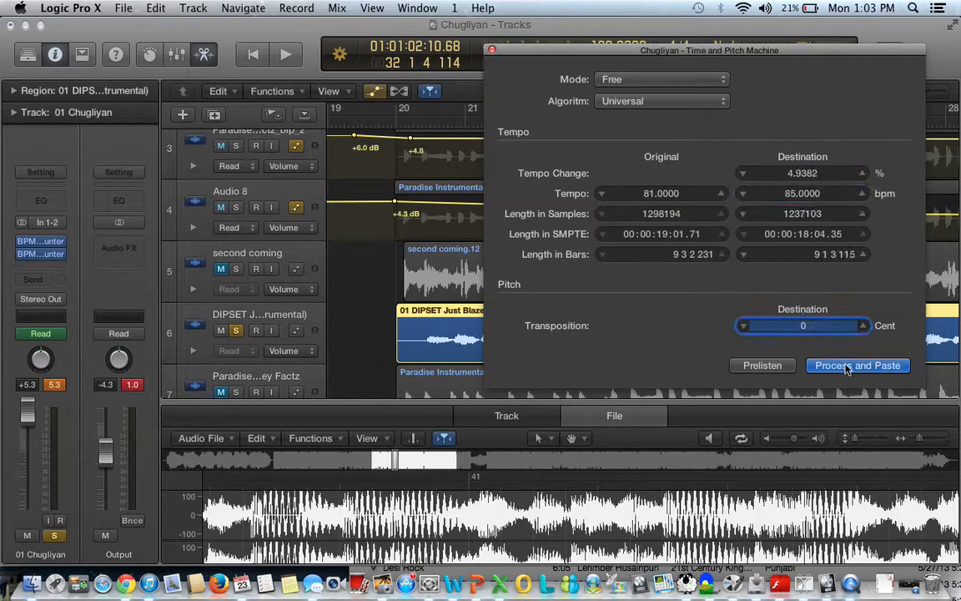
{"action": "left_click", "coordinate": [492, 52]}
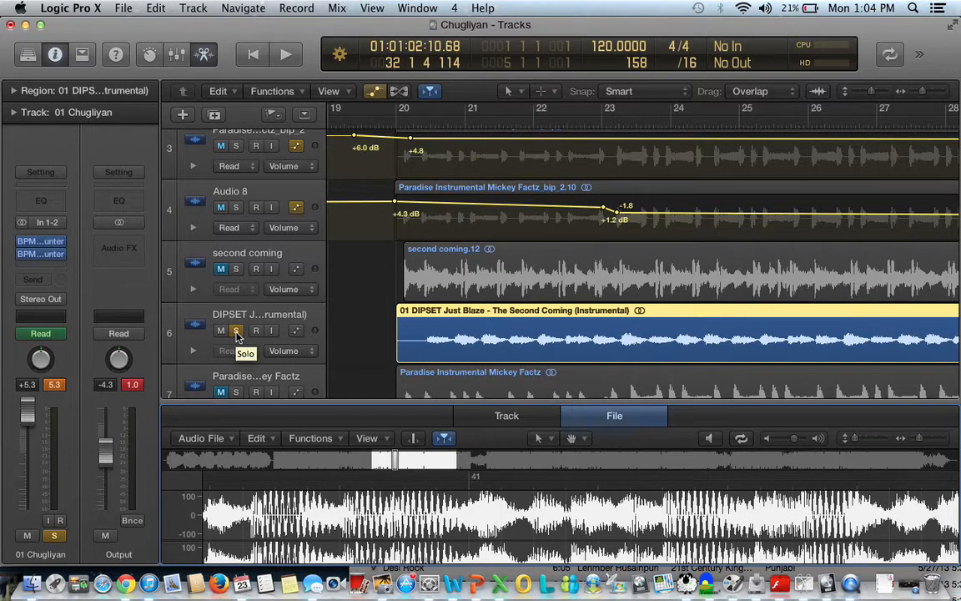
Turn off solo on the DIPSET instrumental track and solo the second coming track.
{"action": "left_click", "coordinate": [236, 331]}
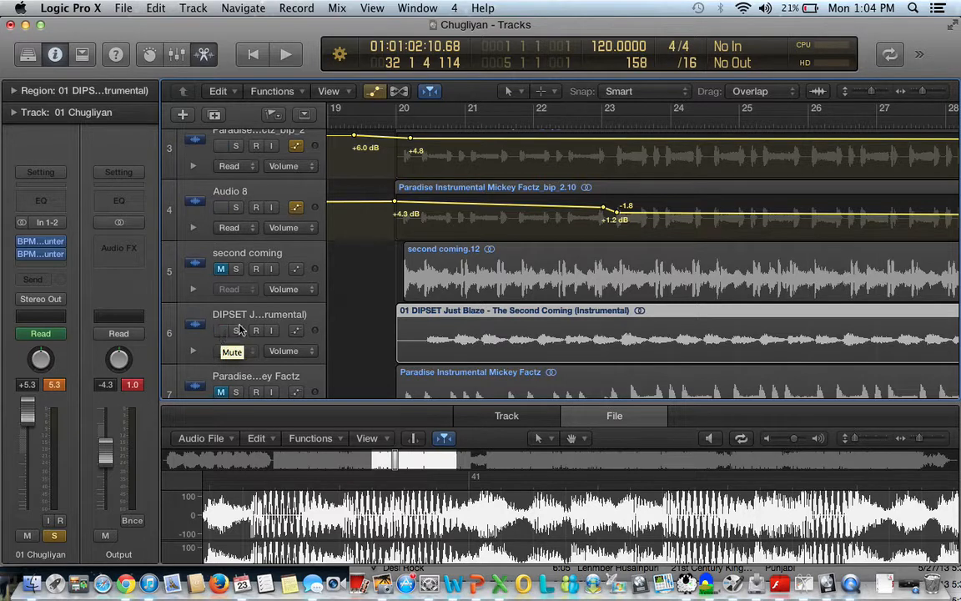
{"action": "scroll", "coordinate": [244, 328], "scroll_direction": "up", "scroll_amount": 2}
{"action": "scroll", "coordinate": [245, 327], "scroll_direction": "down", "scroll_amount": 2}
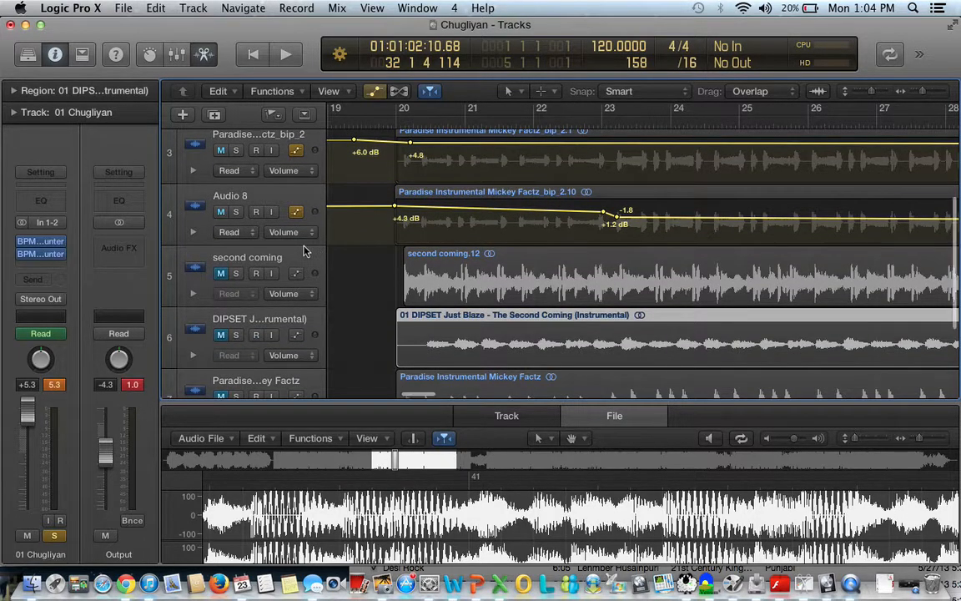
{"action": "scroll", "coordinate": [311, 250], "scroll_direction": "up", "scroll_amount": 4}
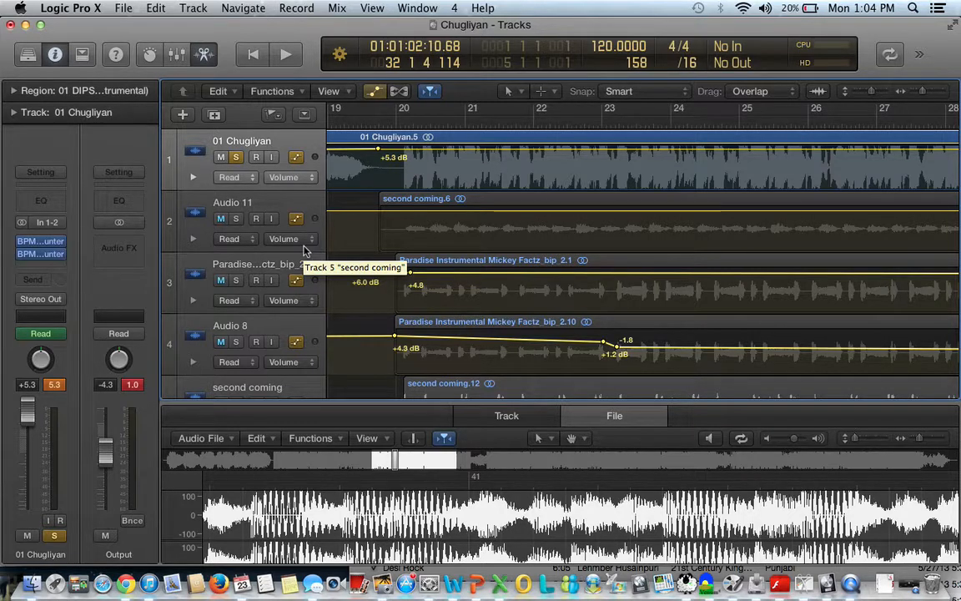
{"action": "scroll", "coordinate": [364, 212], "scroll_direction": "down", "scroll_amount": 3}
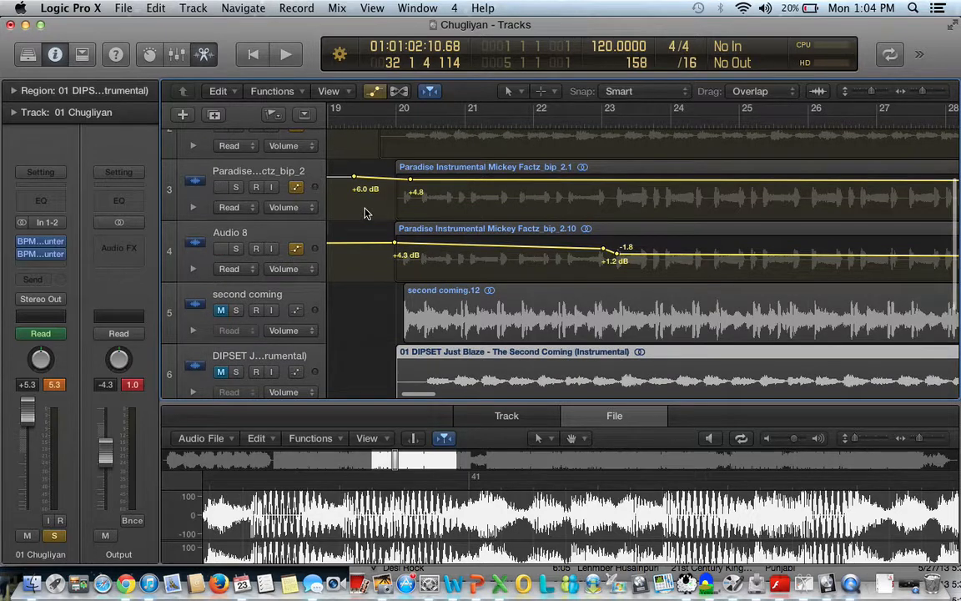
{"action": "left_click", "coordinate": [238, 312]}
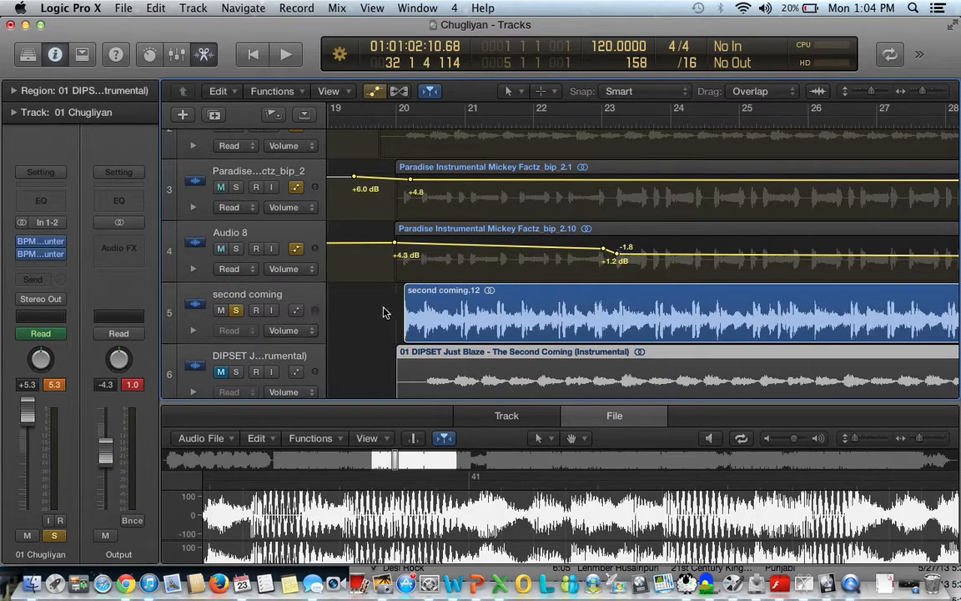
Turn off solo on the 01 Chugliyan track.
{"action": "scroll", "coordinate": [491, 311], "scroll_direction": "up", "scroll_amount": 3}
{"action": "left_click", "coordinate": [238, 157]}
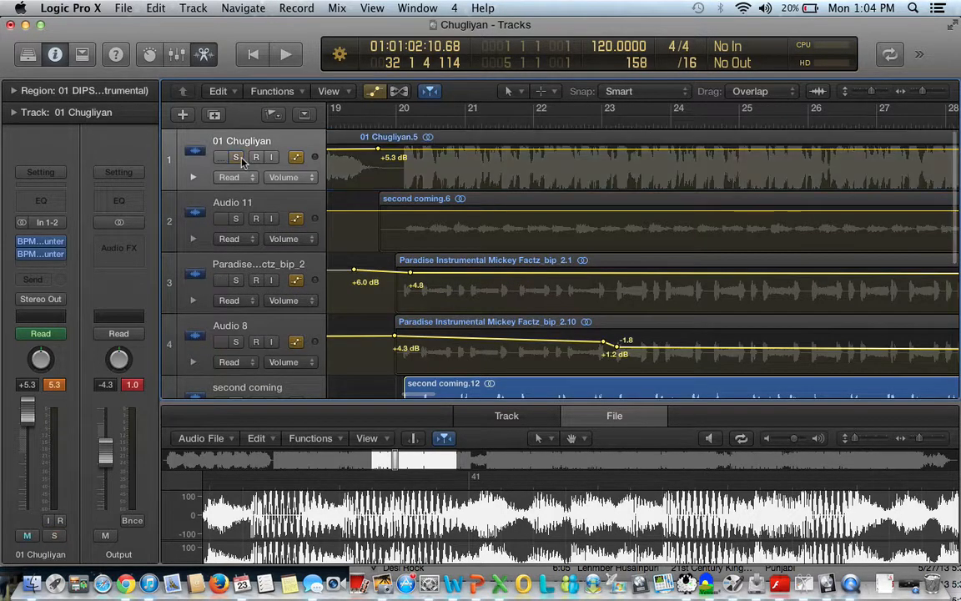
{"action": "scroll", "coordinate": [529, 315], "scroll_direction": "down", "scroll_amount": 2}
{"action": "scroll", "coordinate": [530, 314], "scroll_direction": "up", "scroll_amount": 2}
{"action": "scroll", "coordinate": [527, 315], "scroll_direction": "down", "scroll_amount": 1}
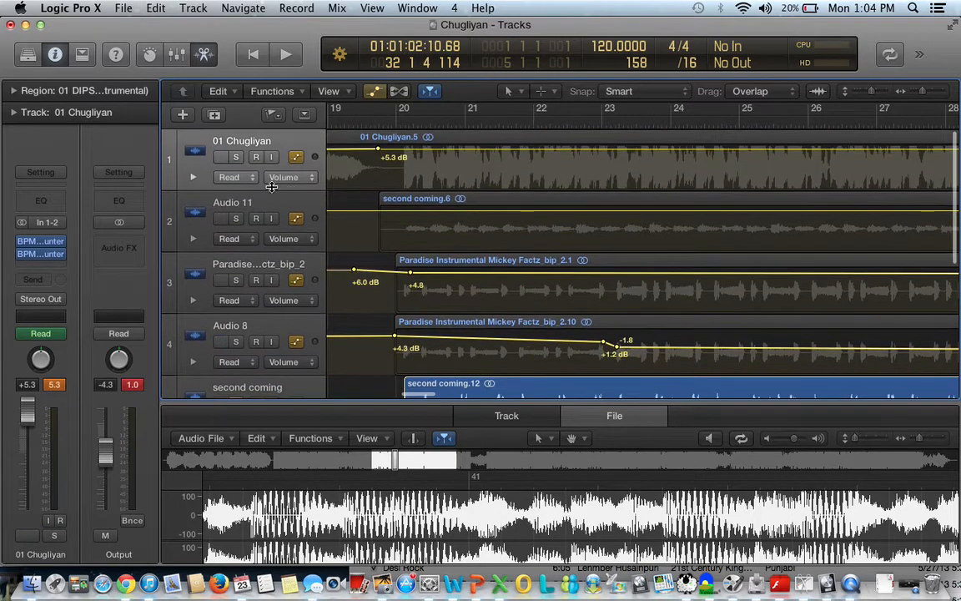
{"action": "left_click", "coordinate": [237, 157]}
{"action": "scroll", "coordinate": [371, 201], "scroll_direction": "down", "scroll_amount": 2}
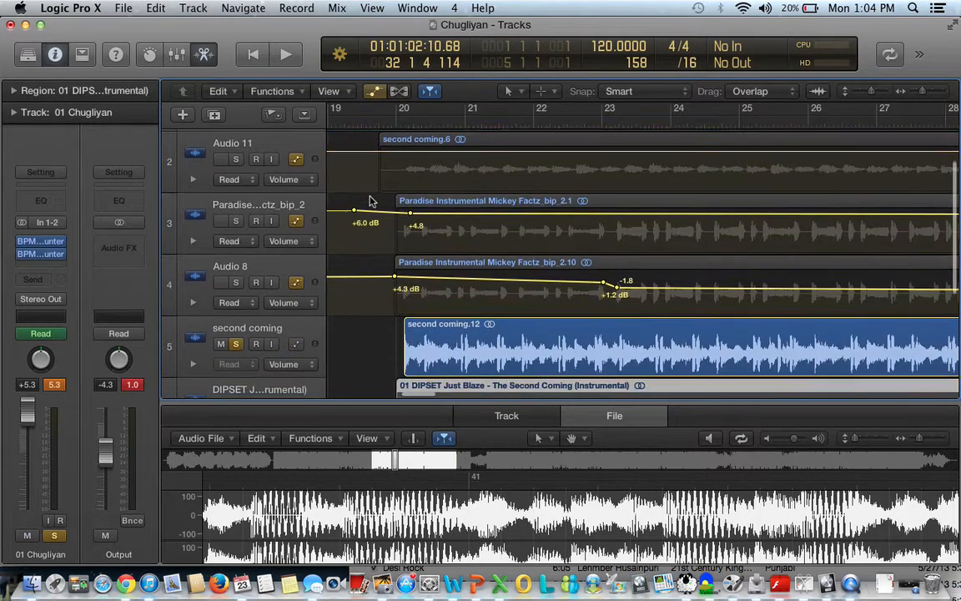
{"action": "scroll", "coordinate": [279, 190], "scroll_direction": "up", "scroll_amount": 2}
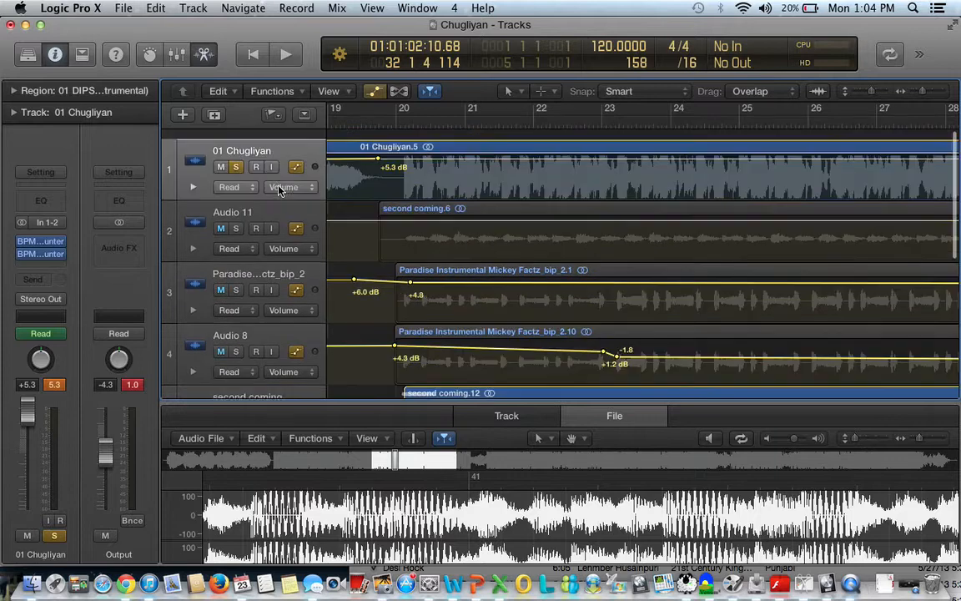
{"action": "left_click", "coordinate": [236, 158]}
Turn off solo on the second coming track, mute it, and solo the DIPSET instrumental track instead.
{"action": "scroll", "coordinate": [301, 336], "scroll_direction": "down", "scroll_amount": 3}
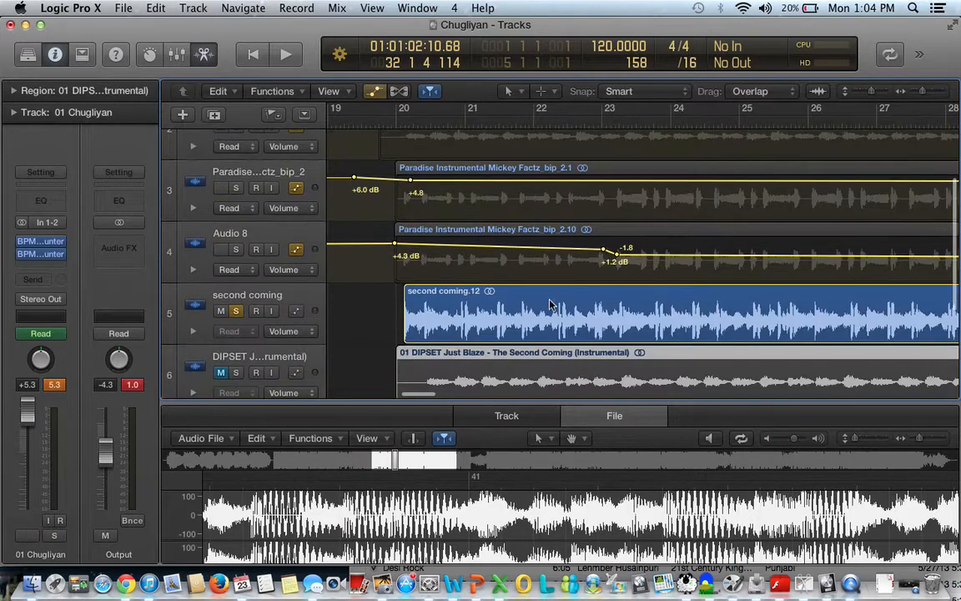
{"action": "left_click", "coordinate": [500, 293]}
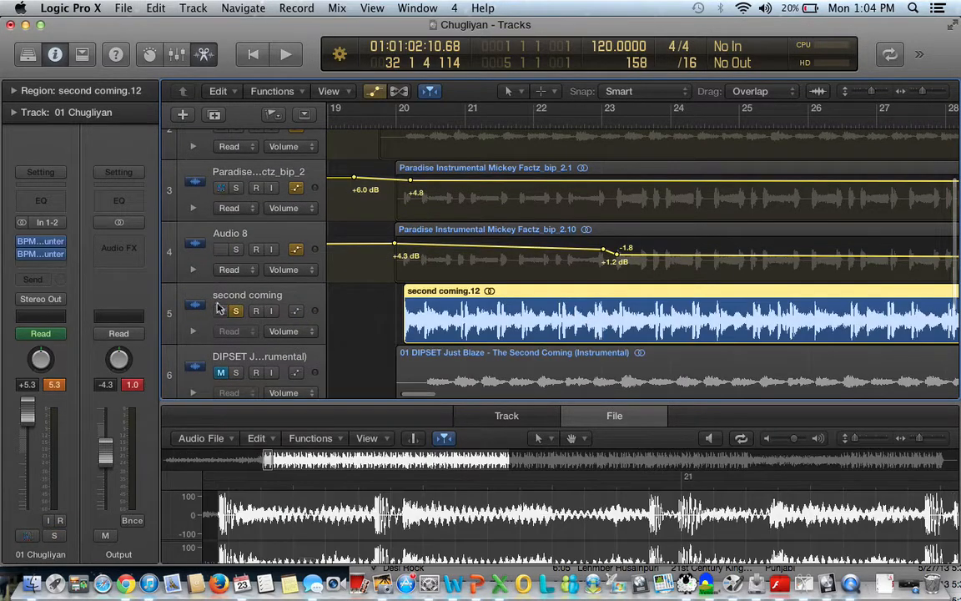
{"action": "left_click", "coordinate": [233, 304]}
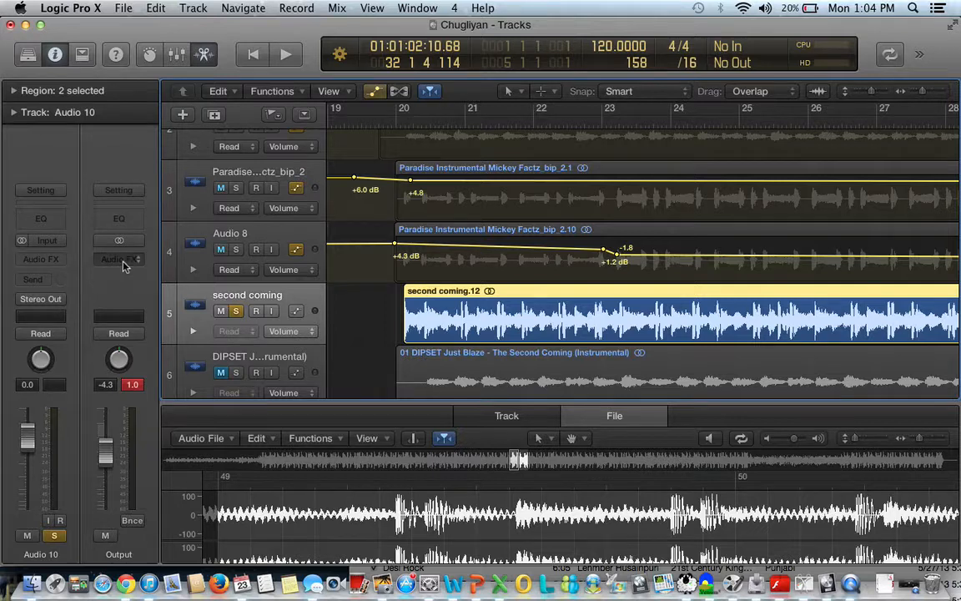
{"action": "scroll", "coordinate": [217, 307], "scroll_direction": "down", "scroll_amount": 1}
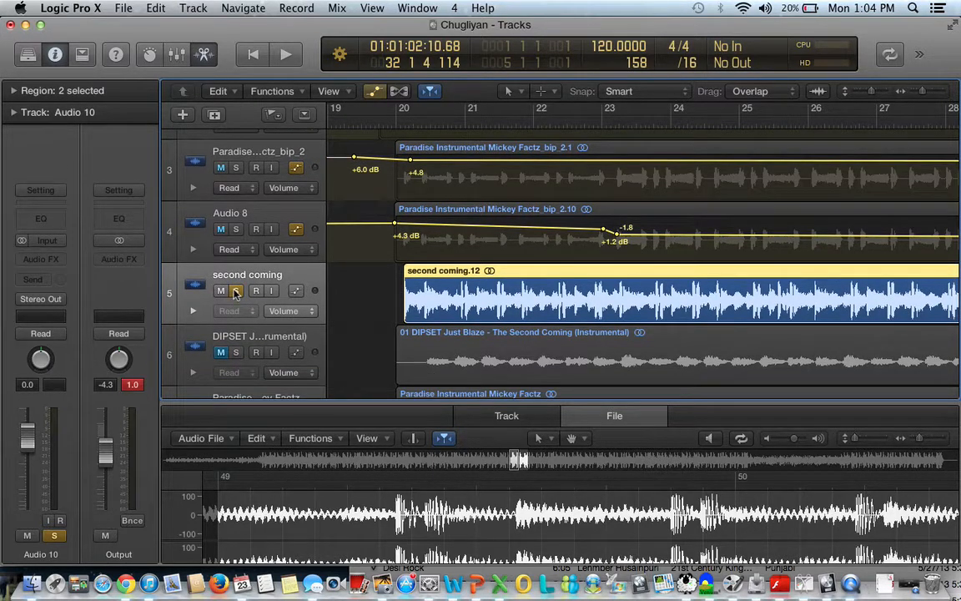
{"action": "left_click", "coordinate": [236, 292]}
{"action": "left_click", "coordinate": [221, 292]}
{"action": "left_click", "coordinate": [221, 352]}
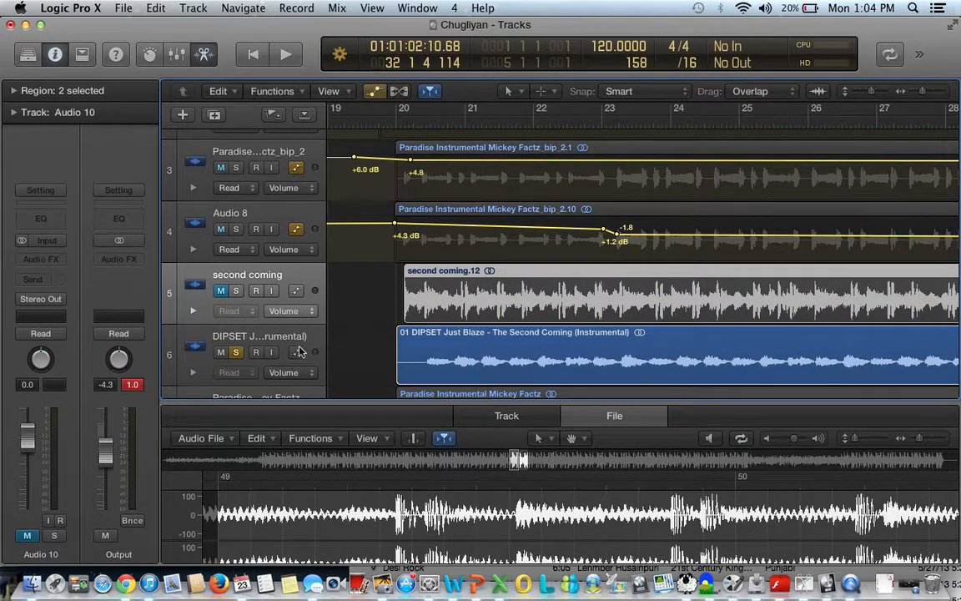
Insert a Pitch Shifter plug-in in the free effect slot of the DIPSET instrumental track.
{"action": "left_click", "coordinate": [300, 352]}
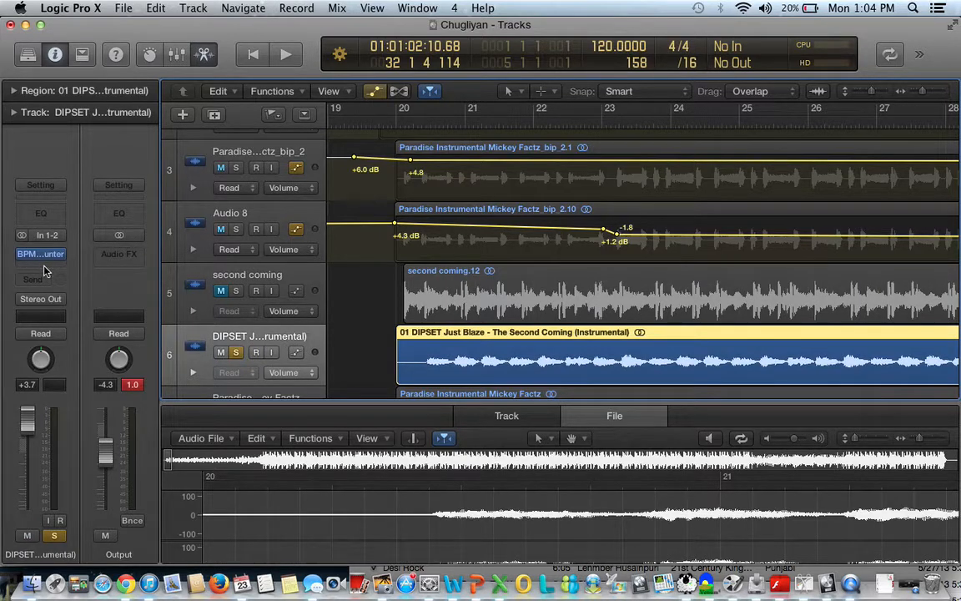
{"action": "left_click", "coordinate": [44, 270]}
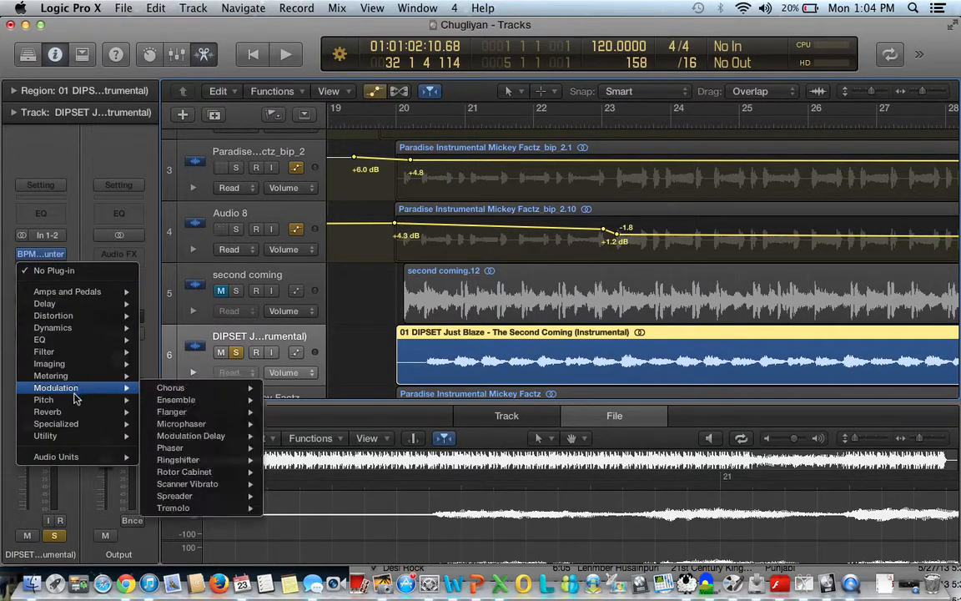
{"action": "mouse_move", "coordinate": [73, 401]}
{"action": "mouse_move", "coordinate": [171, 412]}
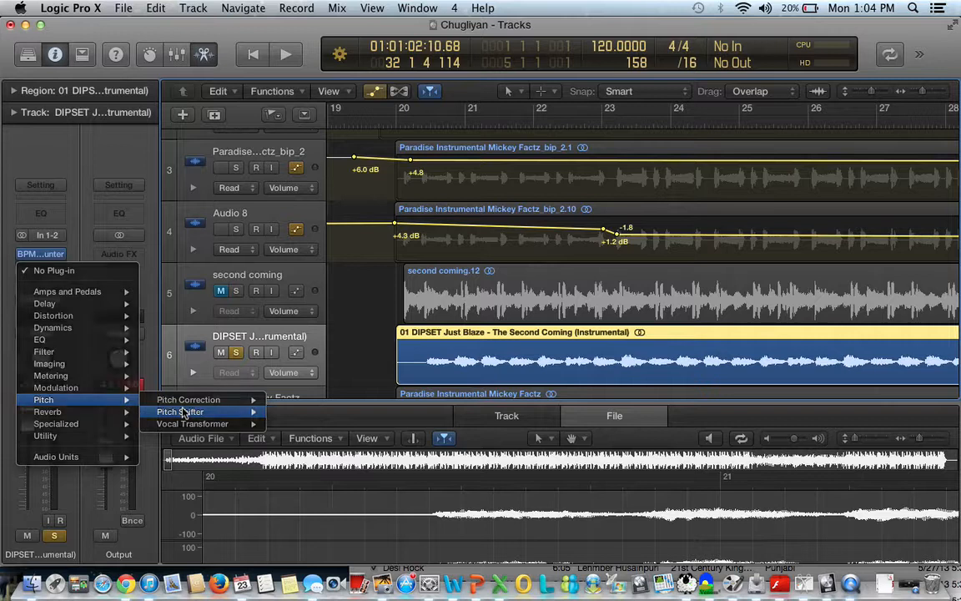
{"action": "left_click", "coordinate": [288, 412]}
{"action": "left_click_drag", "start_coordinate": [212, 213], "coordinate": [212, 140]}
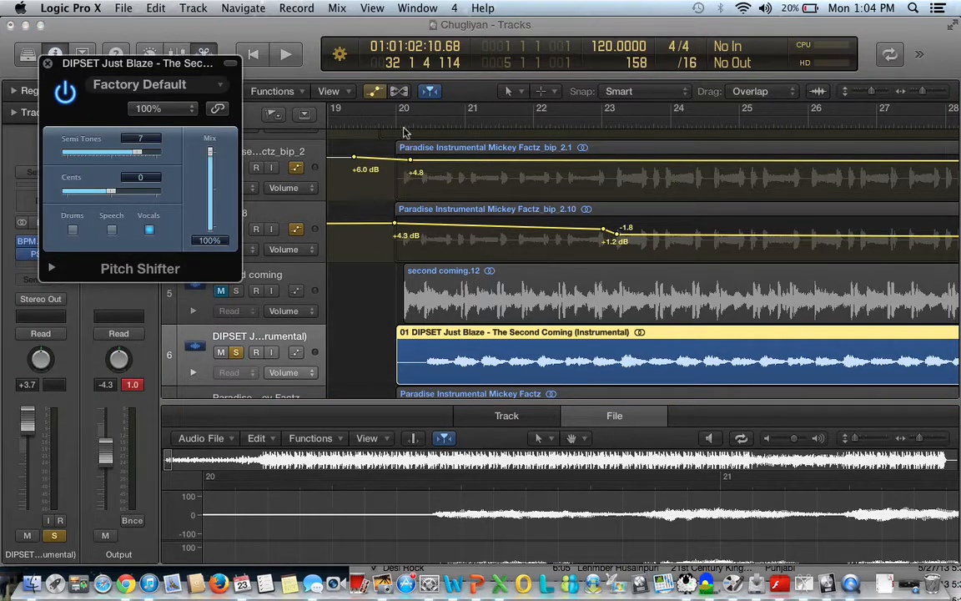
Set the Pitch Shifter's Semi Tones to 0, audition the DIPSET instrumental from bar 20, and close the plug-in.
{"action": "left_click_drag", "start_coordinate": [135, 153], "coordinate": [117, 160]}
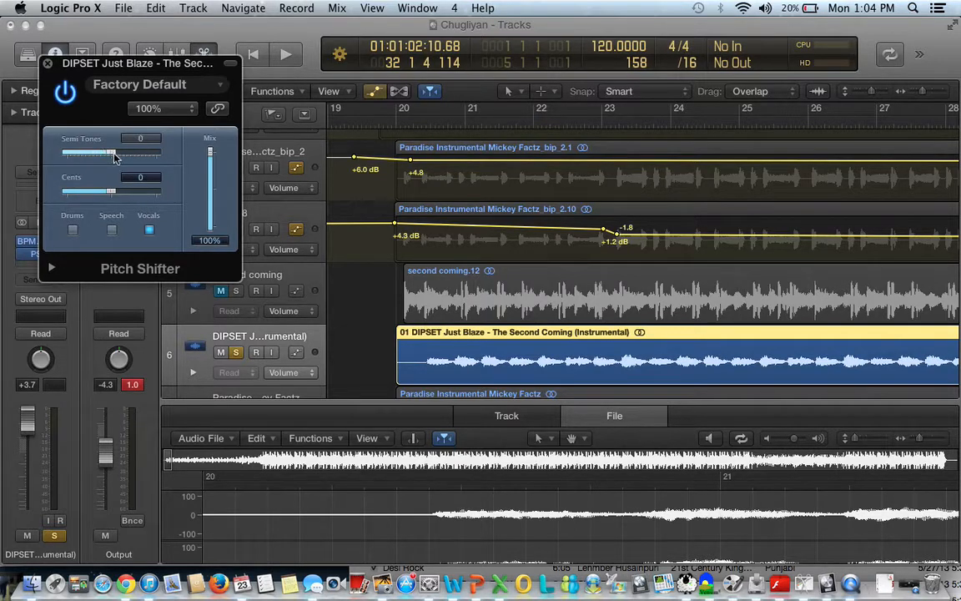
{"action": "left_click", "coordinate": [404, 125]}
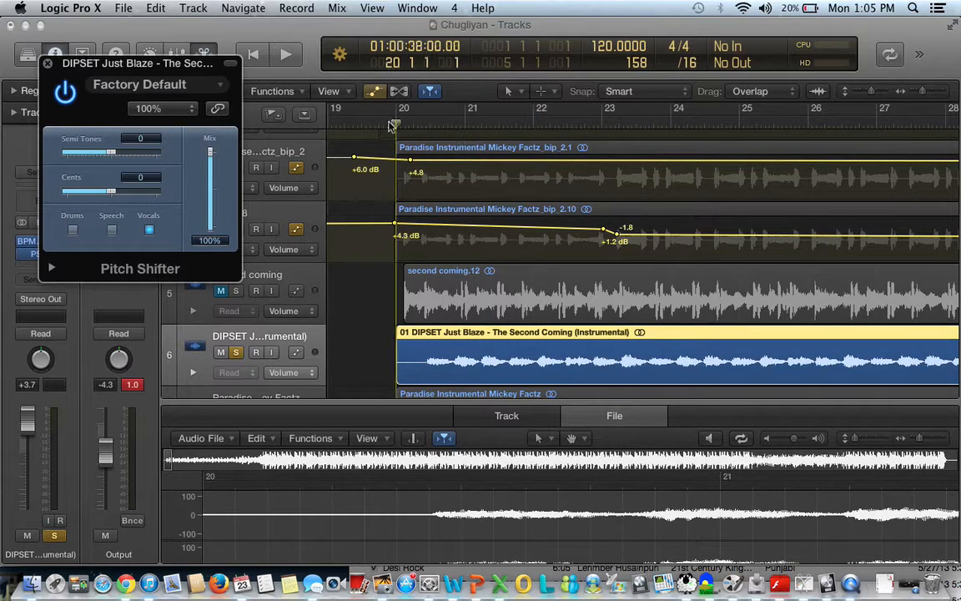
{"action": "key", "text": "space"}
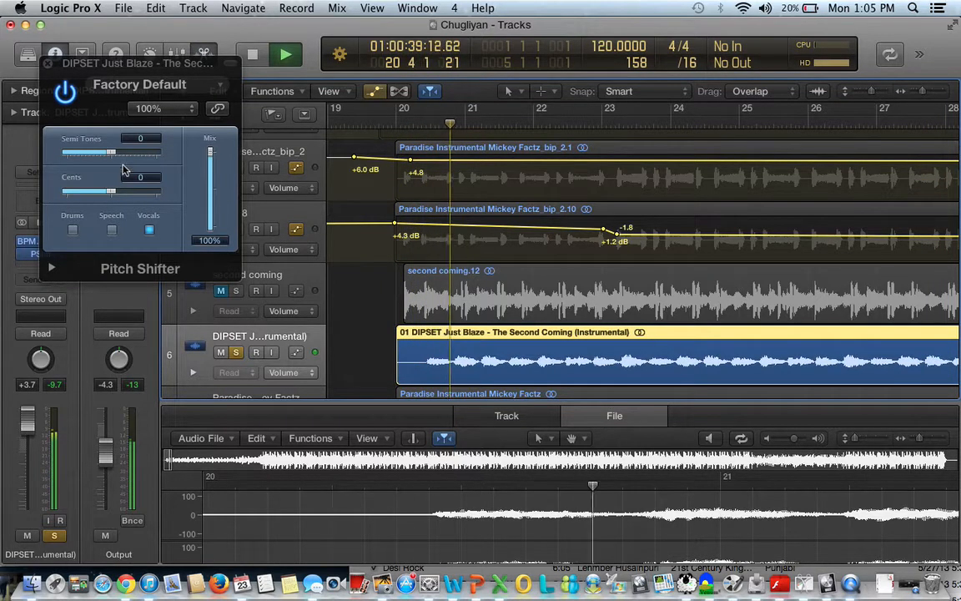
{"action": "mouse_move", "coordinate": [114, 153]}
{"action": "left_mouse_down"}
{"action": "mouse_move", "coordinate": [125, 156]}
{"action": "mouse_move", "coordinate": [112, 159]}
{"action": "left_mouse_up"}
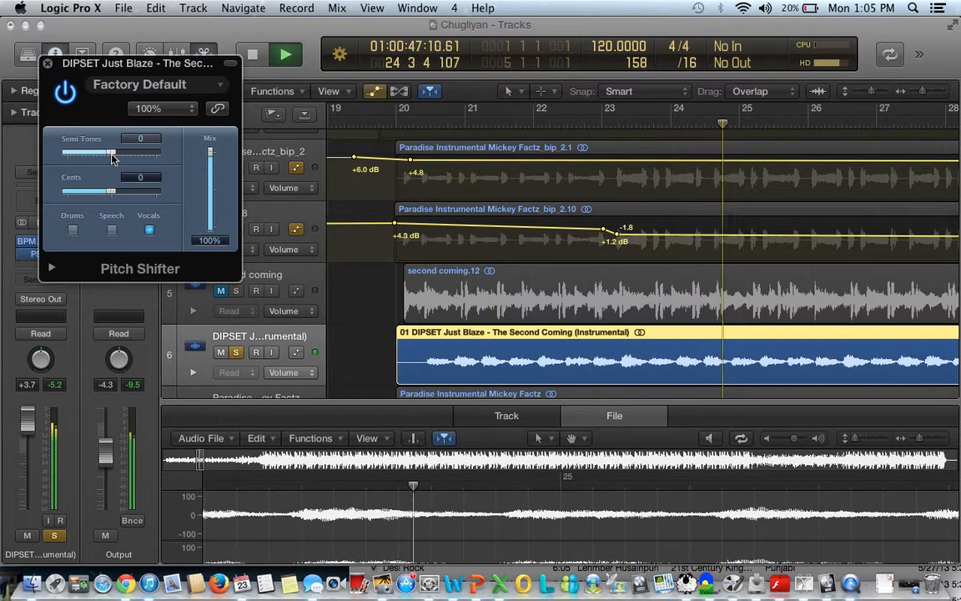
{"action": "left_click", "coordinate": [663, 126]}
{"action": "key", "text": "space"}
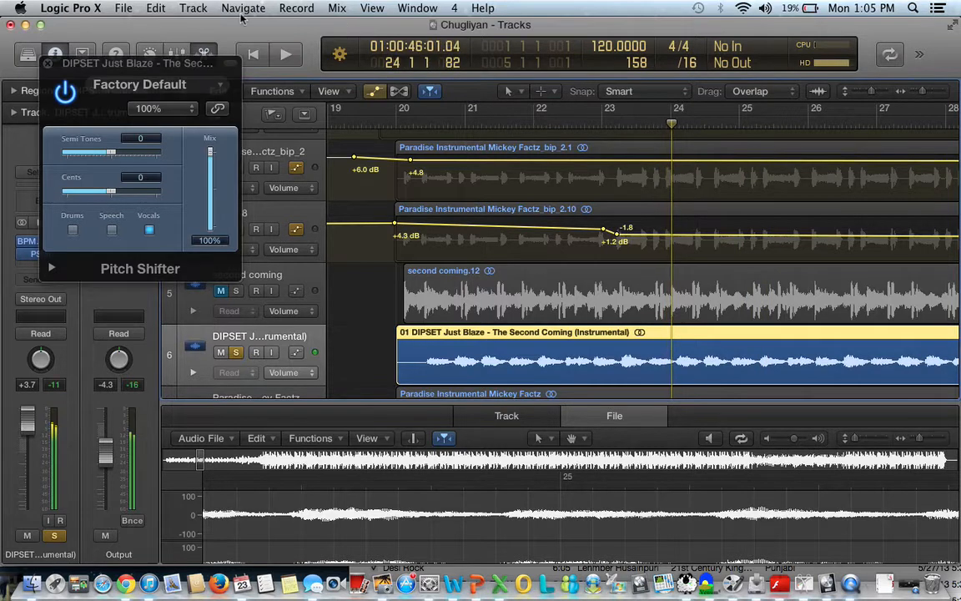
{"action": "left_click", "coordinate": [48, 63]}
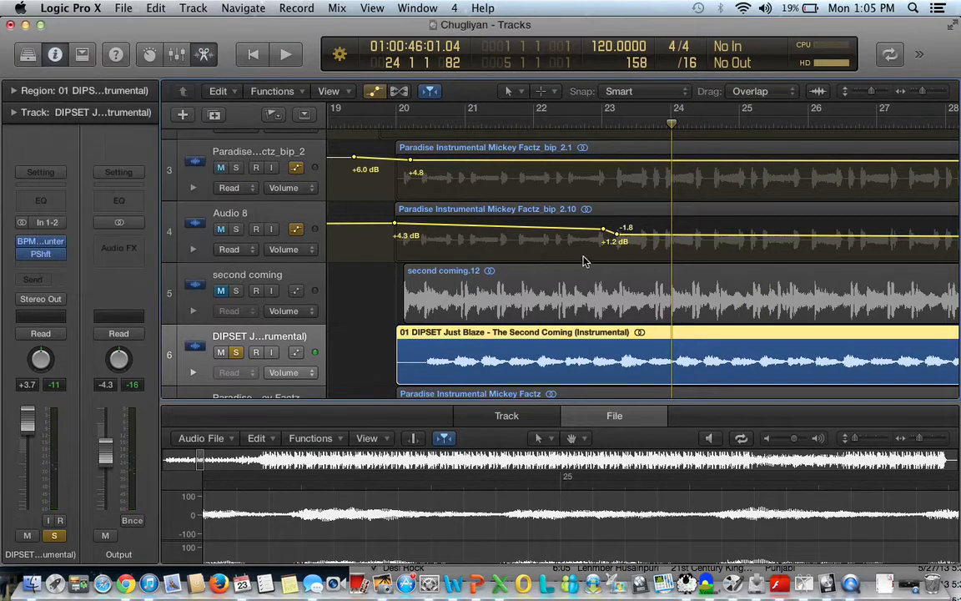
Select the 01 Chugliyan.5 region and solo its track alongside the DIPSET instrumental.
{"action": "scroll", "coordinate": [584, 260], "scroll_direction": "up", "scroll_amount": 4}
{"action": "left_click", "coordinate": [390, 138]}
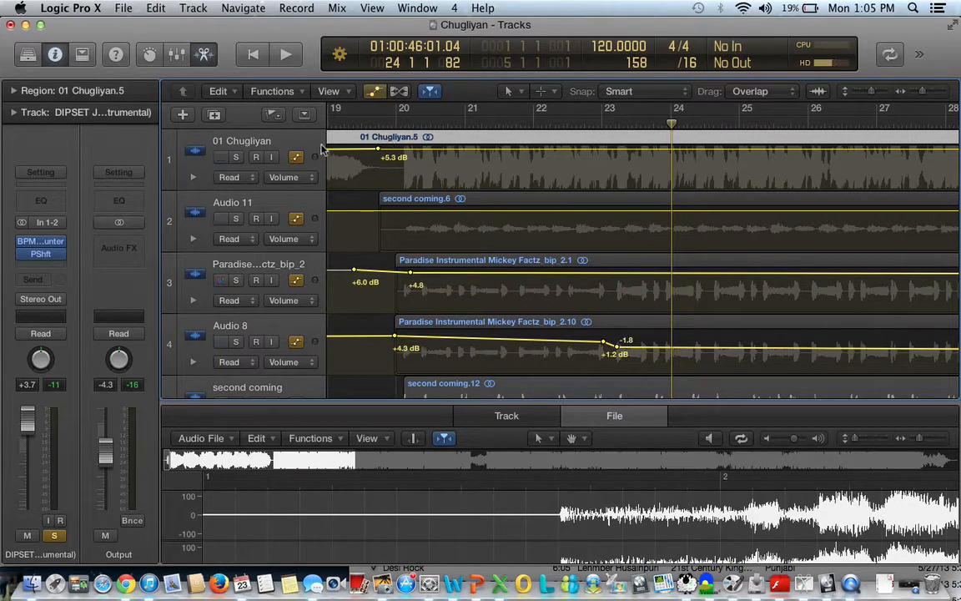
{"action": "left_click", "coordinate": [222, 157]}
{"action": "scroll", "coordinate": [422, 214], "scroll_direction": "down", "scroll_amount": 3}
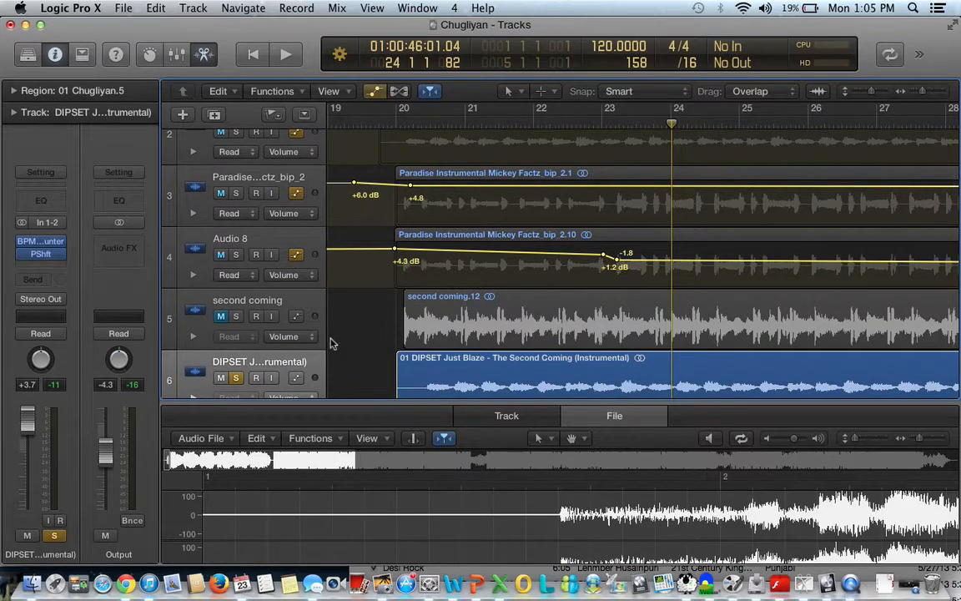
Reopen the DIPSET track's Pitch Shifter, play both soloed tracks from shortly before bar 20, and close the plug-in.
{"action": "left_click", "coordinate": [276, 361]}
{"action": "left_click", "coordinate": [40, 252]}
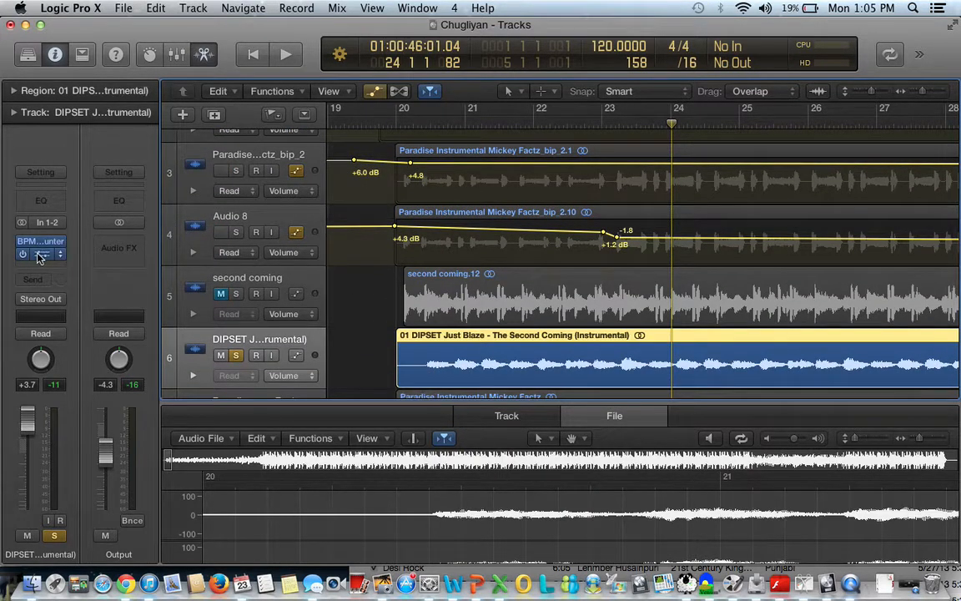
{"action": "left_click", "coordinate": [357, 122]}
{"action": "key", "text": "space"}
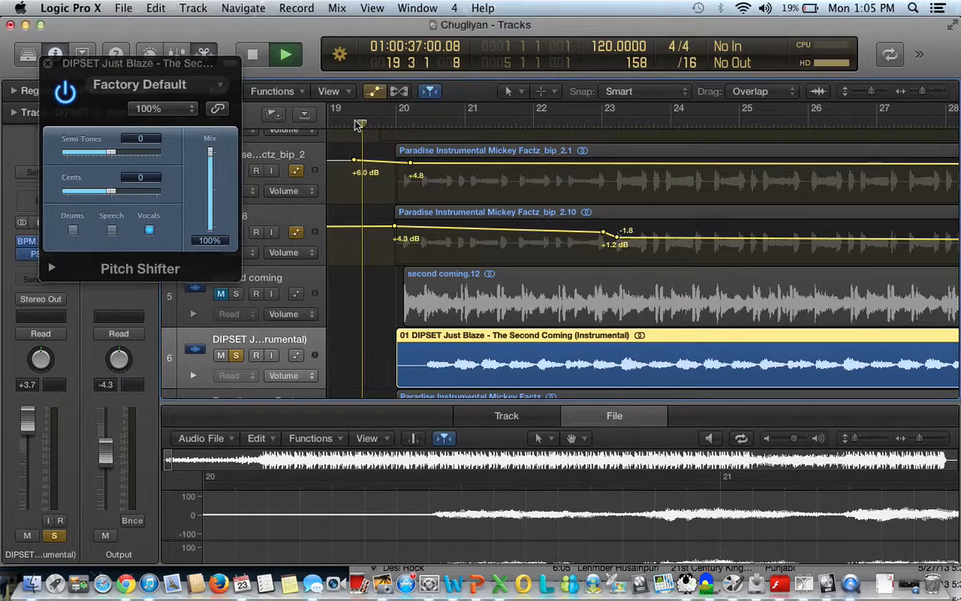
{"action": "scroll", "coordinate": [401, 167], "scroll_direction": "up", "scroll_amount": 3}
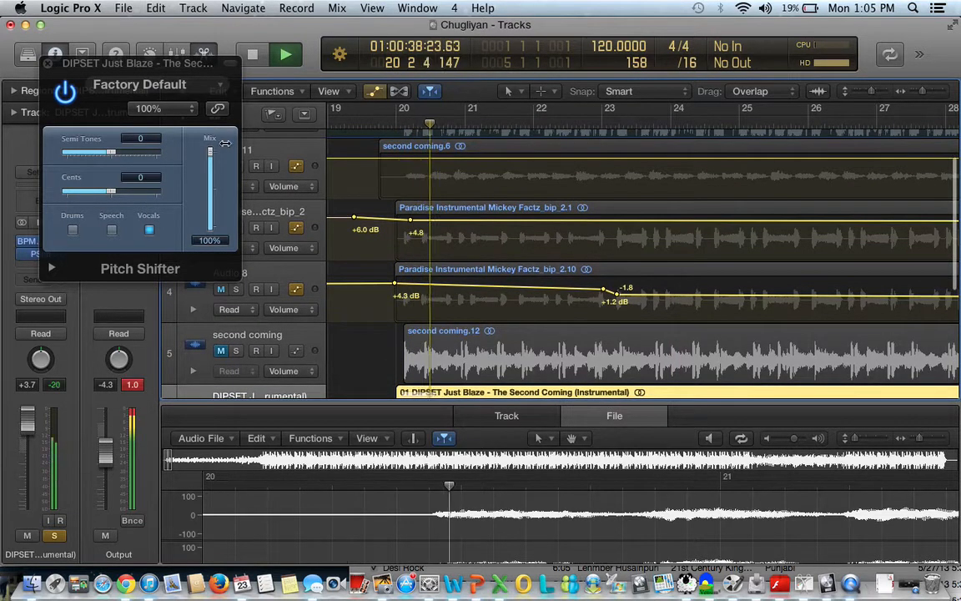
{"action": "scroll", "coordinate": [350, 227], "scroll_direction": "down", "scroll_amount": 2}
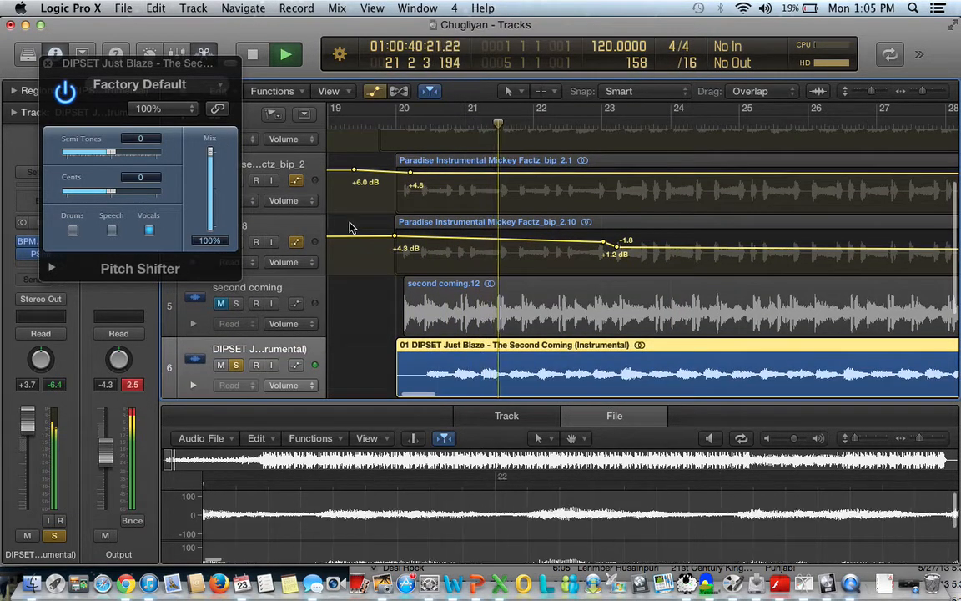
{"action": "key", "text": "space"}
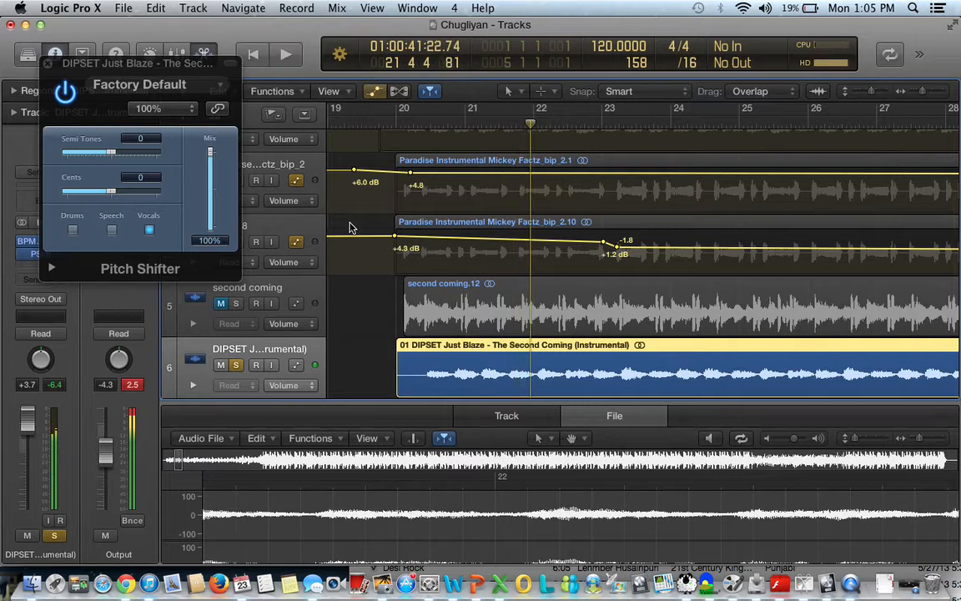
{"action": "left_click", "coordinate": [47, 62]}
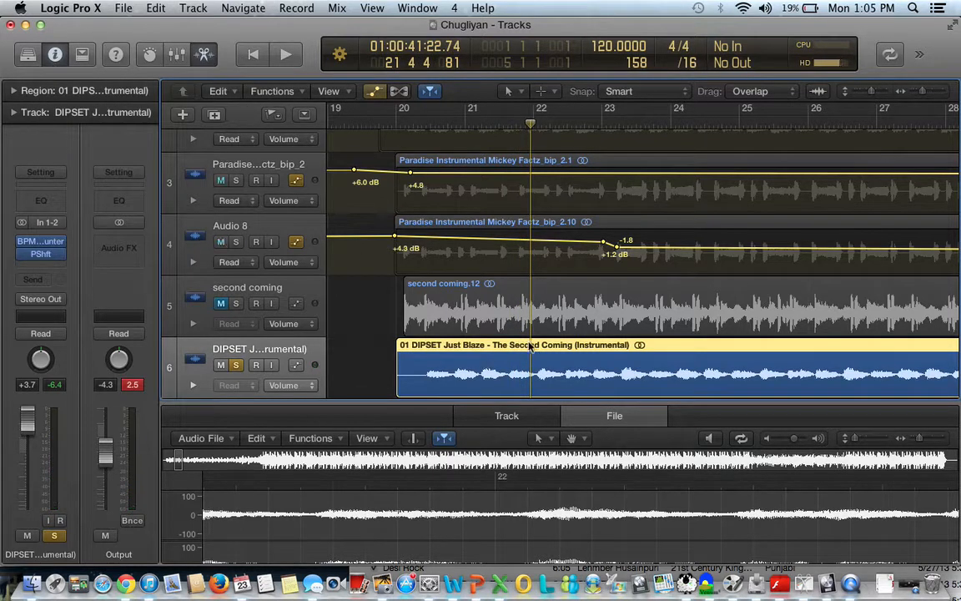
Turn off solo on the DIPSET instrumental, solo 01 Chugliyan and Audio 11, and audition them from shortly before bar 20.
{"action": "left_click", "coordinate": [237, 365]}
{"action": "scroll", "coordinate": [276, 292], "scroll_direction": "up", "scroll_amount": 3}
{"action": "left_click", "coordinate": [236, 157]}
{"action": "left_click", "coordinate": [236, 158]}
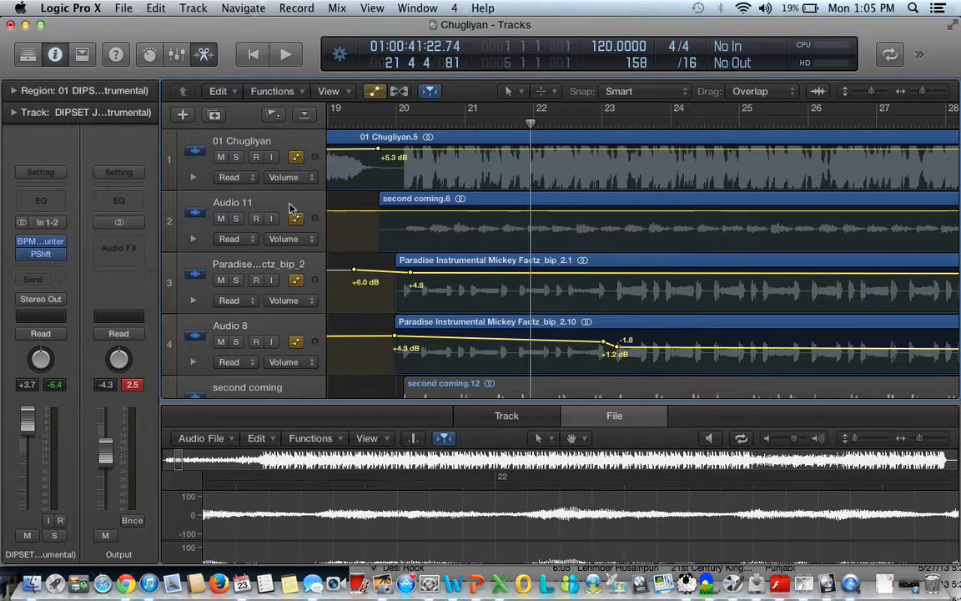
{"action": "left_click", "coordinate": [236, 158]}
{"action": "left_click", "coordinate": [236, 219]}
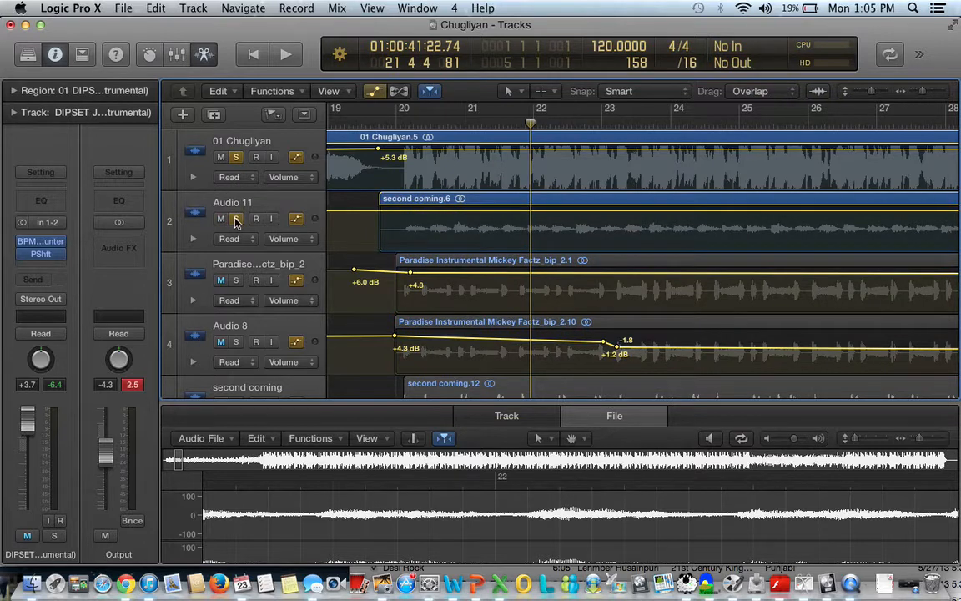
{"action": "double_click", "coordinate": [368, 125]}
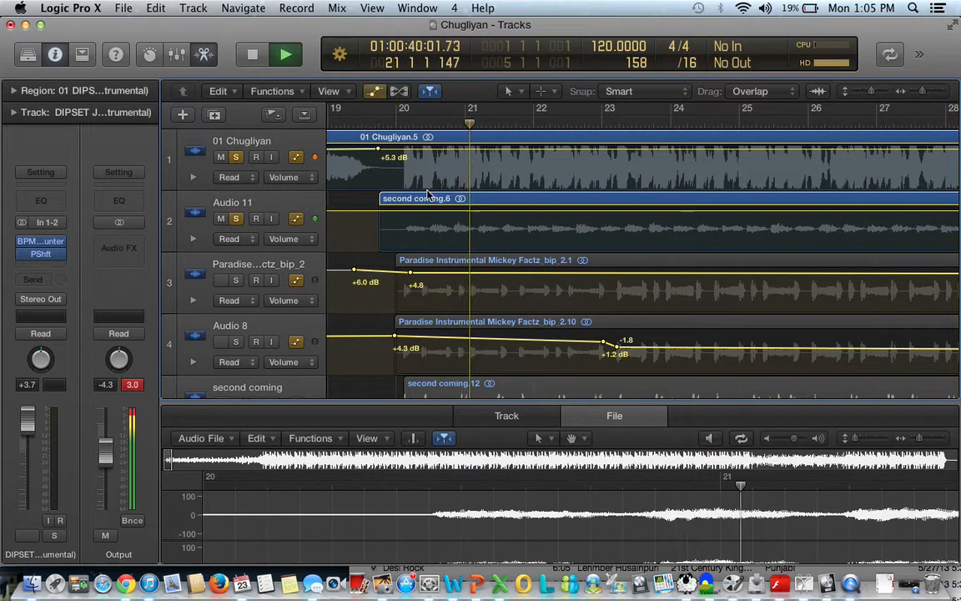
{"action": "key", "text": "space"}
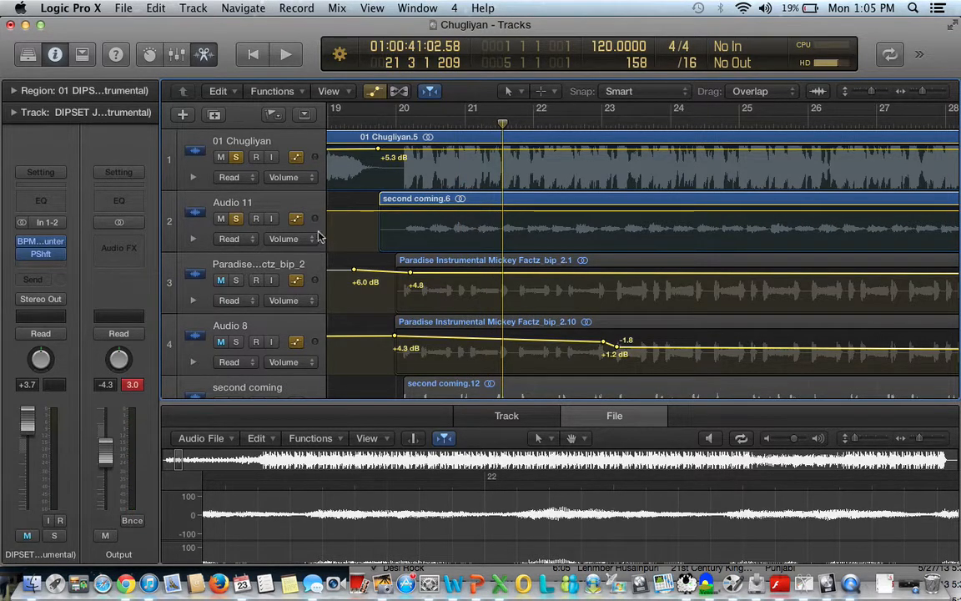
Audition Audio 11 from bar 20 with its Pitch Shifter at 1 semitone, return Semi Tones to 0, and close the plug-in.
{"action": "left_click", "coordinate": [267, 205]}
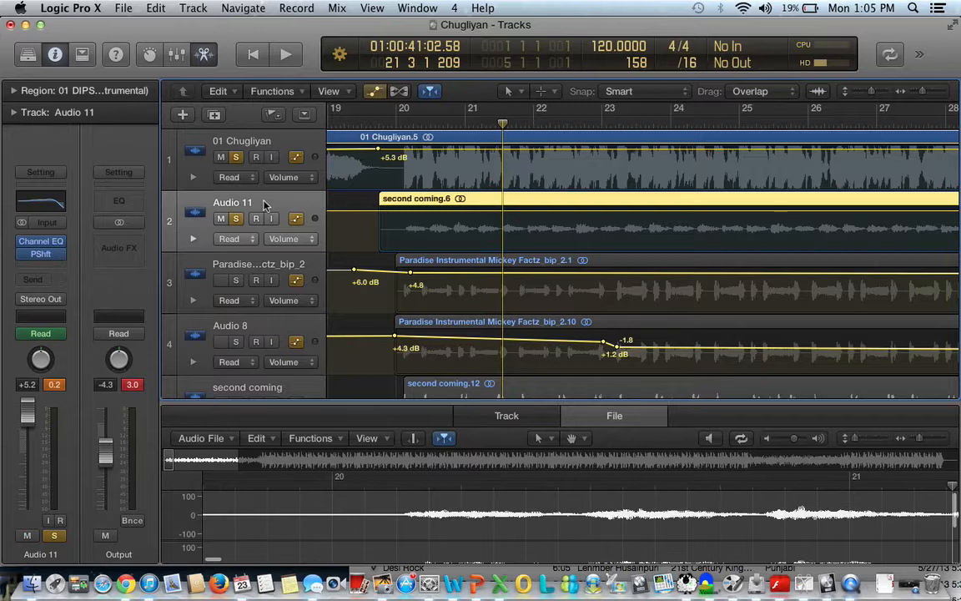
{"action": "left_click", "coordinate": [41, 253]}
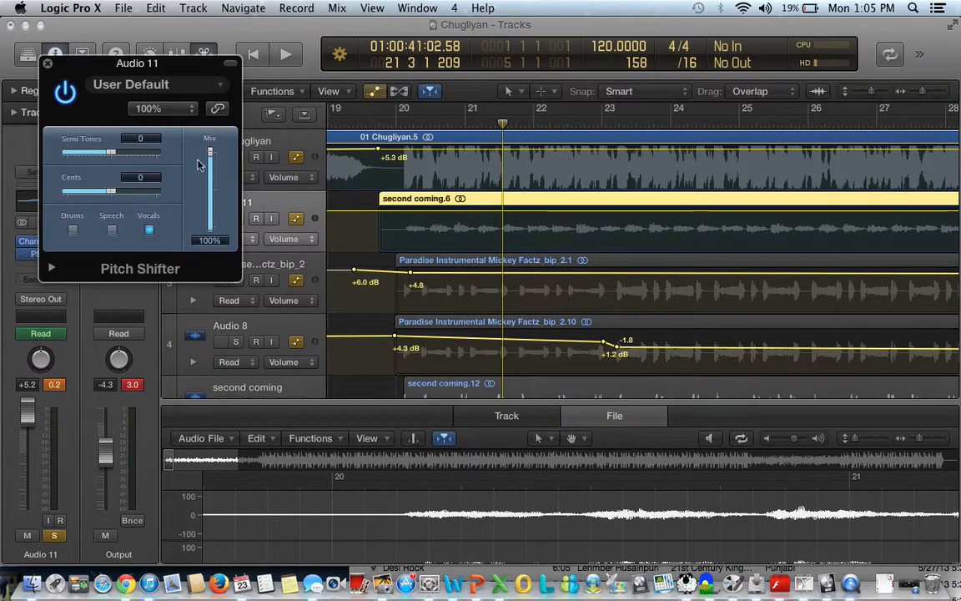
{"action": "left_click", "coordinate": [391, 128]}
{"action": "key", "text": "space"}
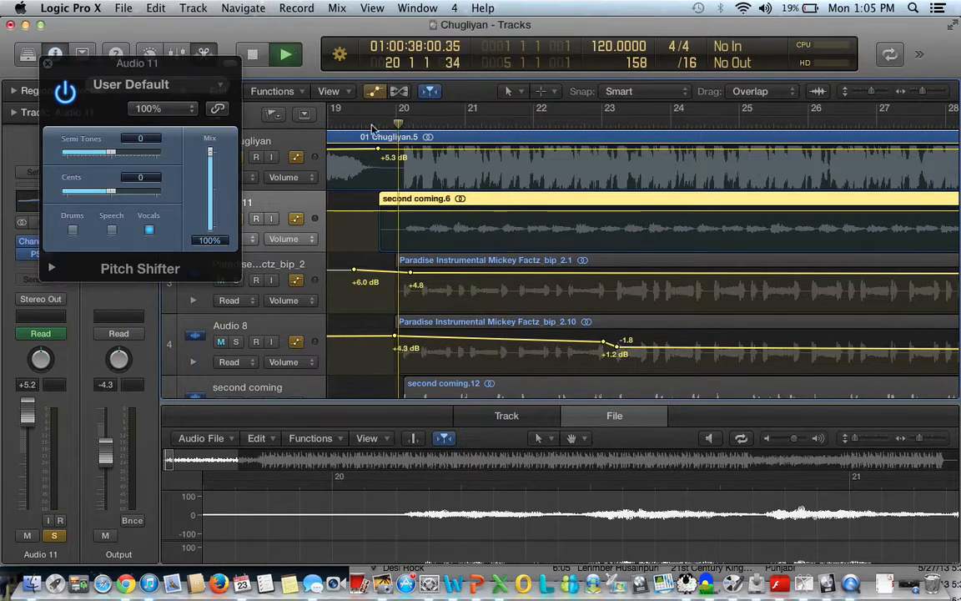
{"action": "left_click_drag", "start_coordinate": [117, 161], "coordinate": [115, 155]}
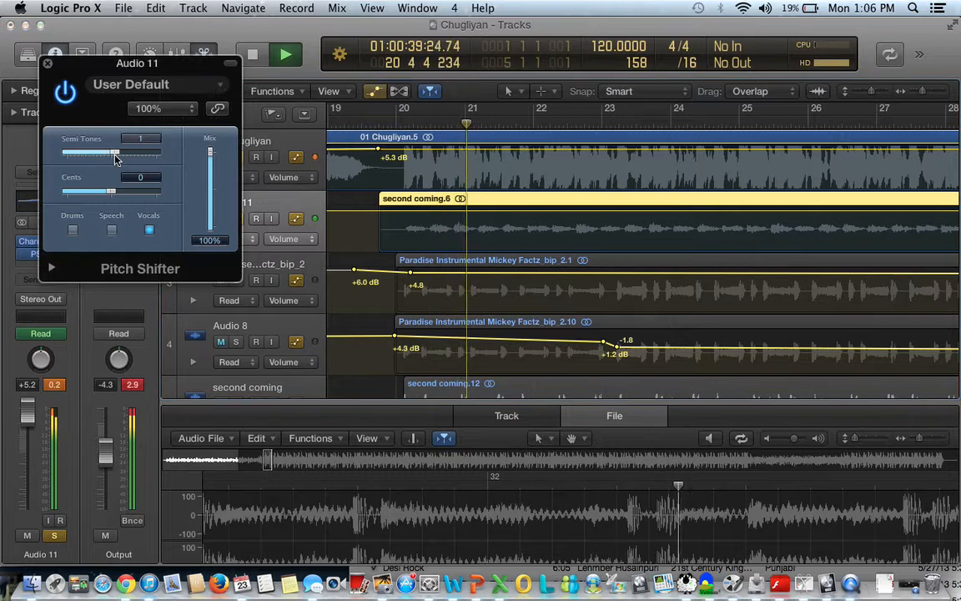
{"action": "left_click_drag", "start_coordinate": [115, 160], "coordinate": [112, 158]}
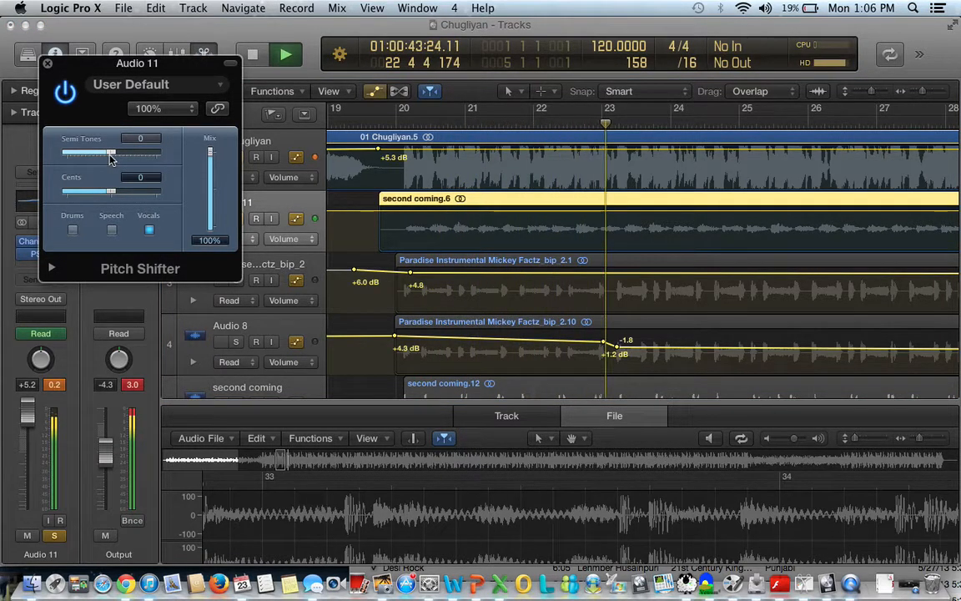
{"action": "key", "text": "space"}
{"action": "left_click", "coordinate": [48, 64]}
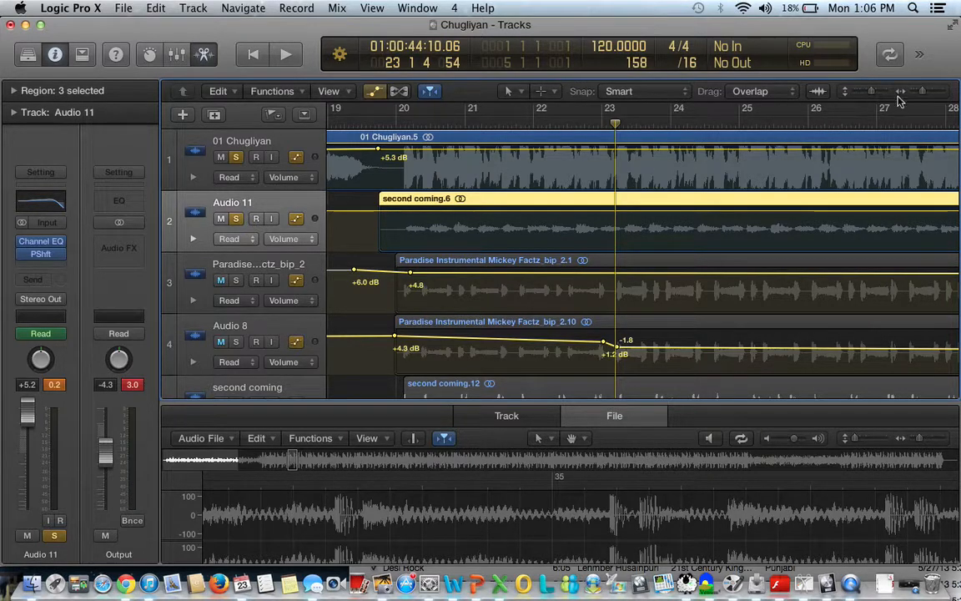
Show the project's note pad with the recorded song tempo and hide it again.
{"action": "right_click", "coordinate": [921, 55]}
{"action": "right_click", "coordinate": [923, 57]}
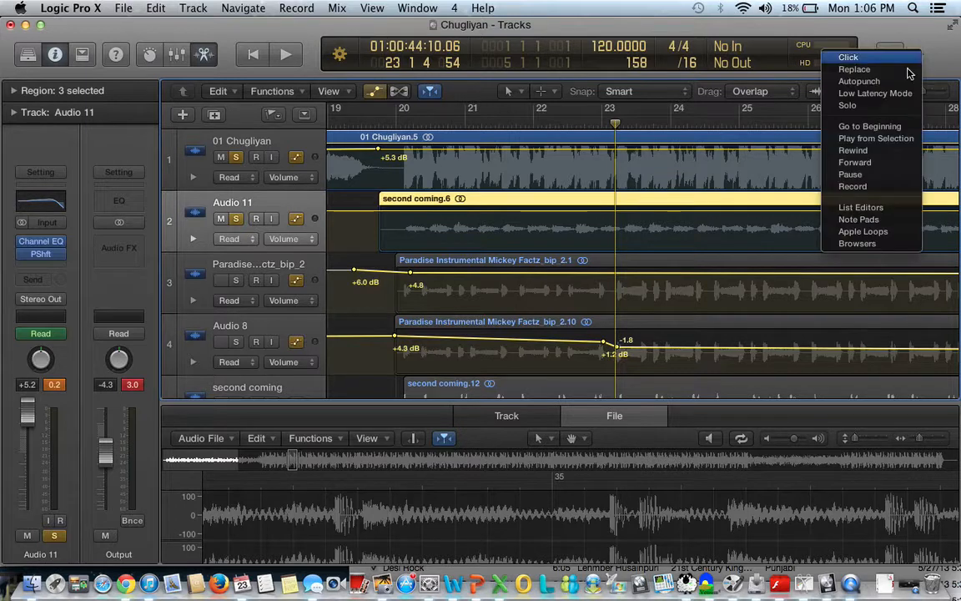
{"action": "left_click", "coordinate": [858, 219]}
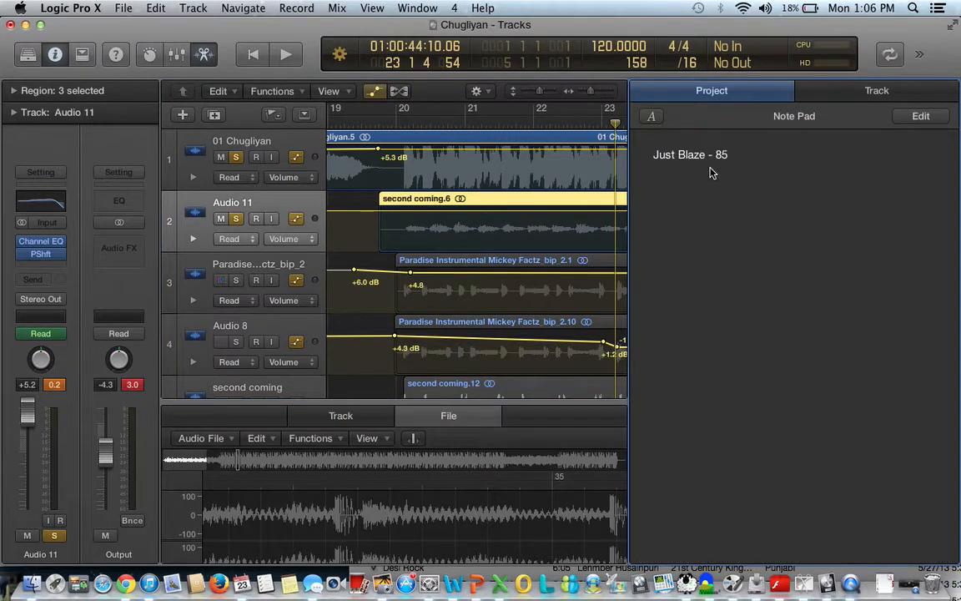
{"action": "double_click", "coordinate": [626, 115]}
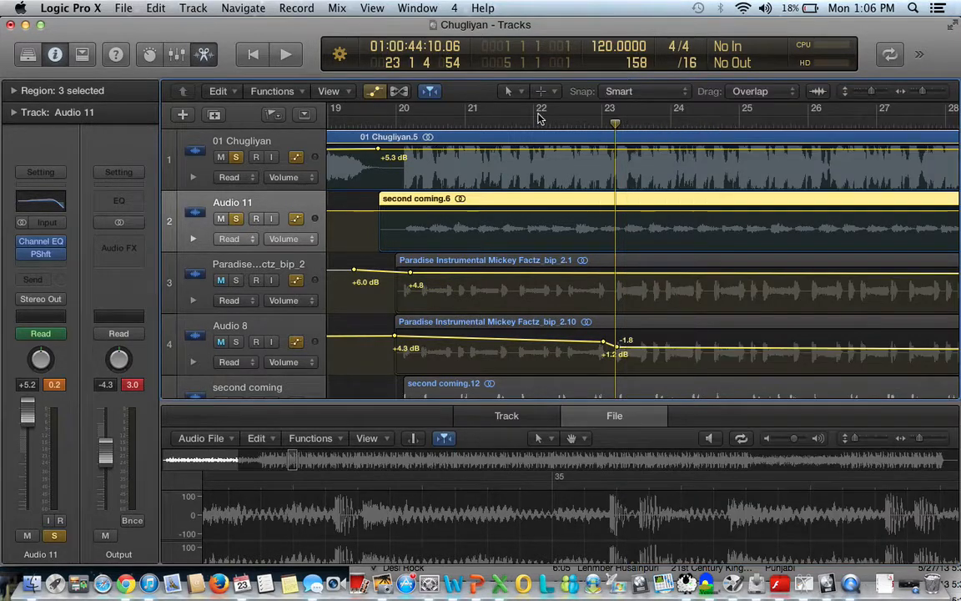
Reopen Audio 11's Pitch Shifter, return Semi Tones to 0, and close the plug-in.
{"action": "left_click", "coordinate": [38, 253]}
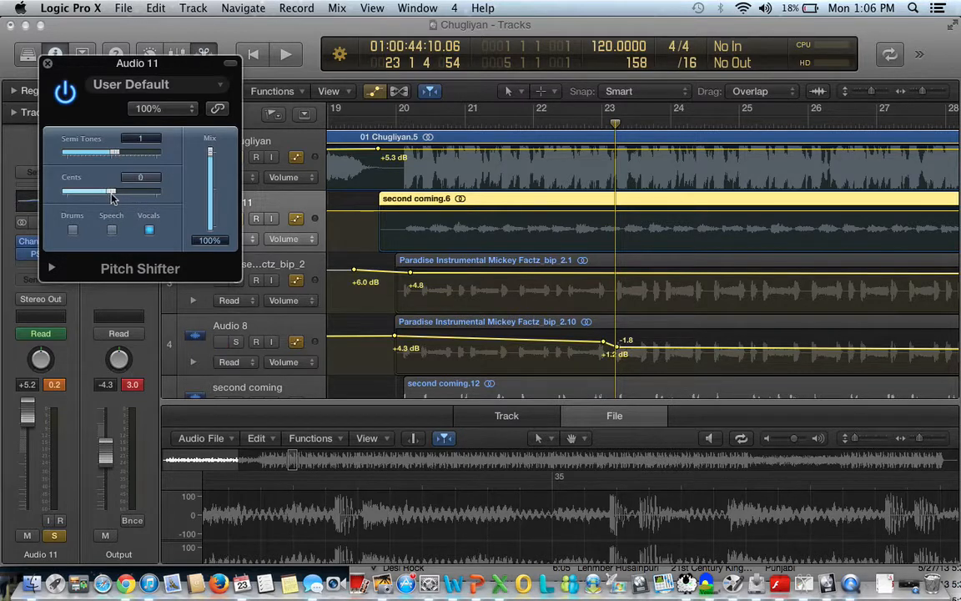
{"action": "left_click", "coordinate": [49, 65]}
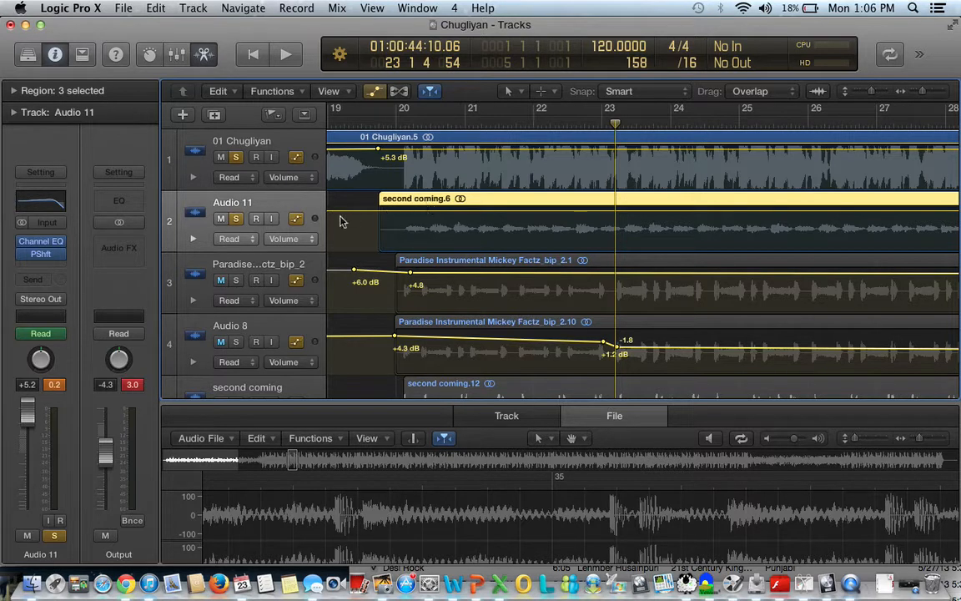
{"action": "left_click", "coordinate": [47, 252]}
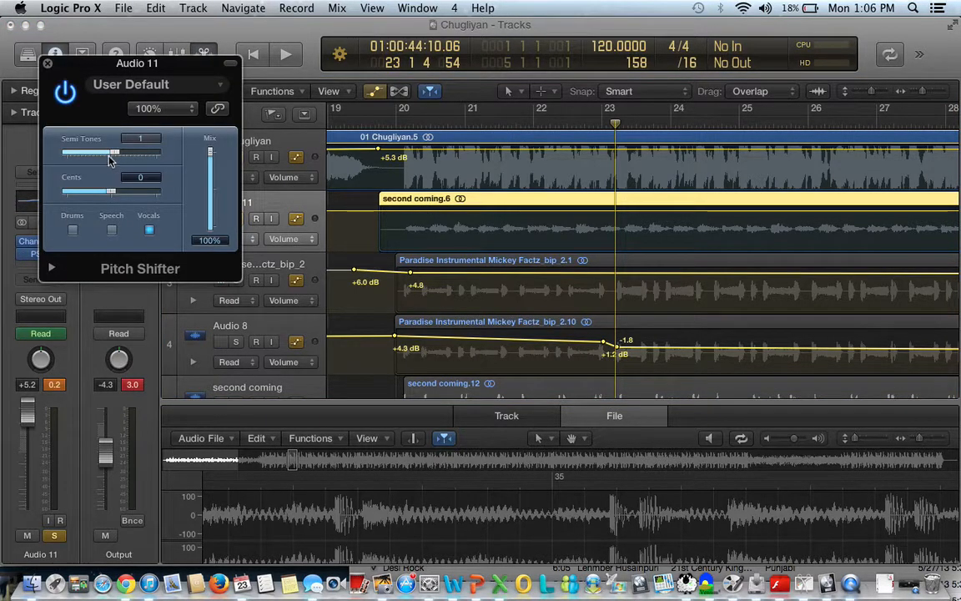
{"action": "left_click", "coordinate": [47, 64]}
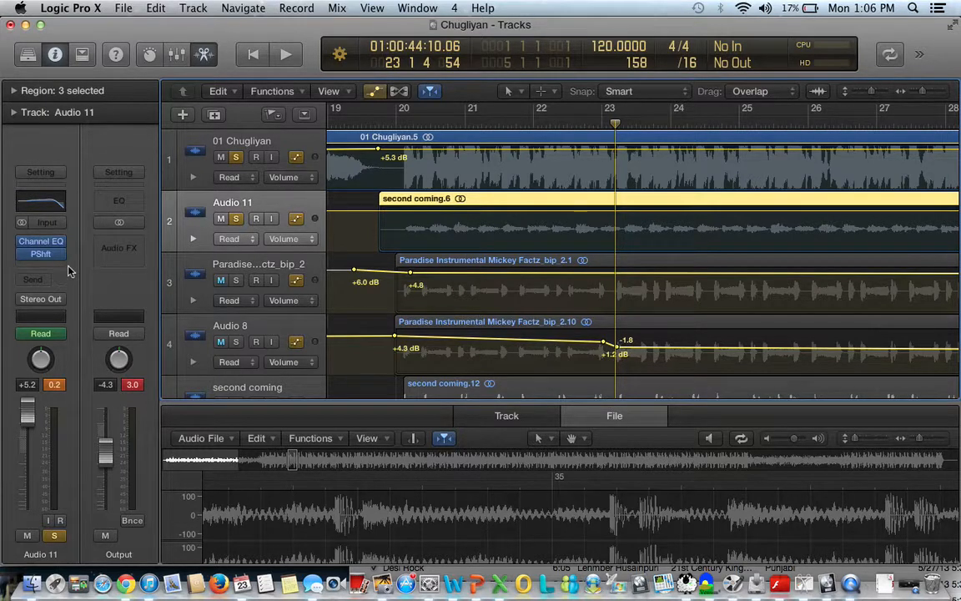
{"action": "left_click", "coordinate": [46, 256]}
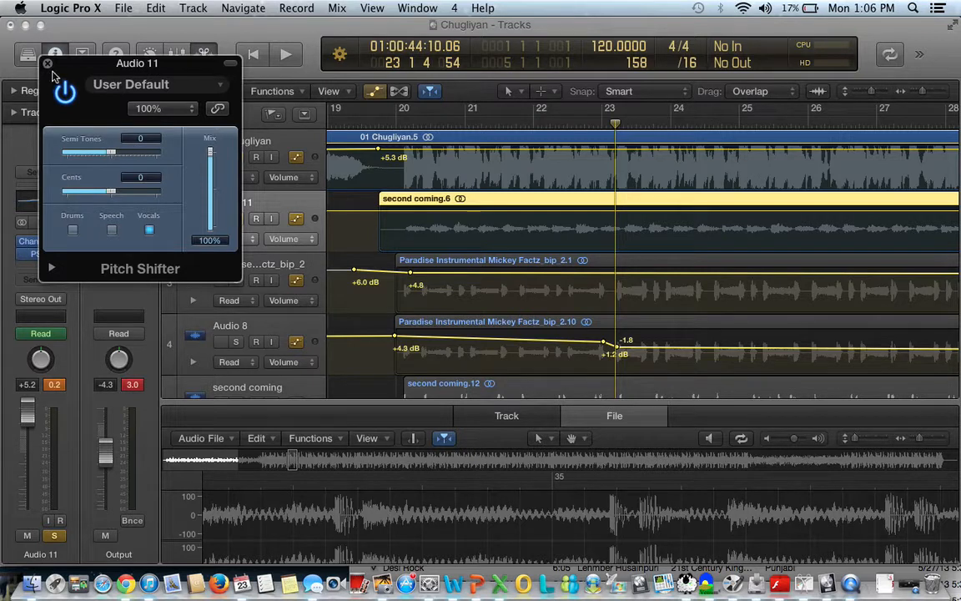
{"action": "left_click", "coordinate": [50, 66]}
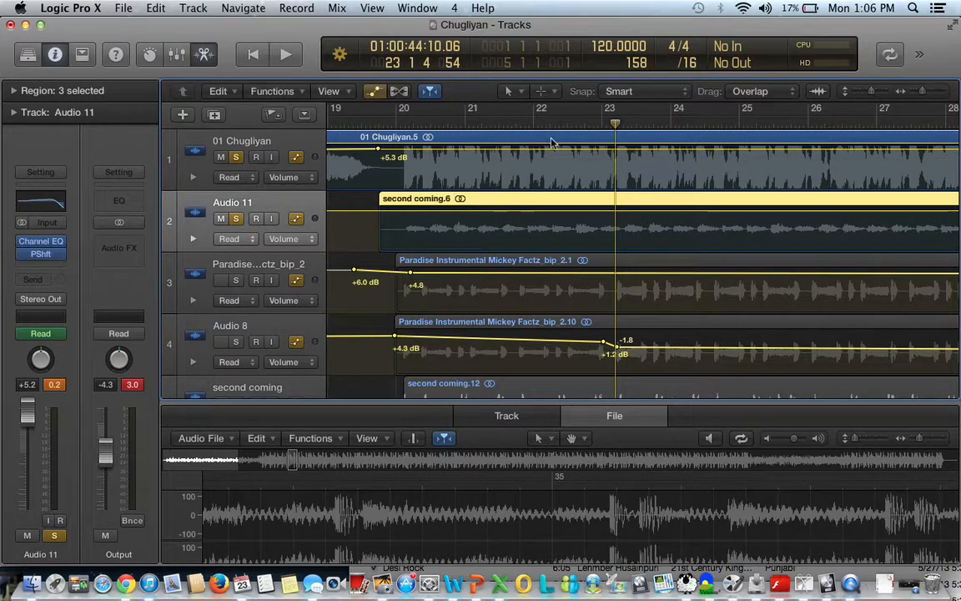
Open the Time and Pitch Machine for the second coming.6 region and set its Tempo Change to 0 percent.
{"action": "left_click", "coordinate": [497, 197]}
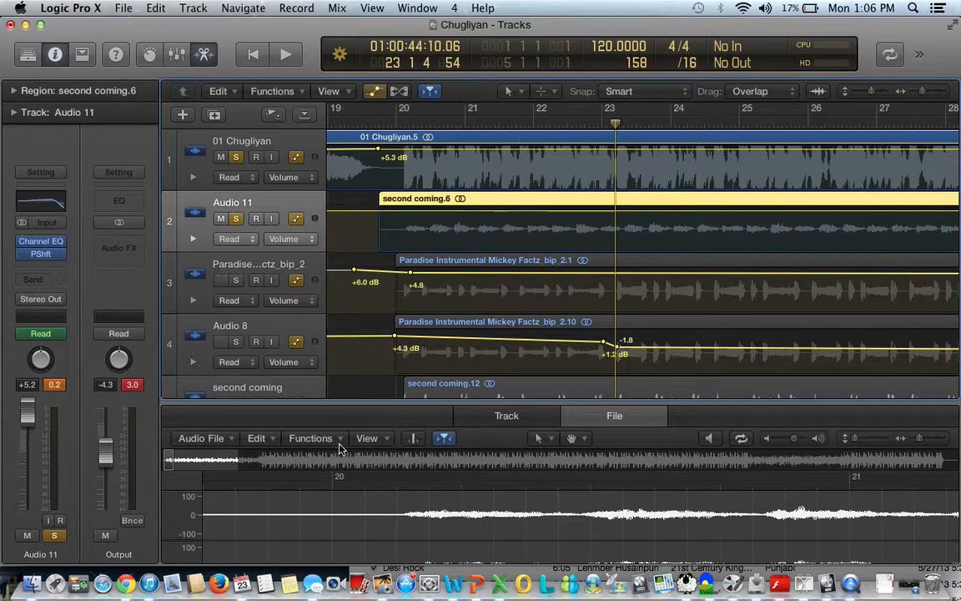
{"action": "left_click", "coordinate": [310, 438]}
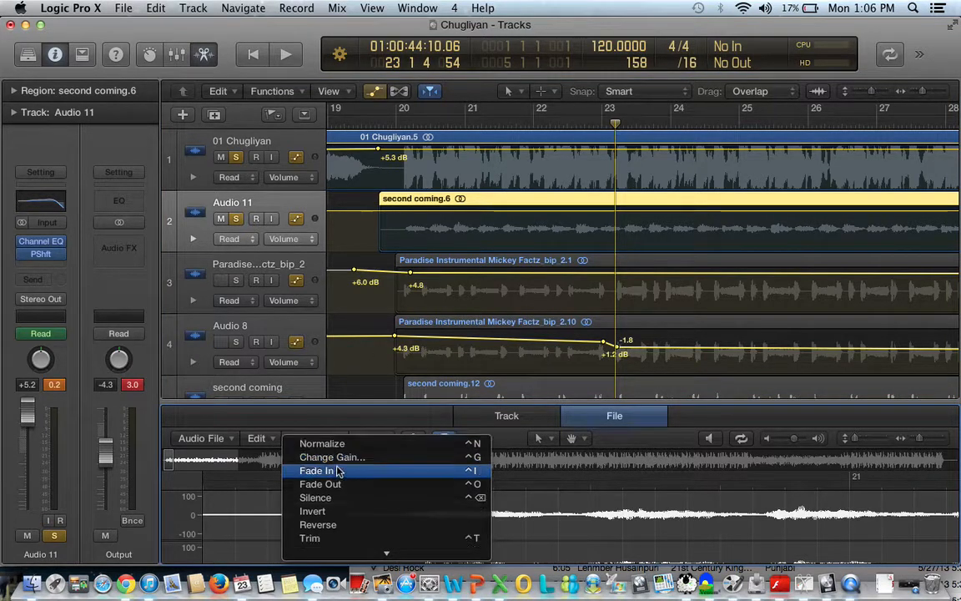
{"action": "left_click", "coordinate": [692, 391]}
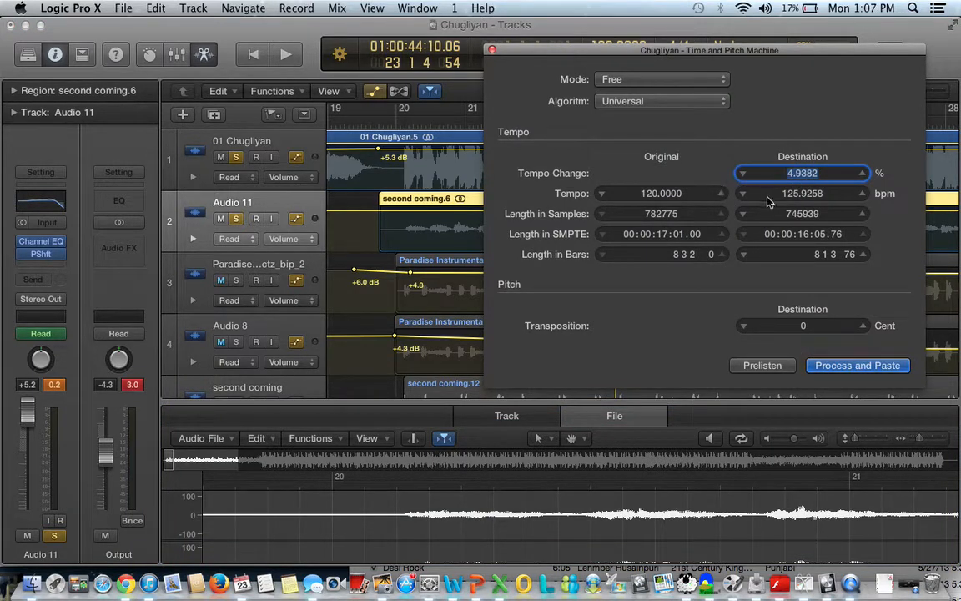
{"action": "left_click", "coordinate": [672, 197]}
{"action": "left_click", "coordinate": [806, 176]}
{"action": "type", "text": "0"}
{"action": "key", "text": "Tab"}
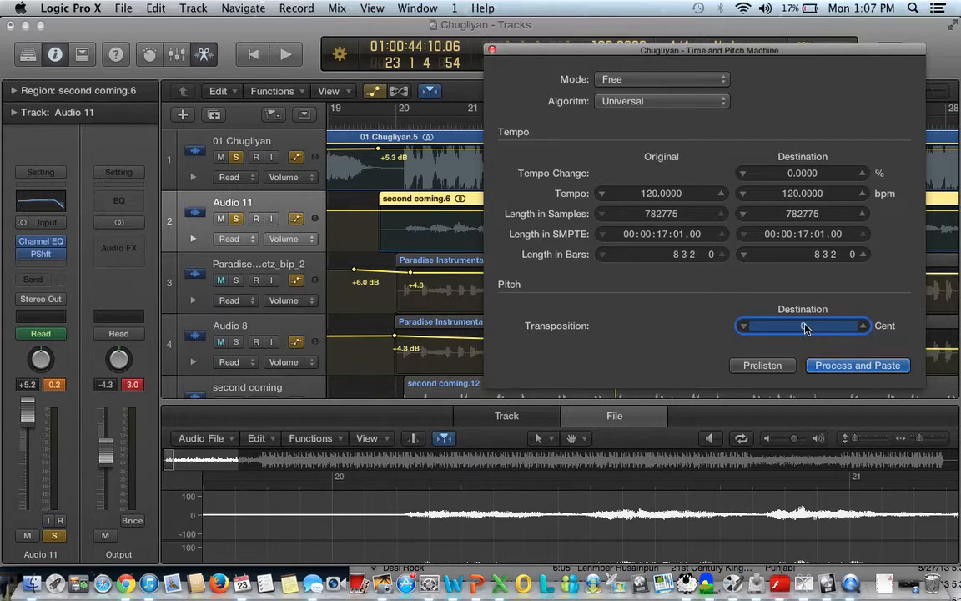
Set the Time and Pitch Machine's transposition to 100 cents and prelisten to the second coming.6 region.
{"action": "type", "text": "100"}
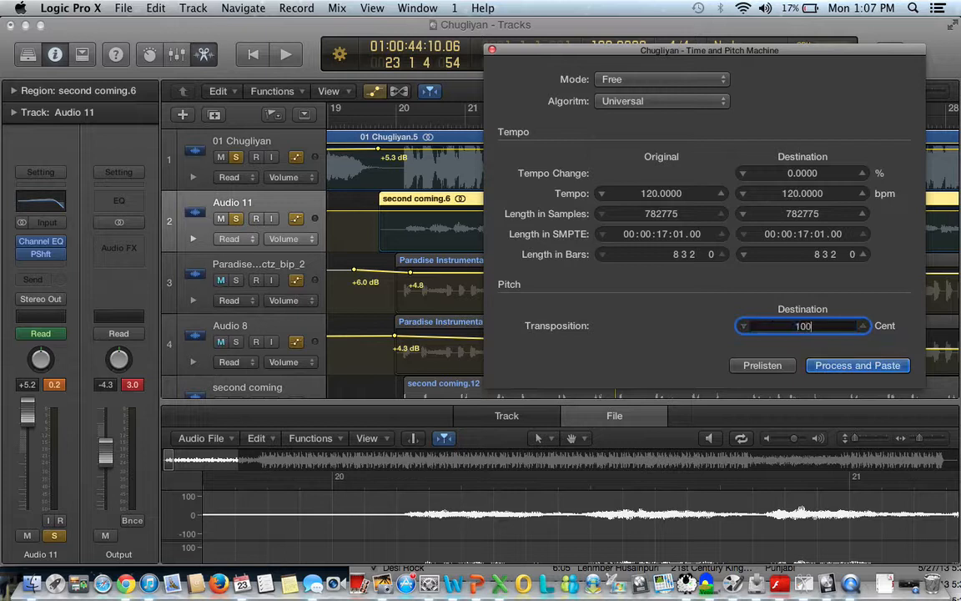
{"action": "left_click", "coordinate": [761, 365]}
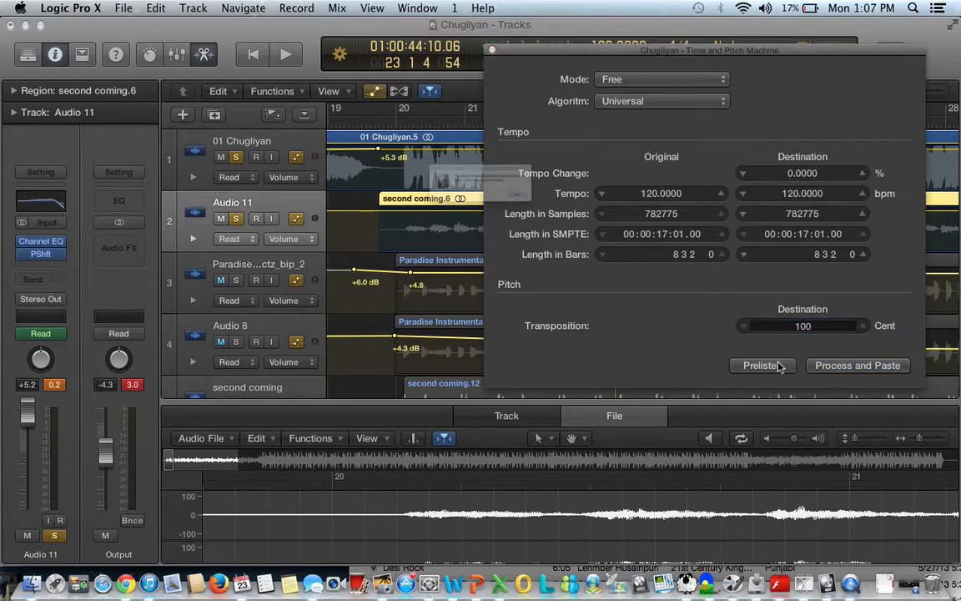
{"action": "left_click", "coordinate": [575, 218]}
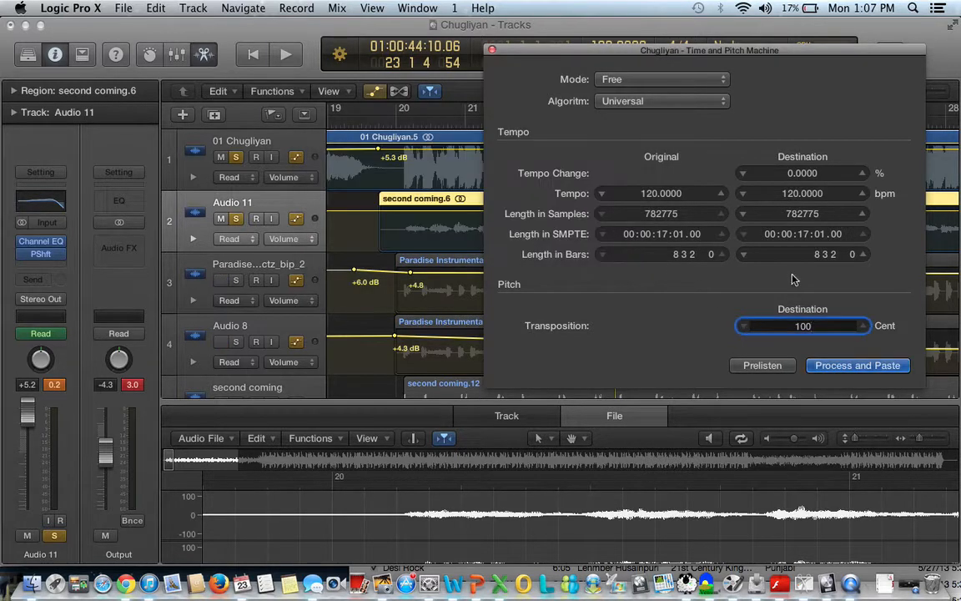
{"action": "left_click", "coordinate": [822, 195]}
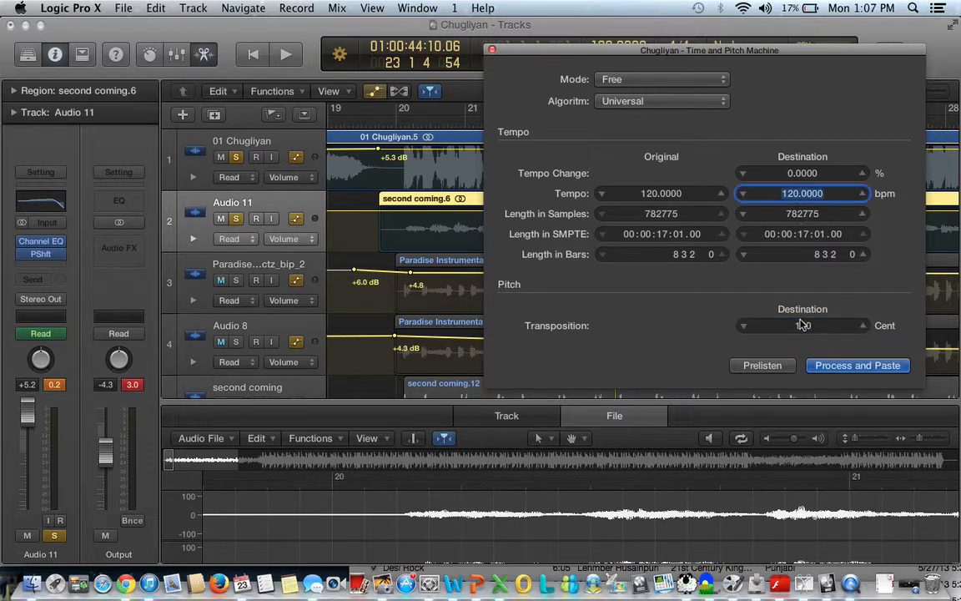
{"action": "left_click", "coordinate": [796, 335]}
{"action": "left_click", "coordinate": [759, 365]}
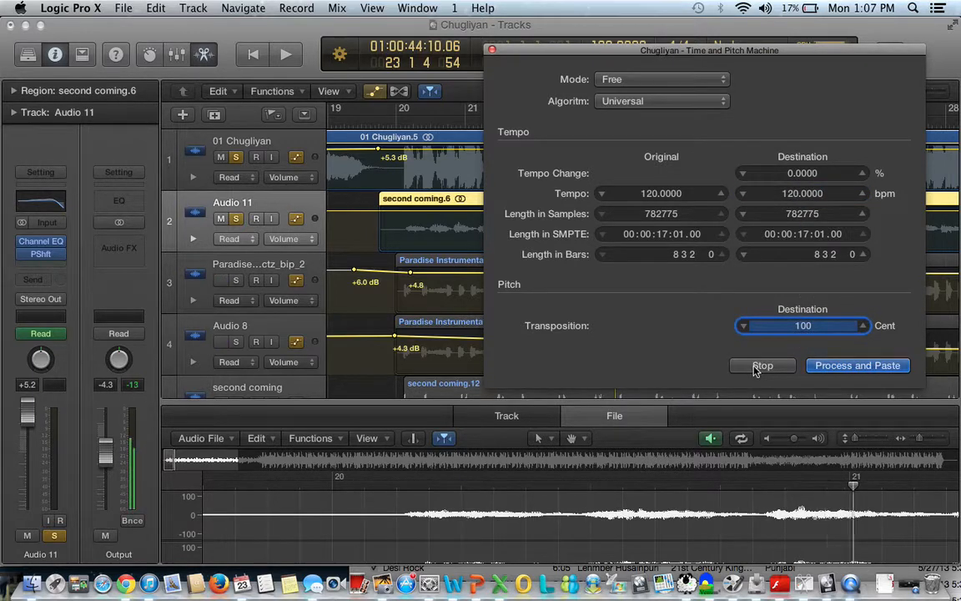
{"action": "left_click", "coordinate": [757, 367]}
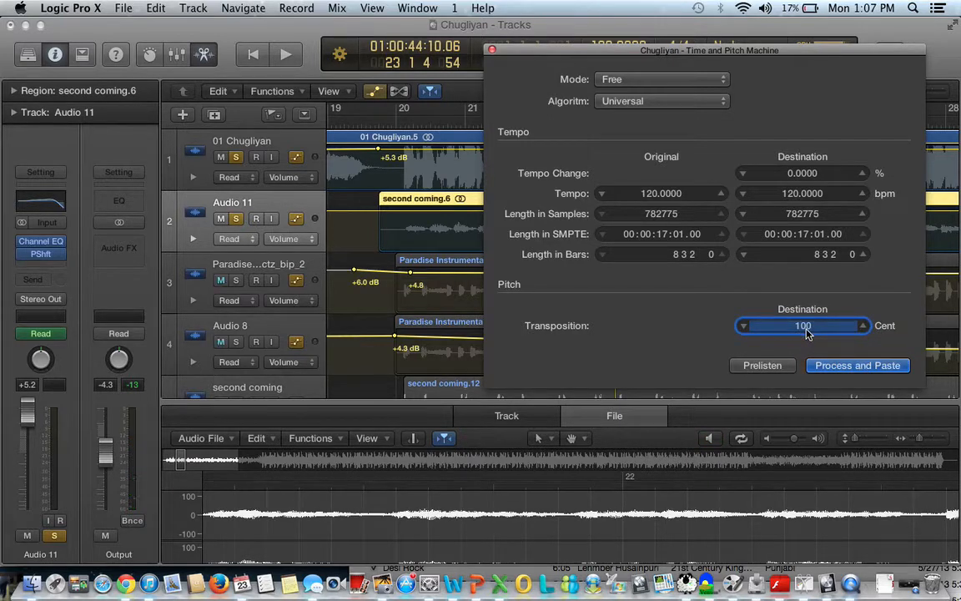
Reset the transposition to 0 cents and close the Time and Pitch Machine without processing the region.
{"action": "key", "text": "BackSpace"}
{"action": "type", "text": "0"}
{"action": "left_click", "coordinate": [834, 197]}
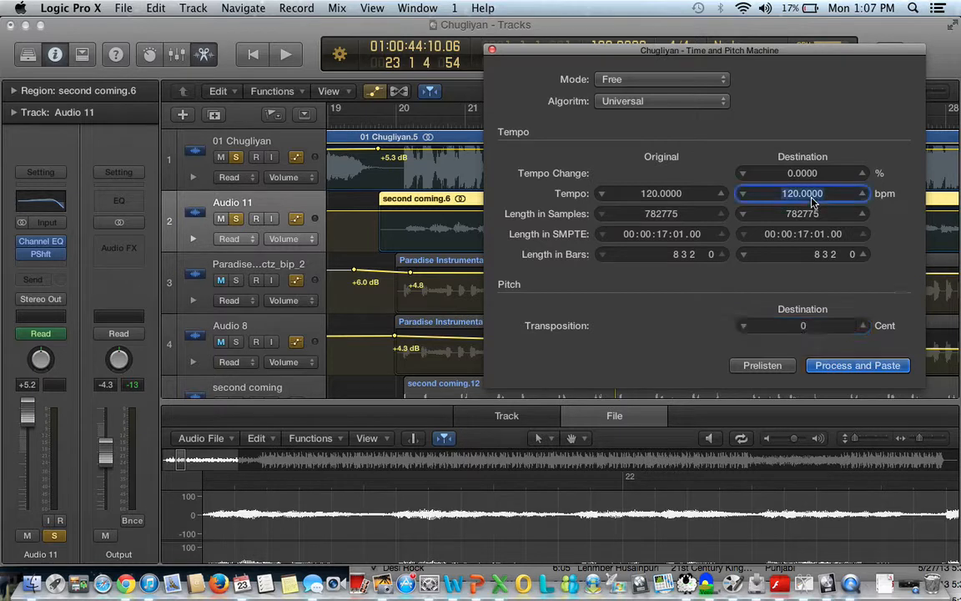
{"action": "left_click", "coordinate": [492, 50]}
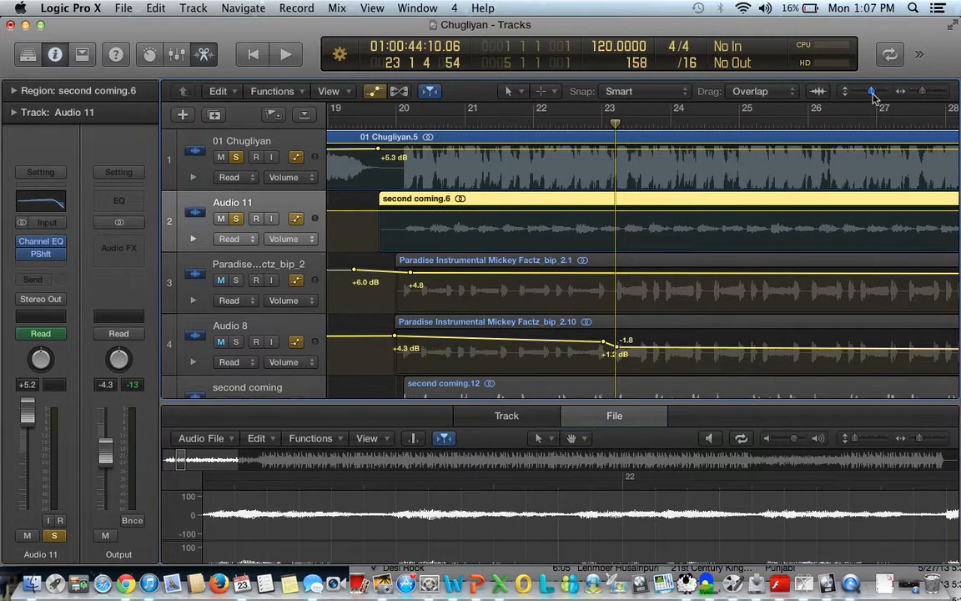
Shift the second coming.6 region slightly earlier so its waveform lines up with the 01 Chugliyan entry just after bar 20.
{"action": "mouse_move", "coordinate": [873, 98]}
{"action": "left_mouse_down"}
{"action": "mouse_move", "coordinate": [882, 98]}
{"action": "mouse_move", "coordinate": [874, 100]}
{"action": "left_mouse_up"}
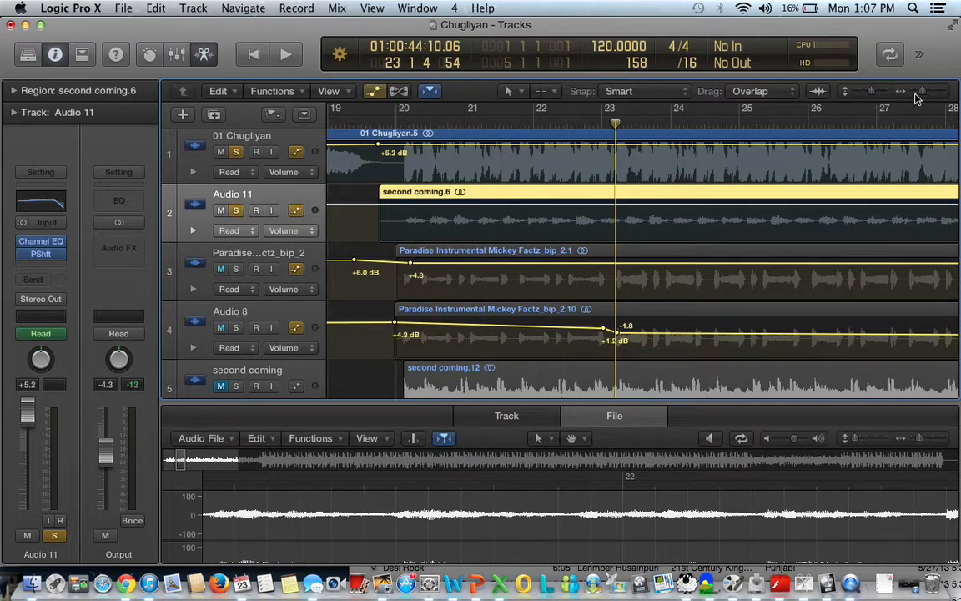
{"action": "left_click_drag", "start_coordinate": [922, 91], "coordinate": [929, 95]}
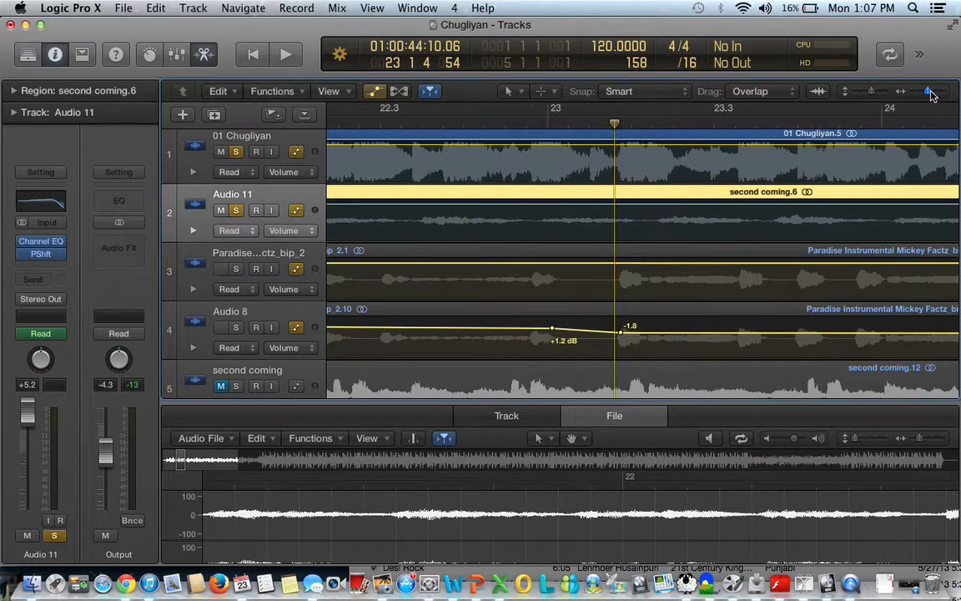
{"action": "scroll", "coordinate": [574, 144], "scroll_direction": "left", "scroll_amount": 10}
{"action": "scroll", "coordinate": [640, 166], "scroll_direction": "left", "scroll_amount": 5}
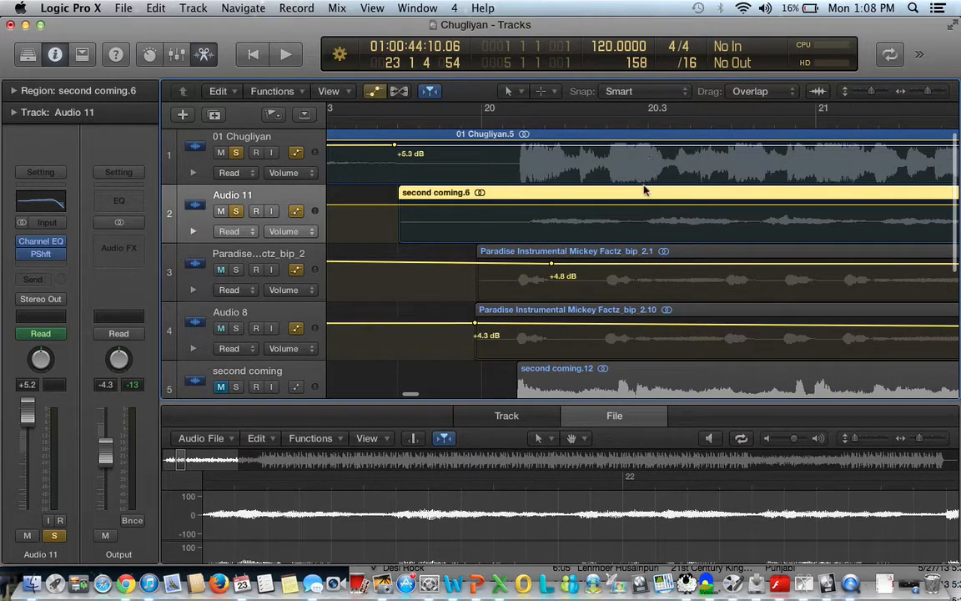
{"action": "left_click_drag", "start_coordinate": [635, 198], "coordinate": [623, 198]}
Play the soloed 01 Chugliyan and Audio 11 tracks from about bar 20 to check the alignment, and stop playback.
{"action": "left_click", "coordinate": [501, 122]}
{"action": "key", "text": "space"}
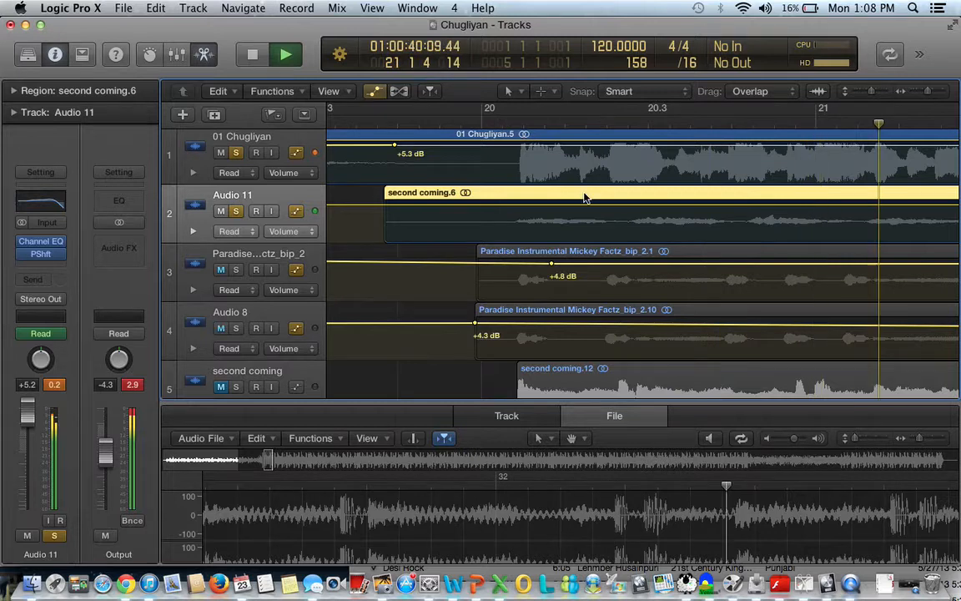
{"action": "key", "text": "space"}
{"action": "scroll", "coordinate": [568, 208], "scroll_direction": "left", "scroll_amount": 3}
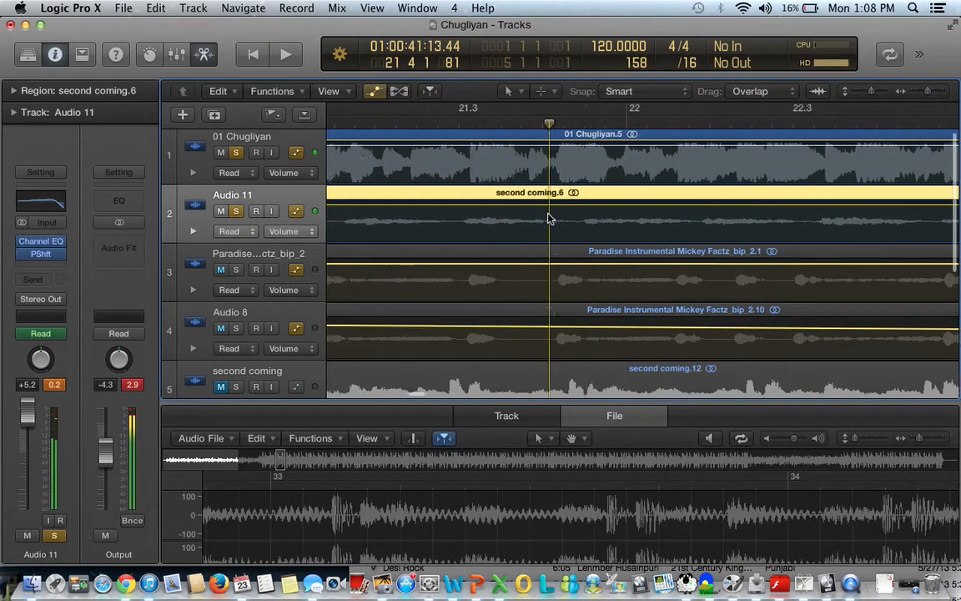
{"action": "scroll", "coordinate": [547, 219], "scroll_direction": "left", "scroll_amount": 3}
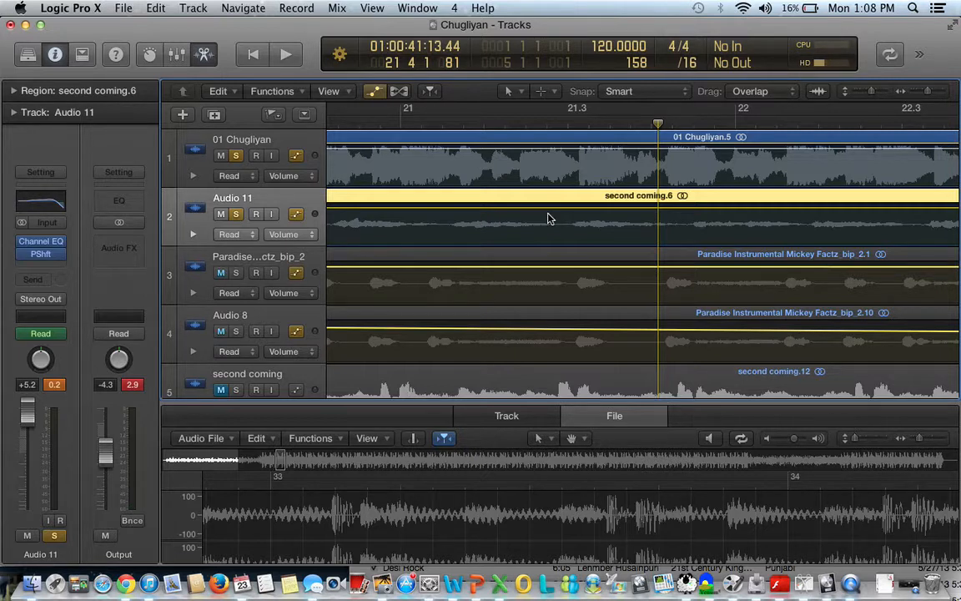
{"action": "scroll", "coordinate": [547, 219], "scroll_direction": "left", "scroll_amount": 12}
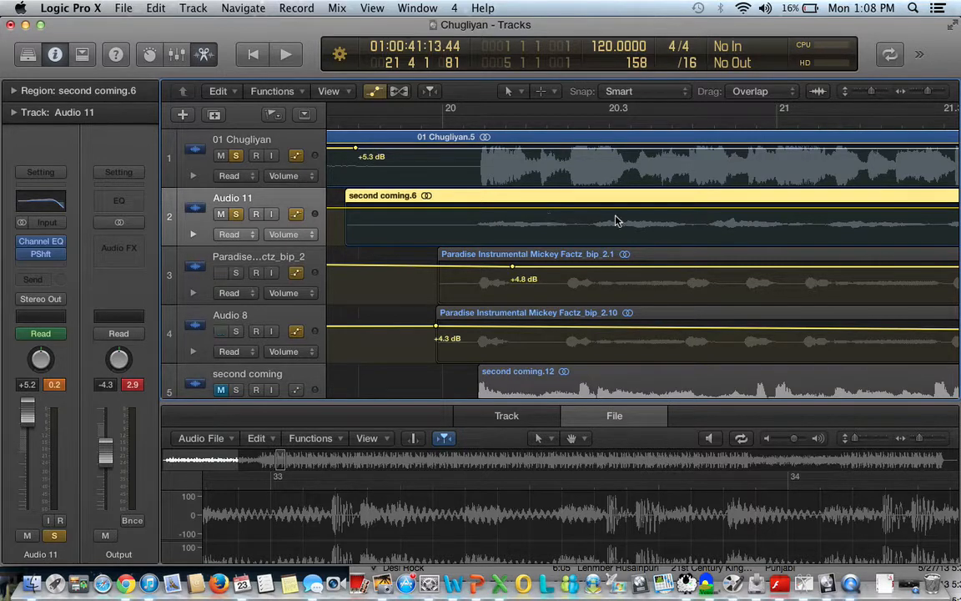
Add a Channel EQ to the 01 Chugliyan track and close its window with the default settings.
{"action": "left_click", "coordinate": [259, 146]}
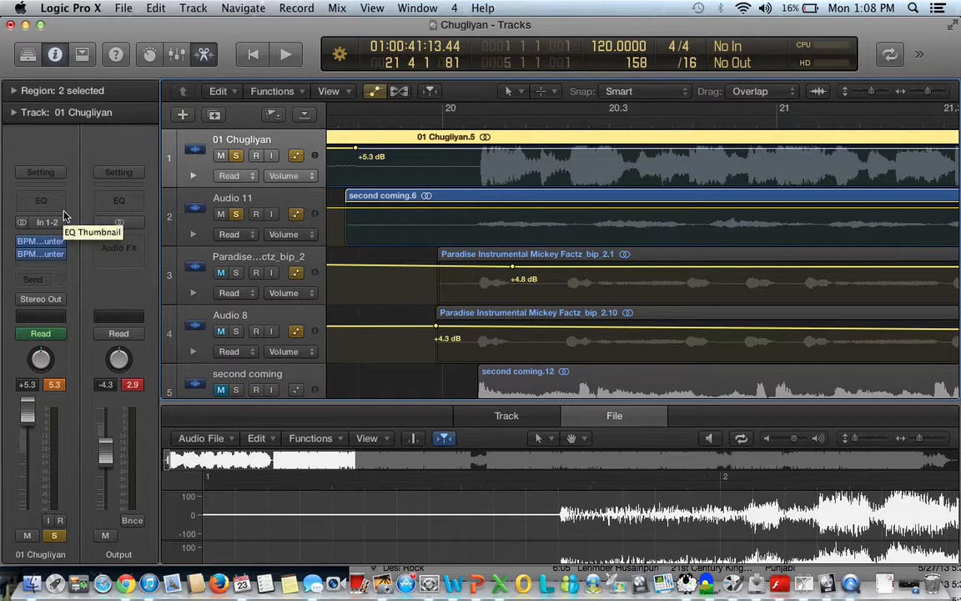
{"action": "left_click", "coordinate": [36, 204]}
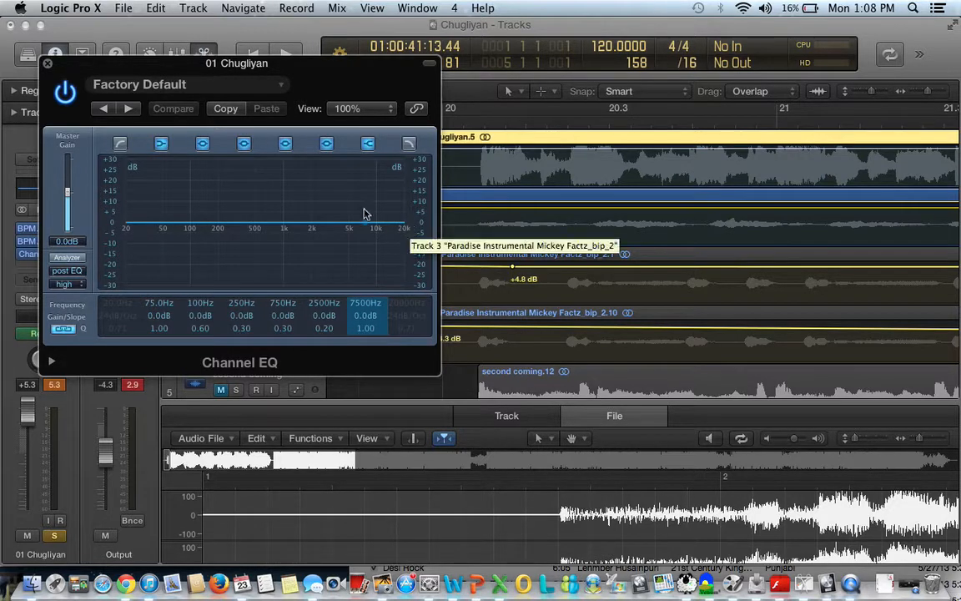
{"action": "left_click", "coordinate": [50, 65]}
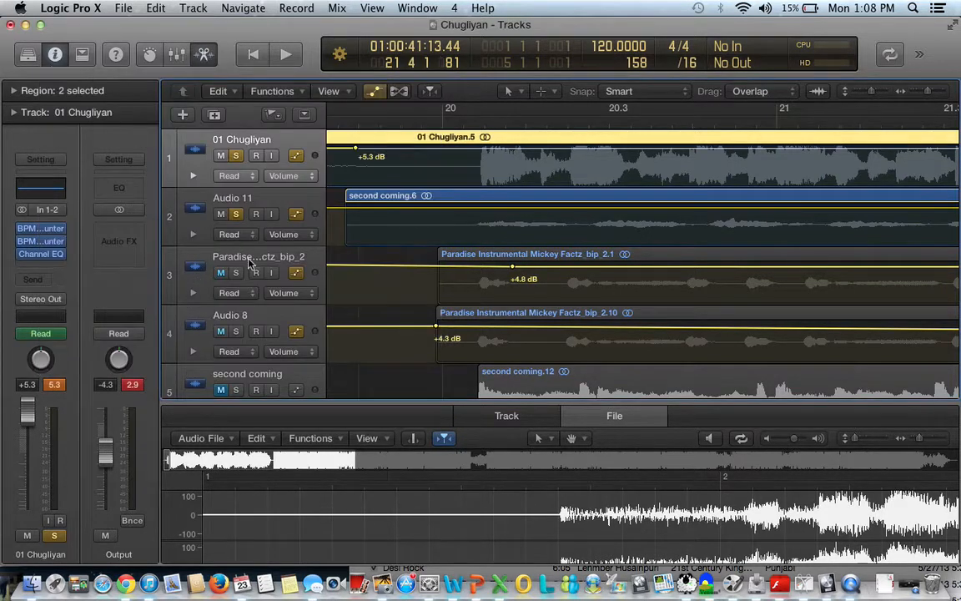
{"action": "scroll", "coordinate": [463, 275], "scroll_direction": "right", "scroll_amount": 1}
{"action": "scroll", "coordinate": [463, 275], "scroll_direction": "down", "scroll_amount": 3}
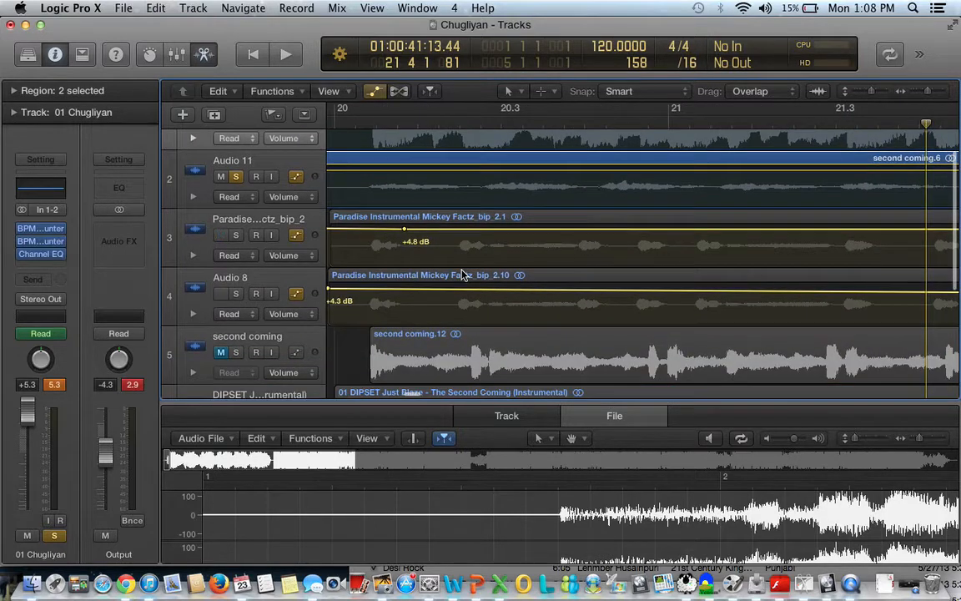
{"action": "scroll", "coordinate": [463, 275], "scroll_direction": "down", "scroll_amount": 4}
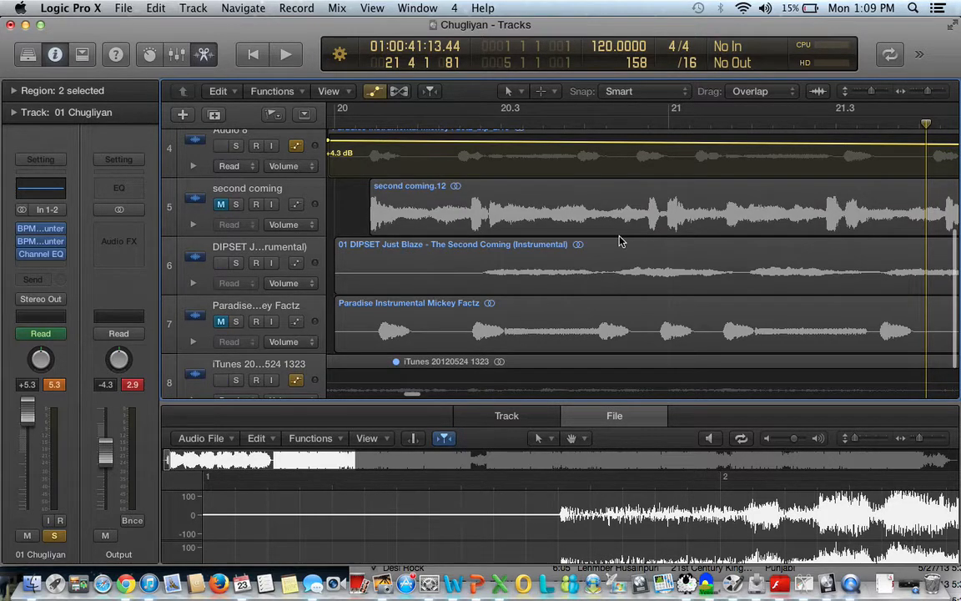
{"action": "scroll", "coordinate": [619, 241], "scroll_direction": "up", "scroll_amount": 6}
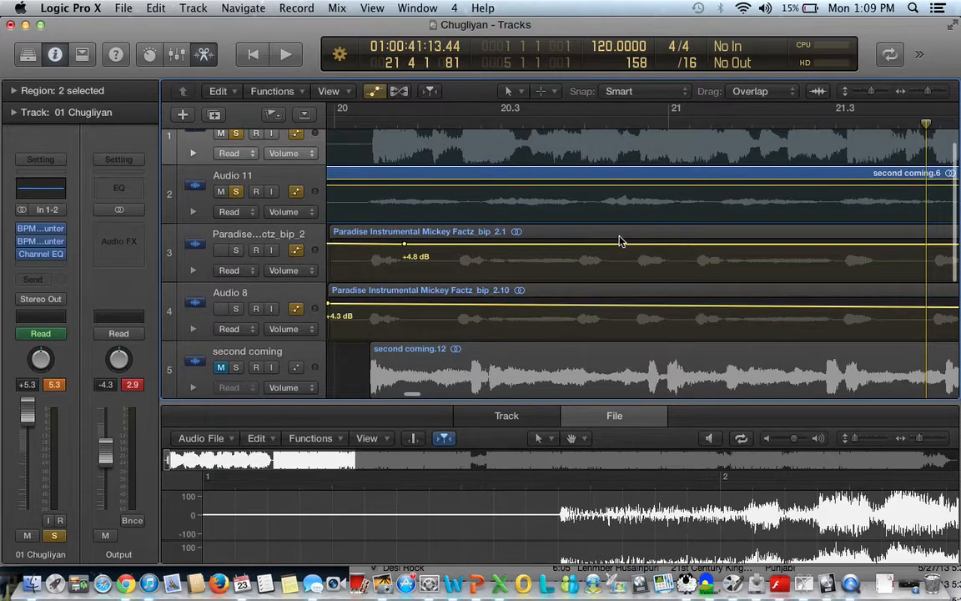
{"action": "scroll", "coordinate": [619, 241], "scroll_direction": "up", "scroll_amount": 1}
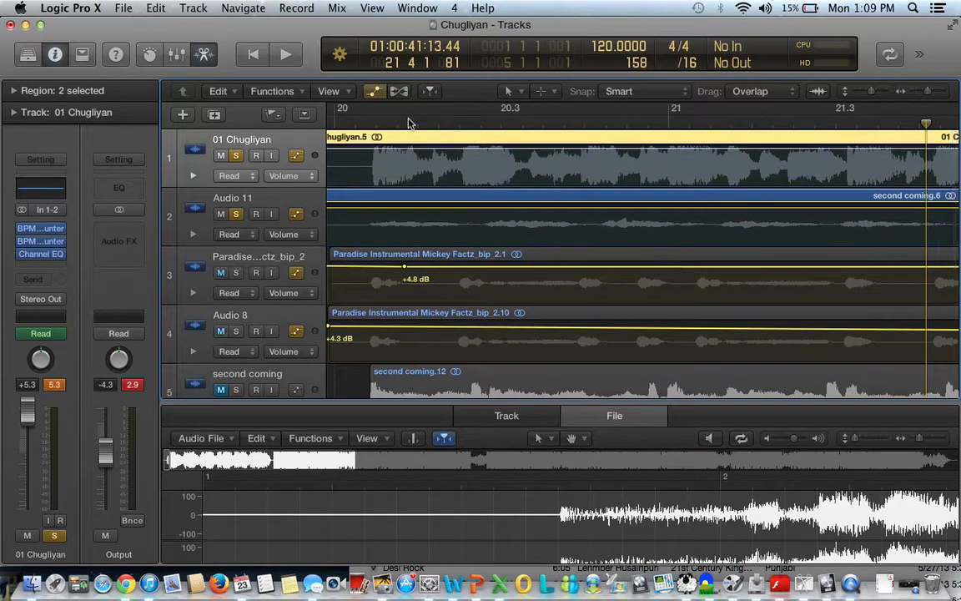
Place the playhead just after bar 20 and toggle the automation view off and back on.
{"action": "left_click", "coordinate": [357, 124]}
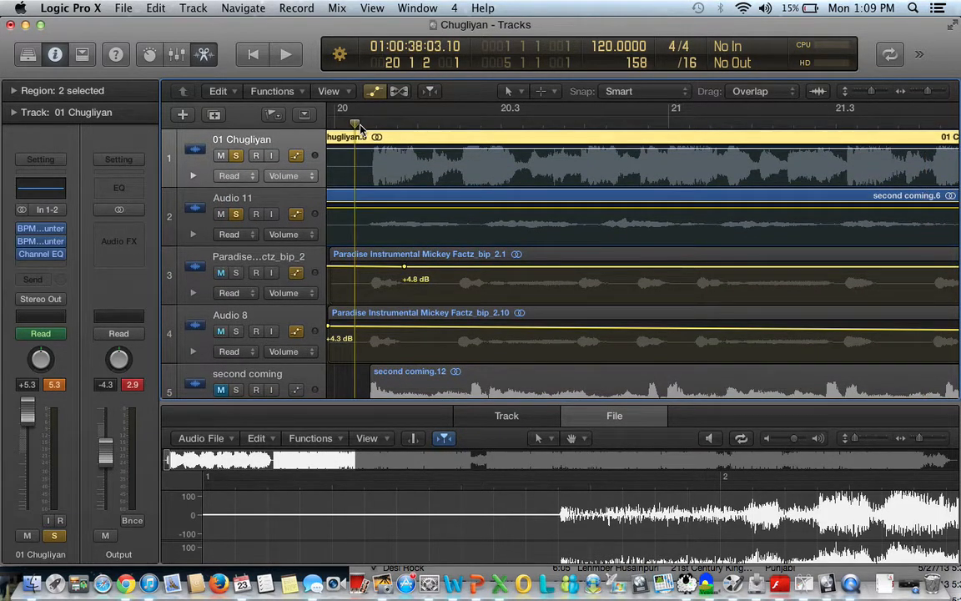
{"action": "scroll", "coordinate": [360, 128], "scroll_direction": "left", "scroll_amount": 5}
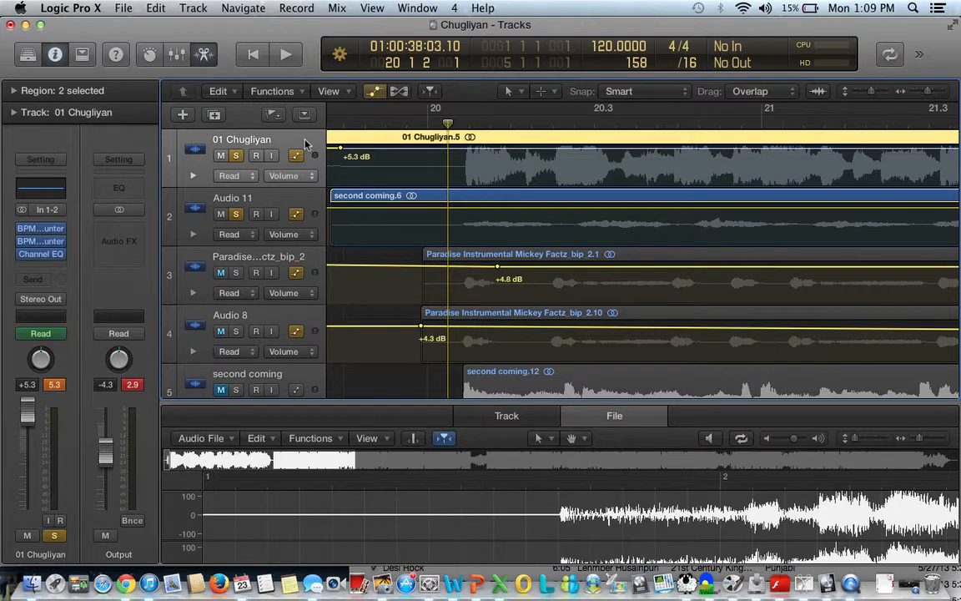
{"action": "key", "text": "a"}
{"action": "key", "text": "a"}
Add a volume automation point on the 01 Chugliyan track just after its waveform enters past bar 20.
{"action": "scroll", "coordinate": [443, 198], "scroll_direction": "down", "scroll_amount": 2}
{"action": "scroll", "coordinate": [444, 197], "scroll_direction": "up", "scroll_amount": 2}
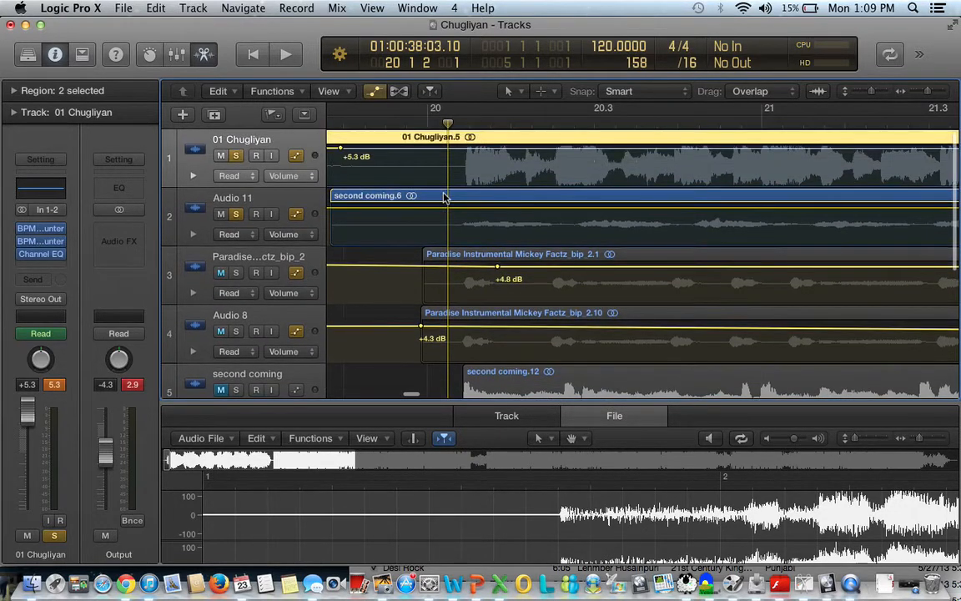
{"action": "scroll", "coordinate": [553, 174], "scroll_direction": "down", "scroll_amount": 2}
{"action": "scroll", "coordinate": [537, 180], "scroll_direction": "up", "scroll_amount": 1}
{"action": "scroll", "coordinate": [537, 179], "scroll_direction": "up", "scroll_amount": 2}
{"action": "scroll", "coordinate": [500, 171], "scroll_direction": "left", "scroll_amount": 3}
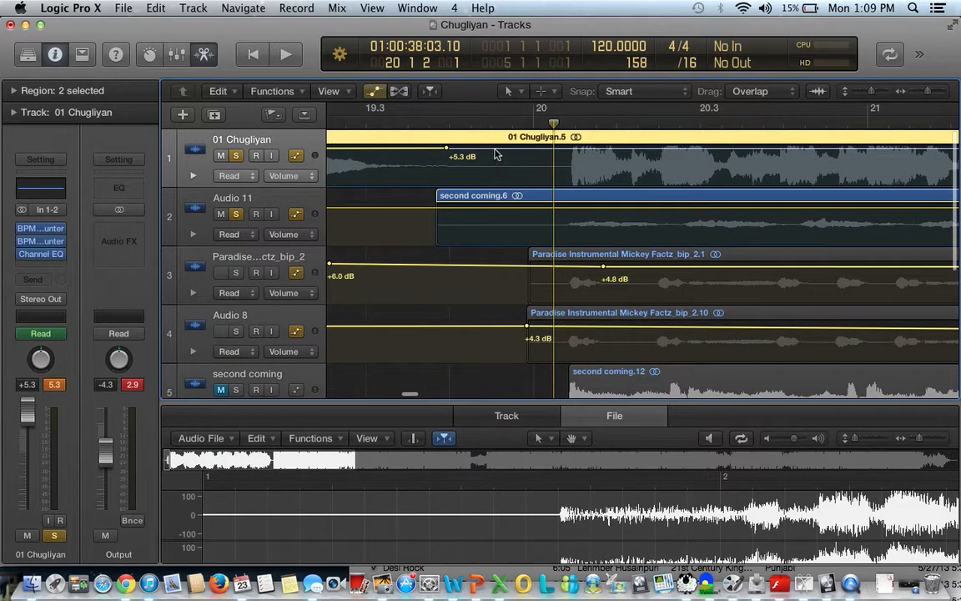
{"action": "scroll", "coordinate": [597, 153], "scroll_direction": "right", "scroll_amount": 5}
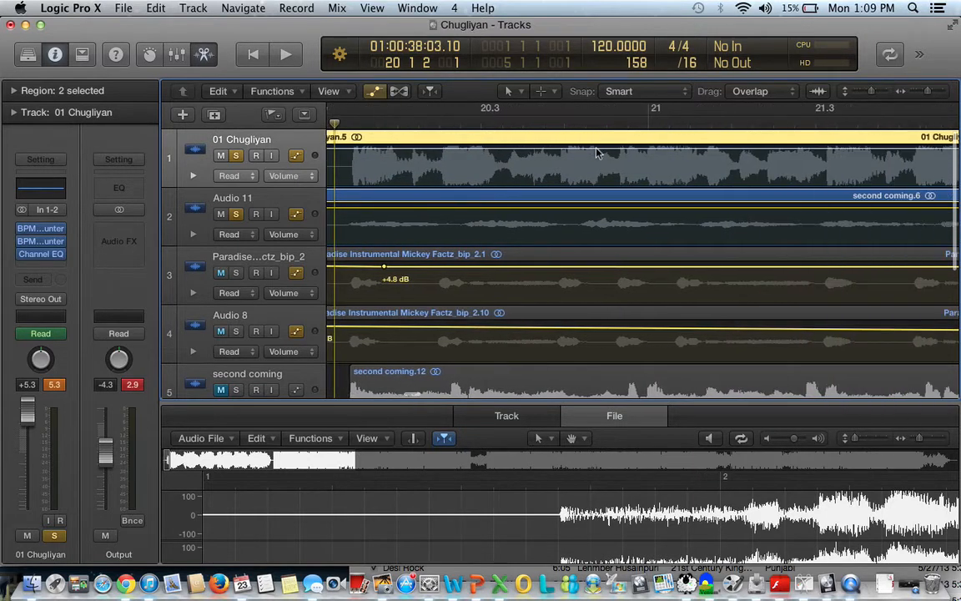
{"action": "scroll", "coordinate": [597, 153], "scroll_direction": "left", "scroll_amount": 5}
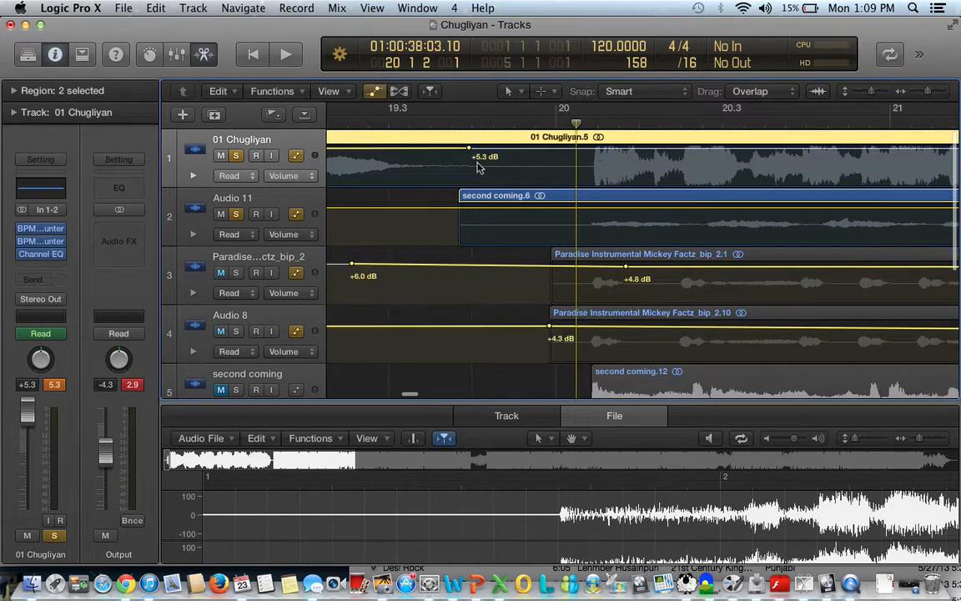
{"action": "left_click", "coordinate": [621, 151]}
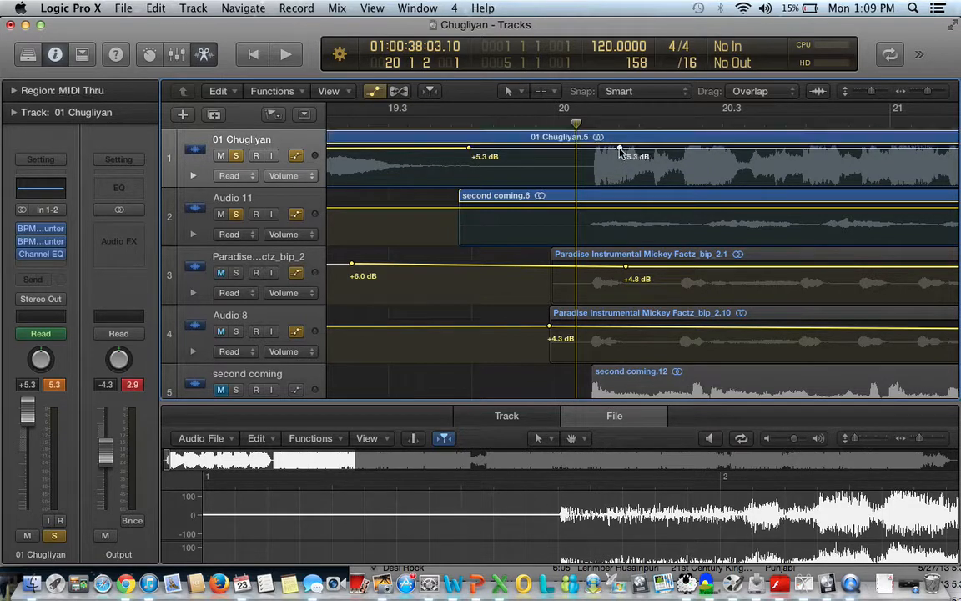
Try lowering the earlier 01 Chugliyan volume point to -5.3 dB, undo it, and switch the track's automation off and back on.
{"action": "left_click_drag", "start_coordinate": [468, 148], "coordinate": [469, 165]}
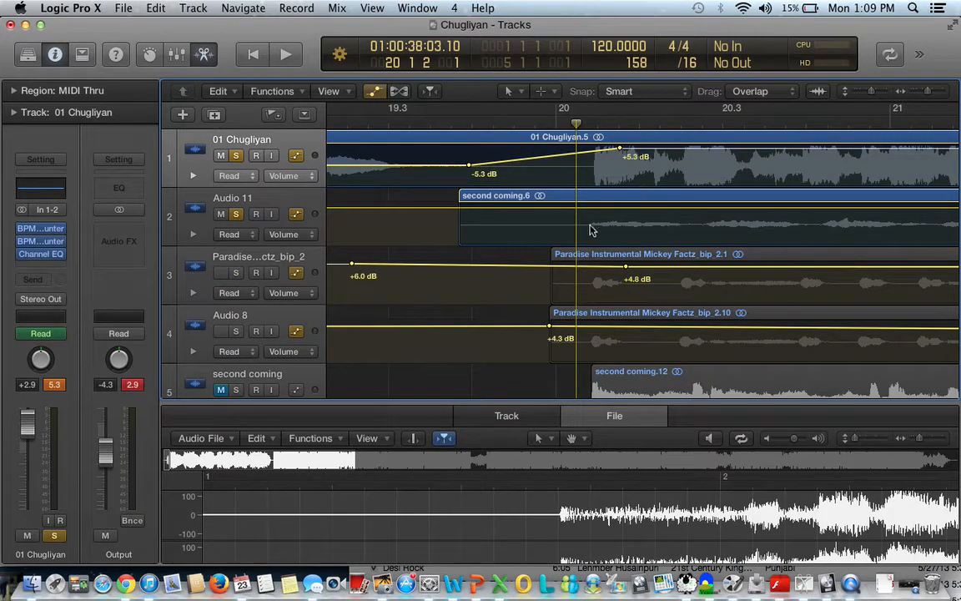
{"action": "key", "text": "super+z"}
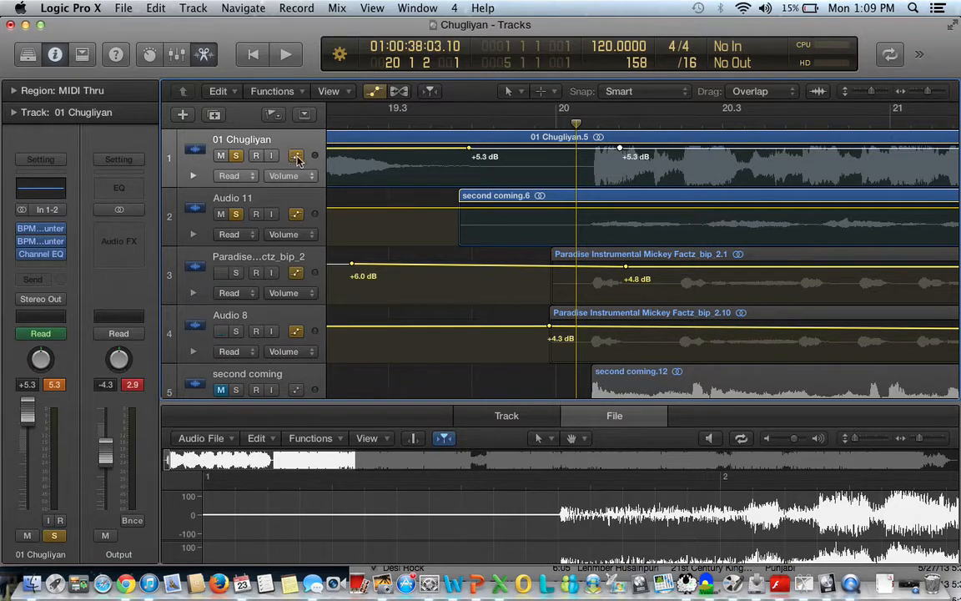
{"action": "left_click", "coordinate": [296, 157]}
{"action": "left_click", "coordinate": [296, 156]}
{"action": "scroll", "coordinate": [315, 158], "scroll_direction": "up", "scroll_amount": 1}
{"action": "scroll", "coordinate": [315, 159], "scroll_direction": "down", "scroll_amount": 1}
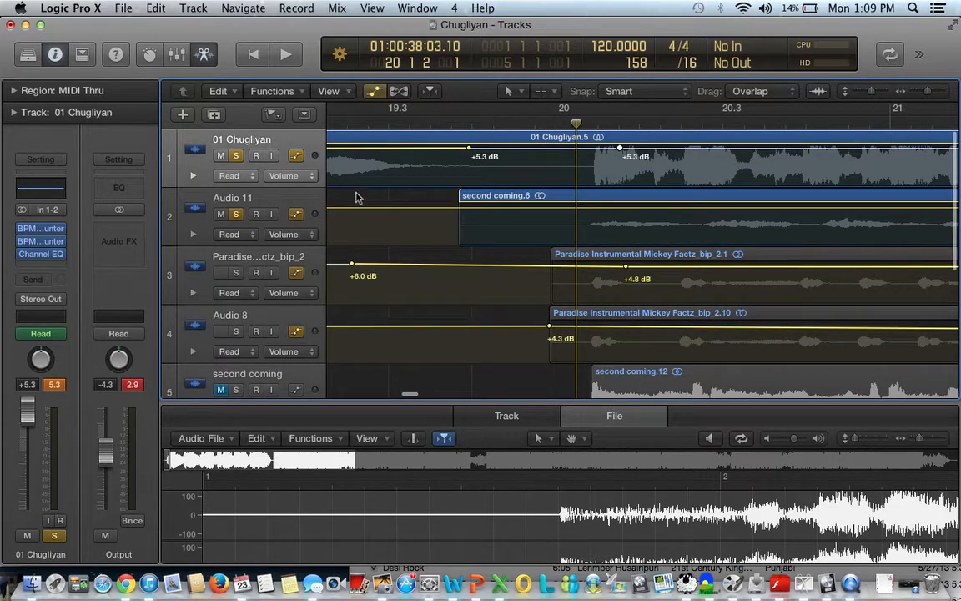
Review the 01 Chugliyan automation parameters and set the displayed parameter to Pan.
{"action": "left_click", "coordinate": [305, 178]}
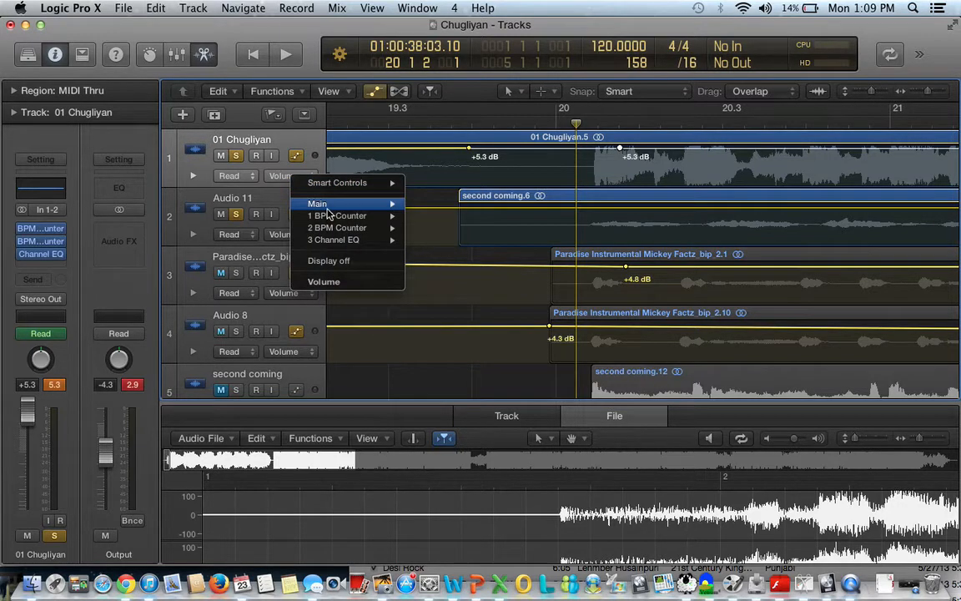
{"action": "mouse_move", "coordinate": [336, 219]}
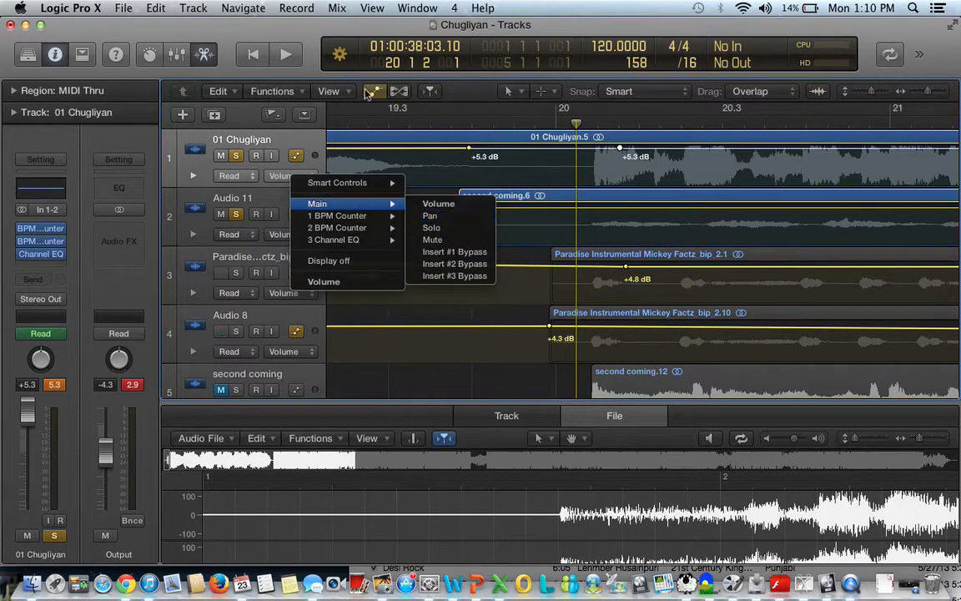
{"action": "left_click", "coordinate": [285, 144]}
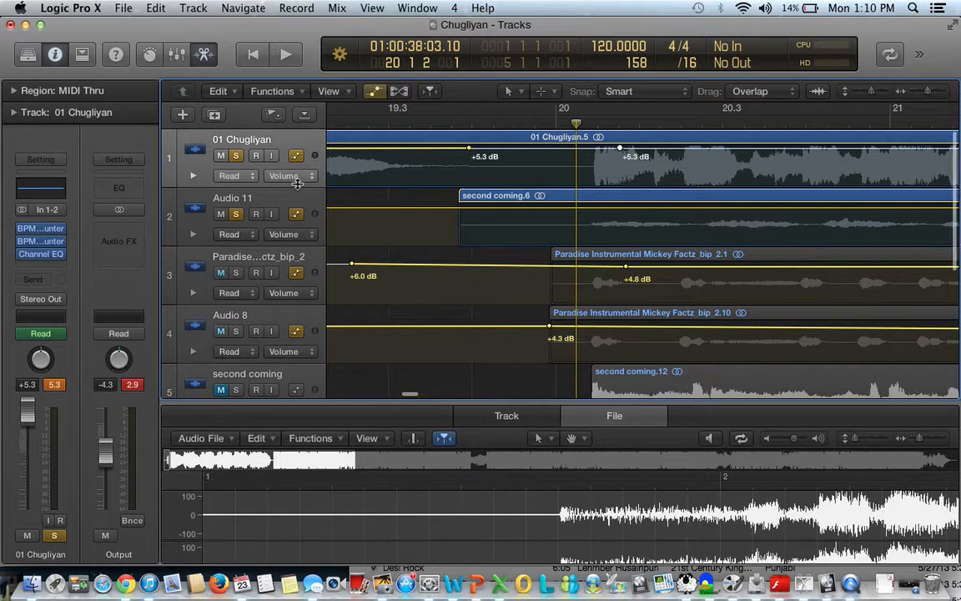
{"action": "scroll", "coordinate": [297, 183], "scroll_direction": "down", "scroll_amount": 1}
{"action": "scroll", "coordinate": [297, 183], "scroll_direction": "up", "scroll_amount": 1}
{"action": "left_click", "coordinate": [298, 177]}
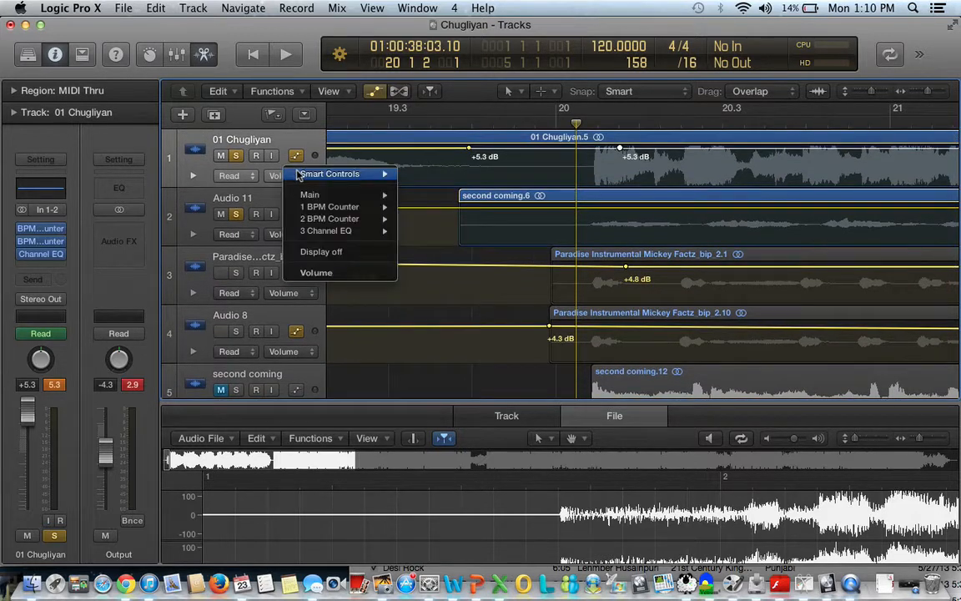
{"action": "mouse_move", "coordinate": [304, 194]}
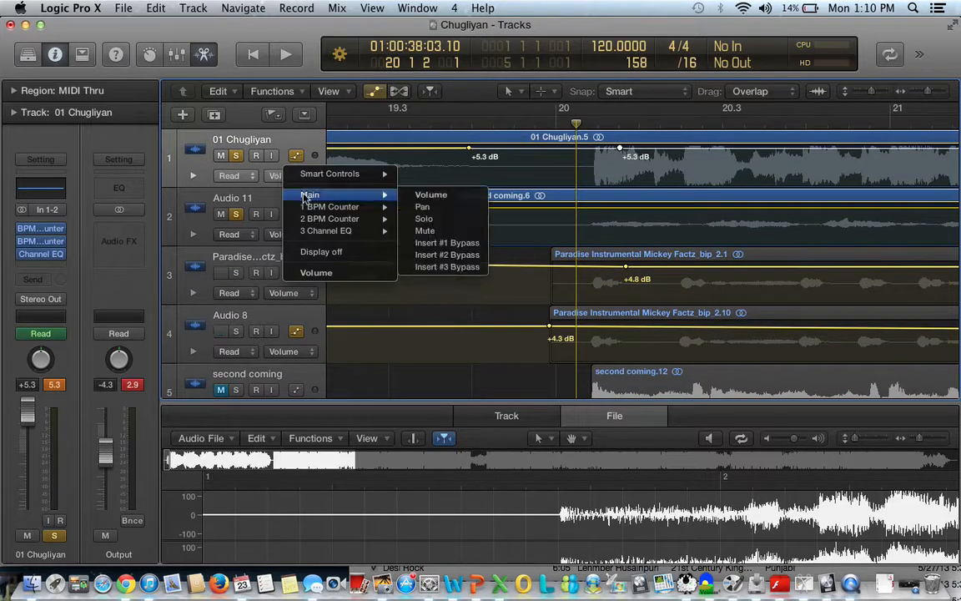
{"action": "left_click", "coordinate": [422, 207]}
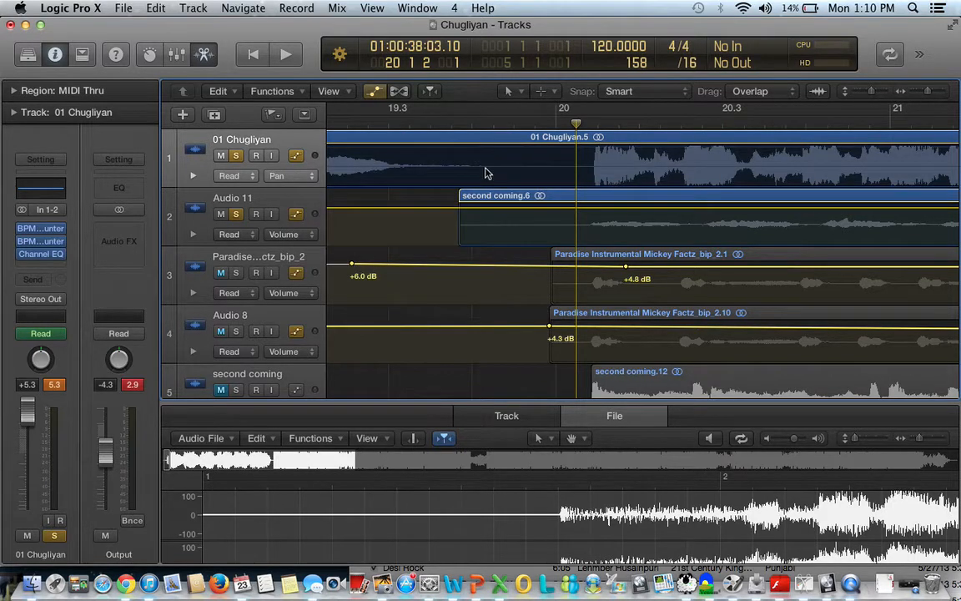
Add a pan point at 0 just before bar 20 on 01 Chugliyan, and try and remove a second point at +2.
{"action": "left_click", "coordinate": [527, 163]}
{"action": "left_click", "coordinate": [581, 163]}
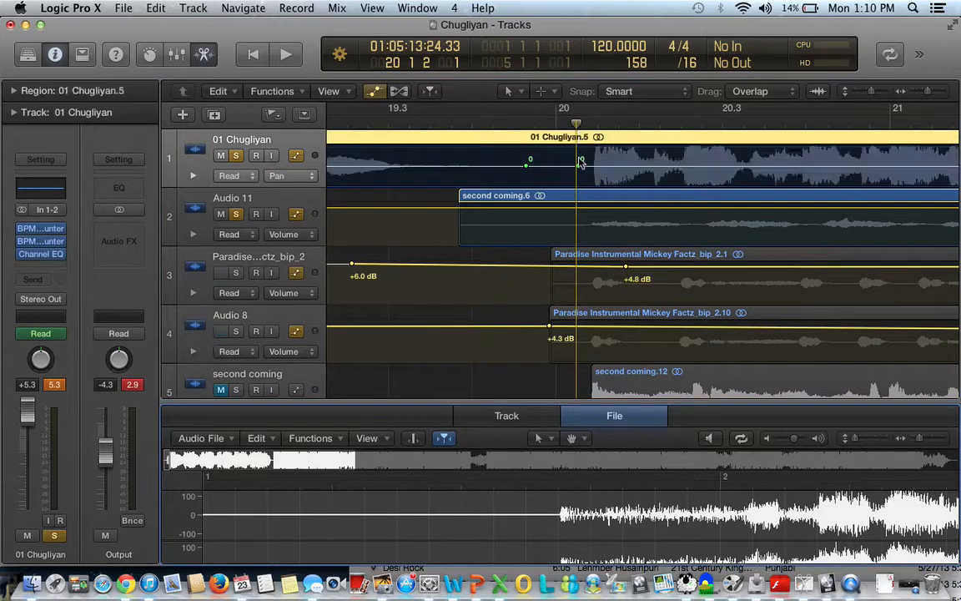
{"action": "left_click_drag", "start_coordinate": [579, 167], "coordinate": [578, 167]}
{"action": "left_click", "coordinate": [578, 167]}
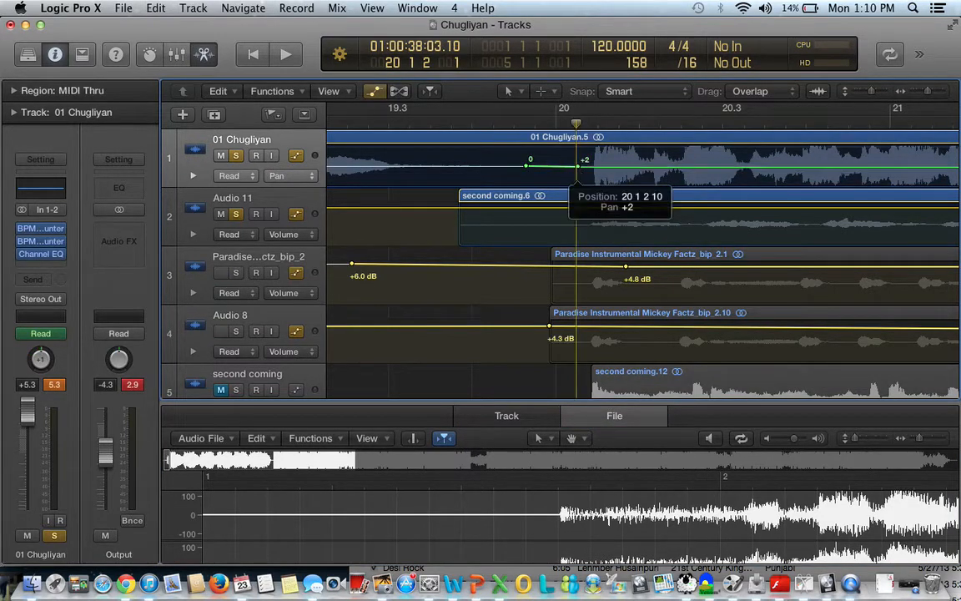
Return the 01 Chugliyan automation display to Volume and briefly play the soloed tracks from just after bar 20.
{"action": "left_click", "coordinate": [294, 175]}
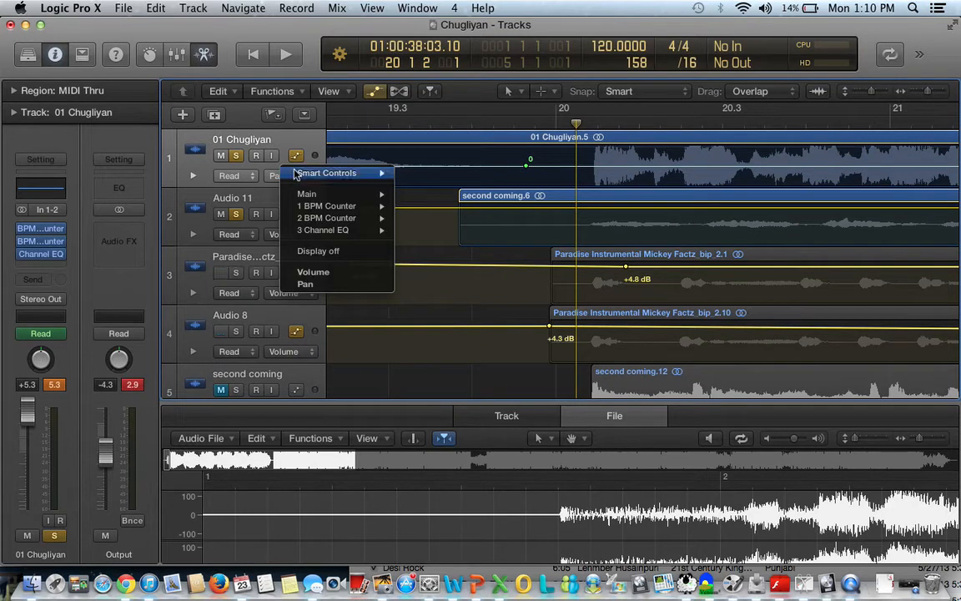
{"action": "left_click", "coordinate": [324, 276]}
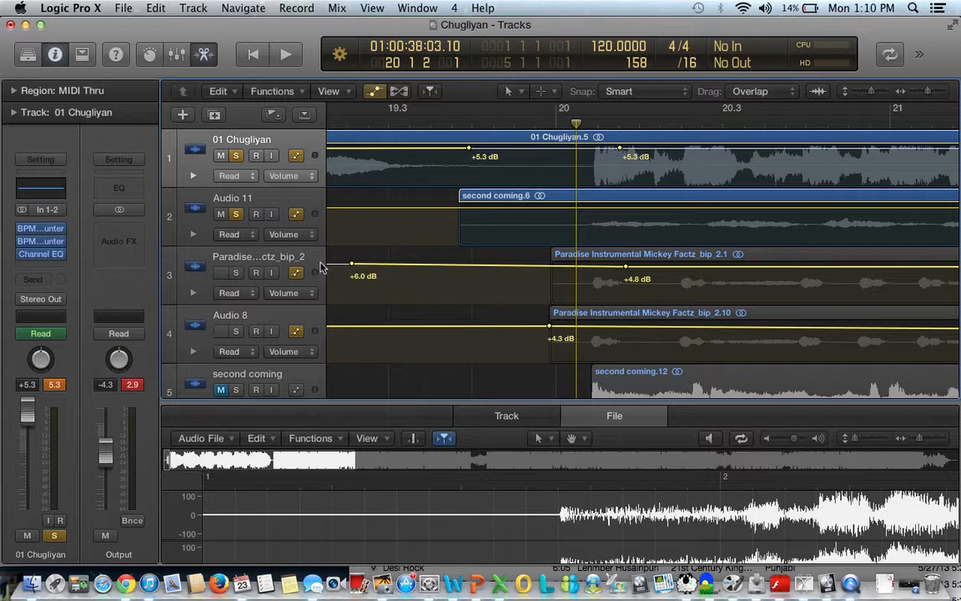
{"action": "key", "text": "space"}
{"action": "key", "text": "space"}
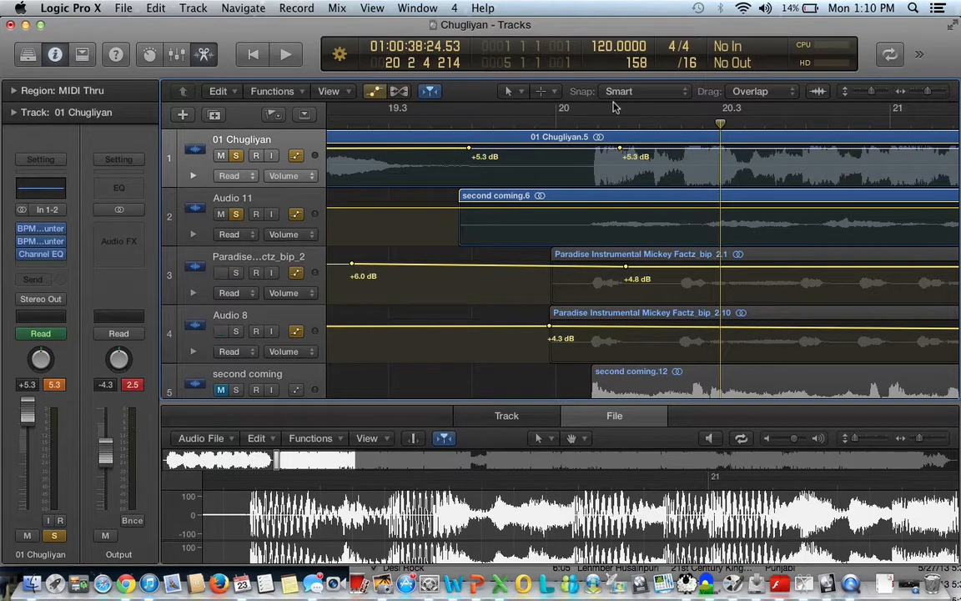
Replay the soloed tracks from just after bar 20 to check the output level, and stop past bar 22.
{"action": "left_click", "coordinate": [574, 126]}
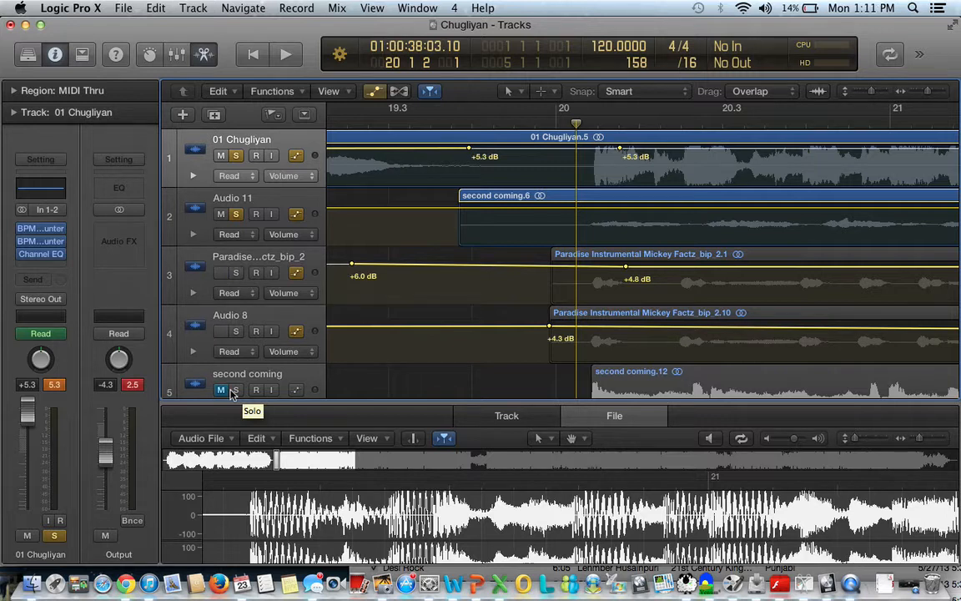
{"action": "key", "text": "space"}
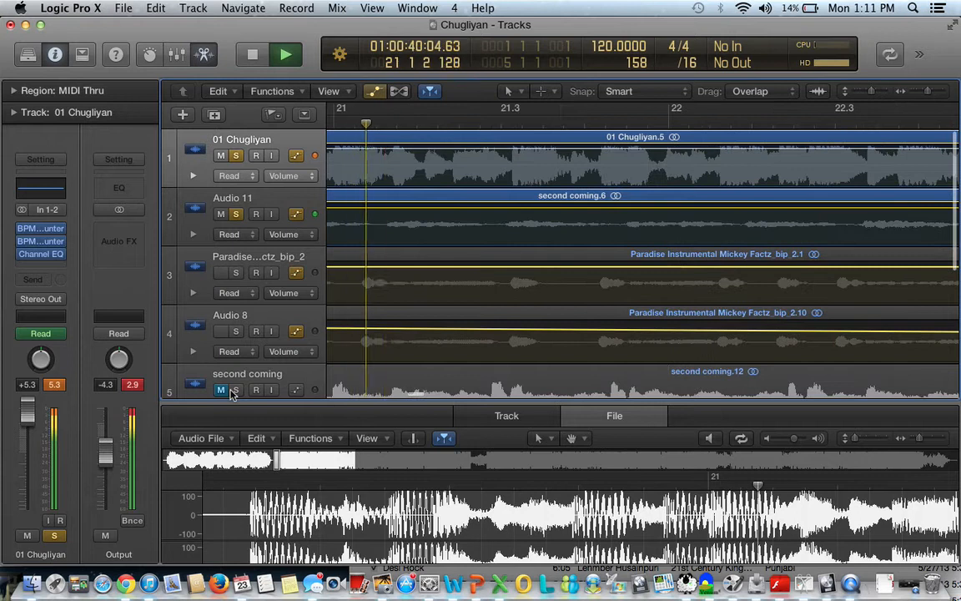
{"action": "scroll", "coordinate": [323, 322], "scroll_direction": "left", "scroll_amount": 6}
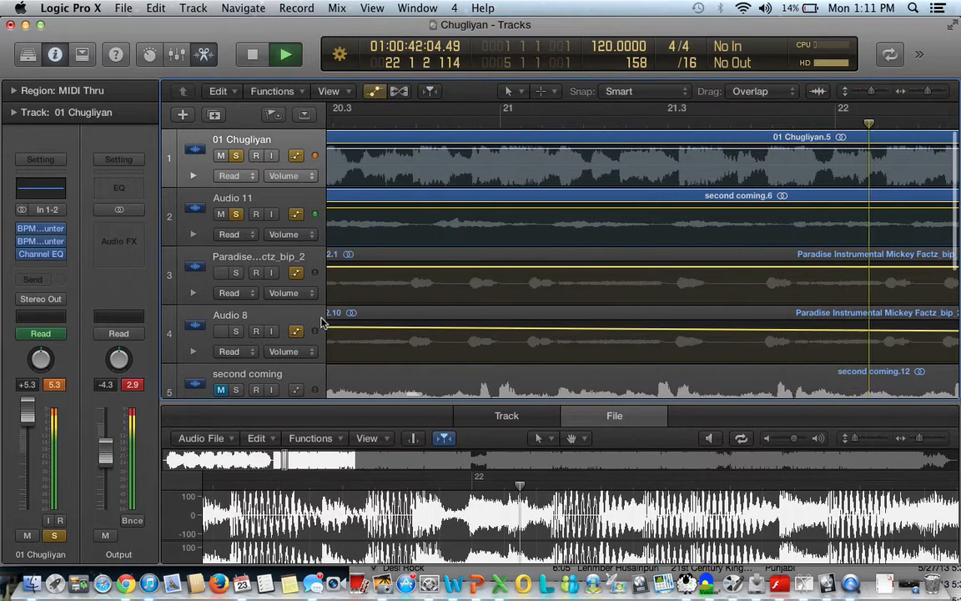
{"action": "key", "text": "space"}
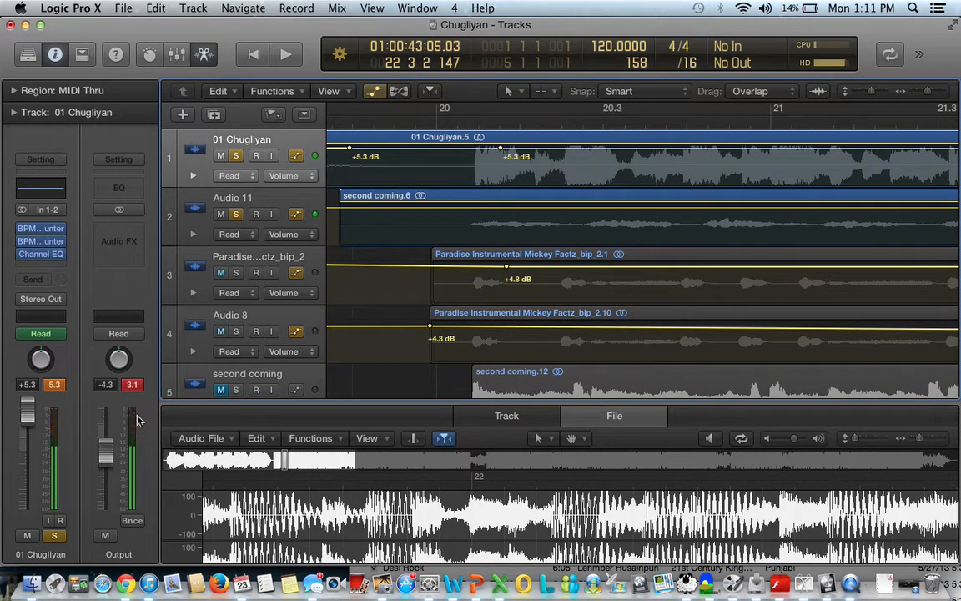
Delete the earlier volume point on 01 Chugliyan and lower the remaining point just after bar 20 to +3.4 dB.
{"action": "left_click", "coordinate": [350, 149]}
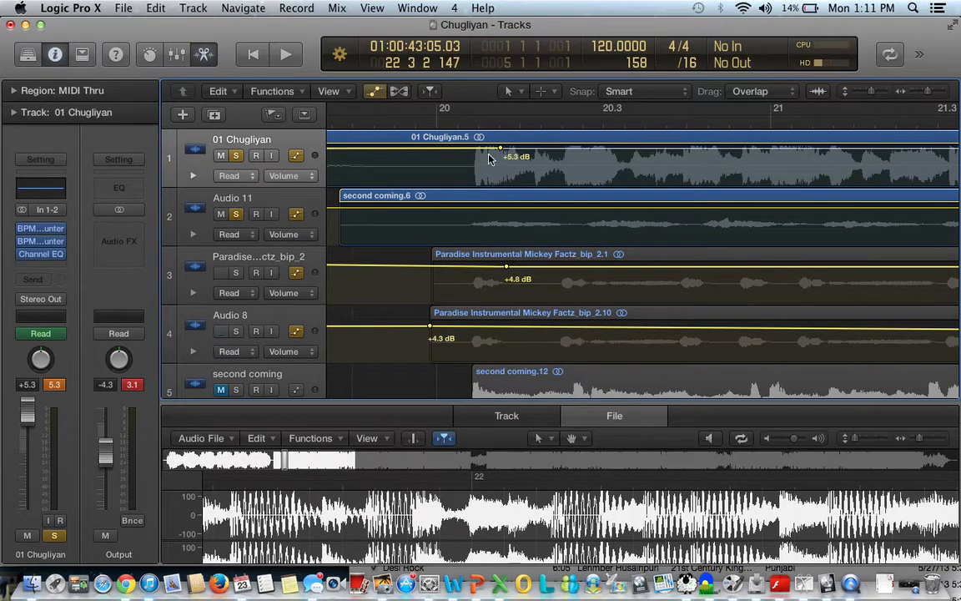
{"action": "left_click_drag", "start_coordinate": [500, 148], "coordinate": [501, 153]}
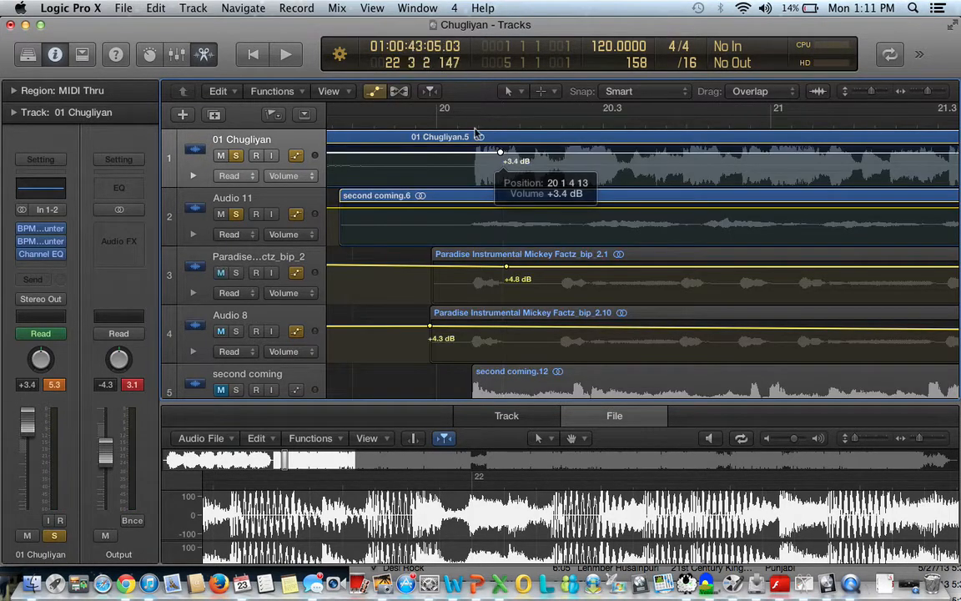
Play the soloed tracks from bar 20 to check the lowered 01 Chugliyan volume against the output meter, and stop playback.
{"action": "left_click", "coordinate": [445, 124]}
{"action": "key", "text": "space"}
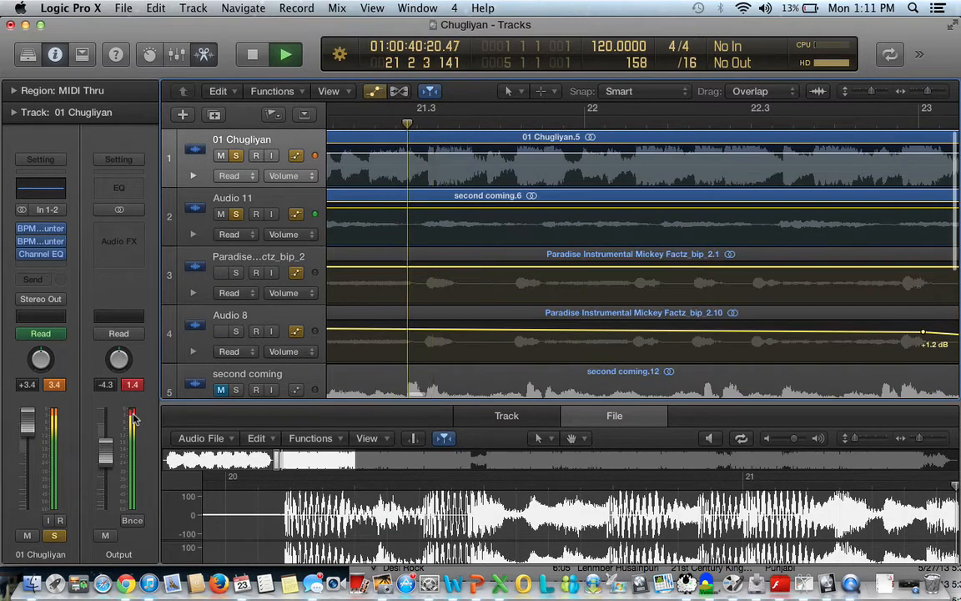
{"action": "key", "text": "space"}
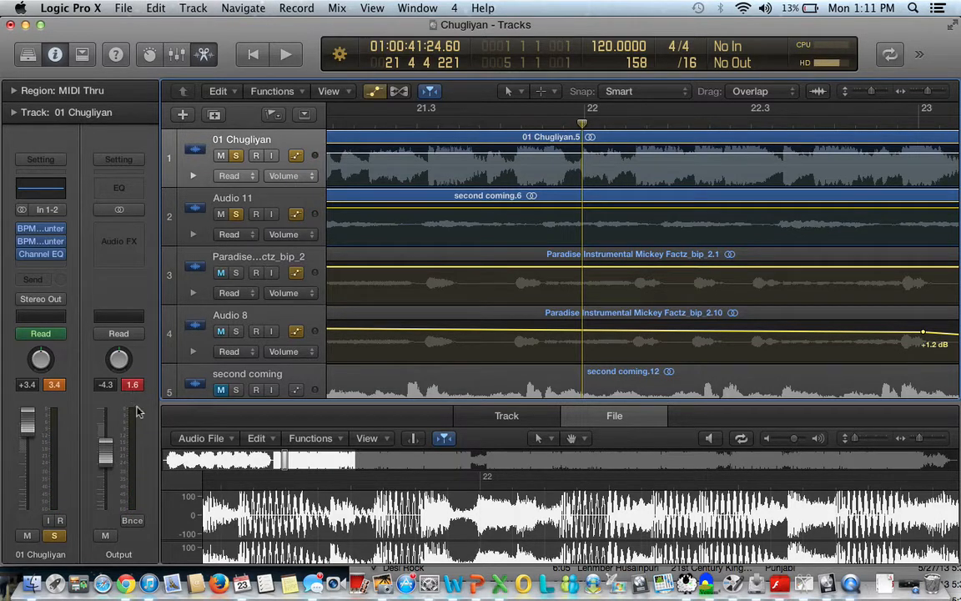
{"action": "scroll", "coordinate": [402, 249], "scroll_direction": "left", "scroll_amount": 5}
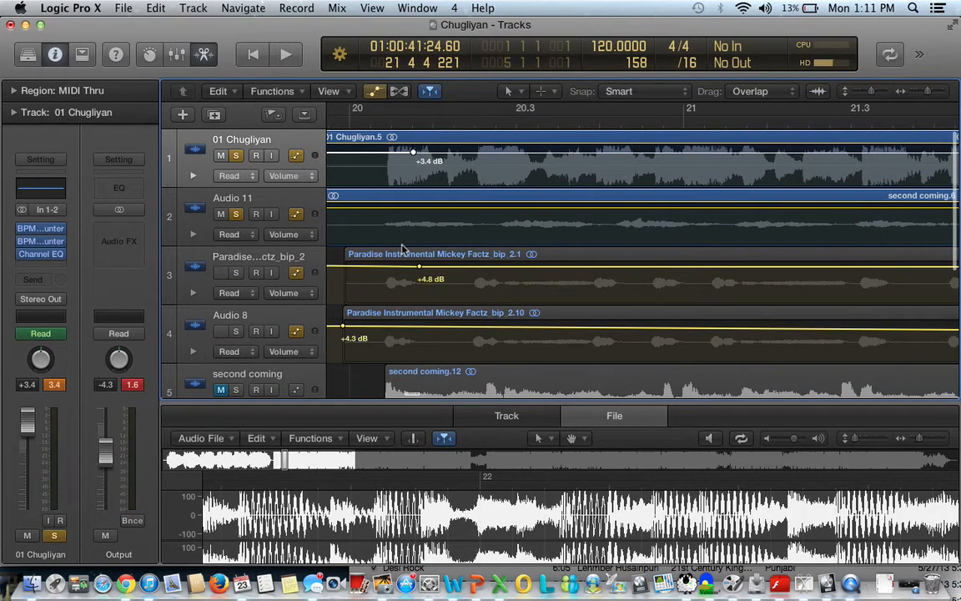